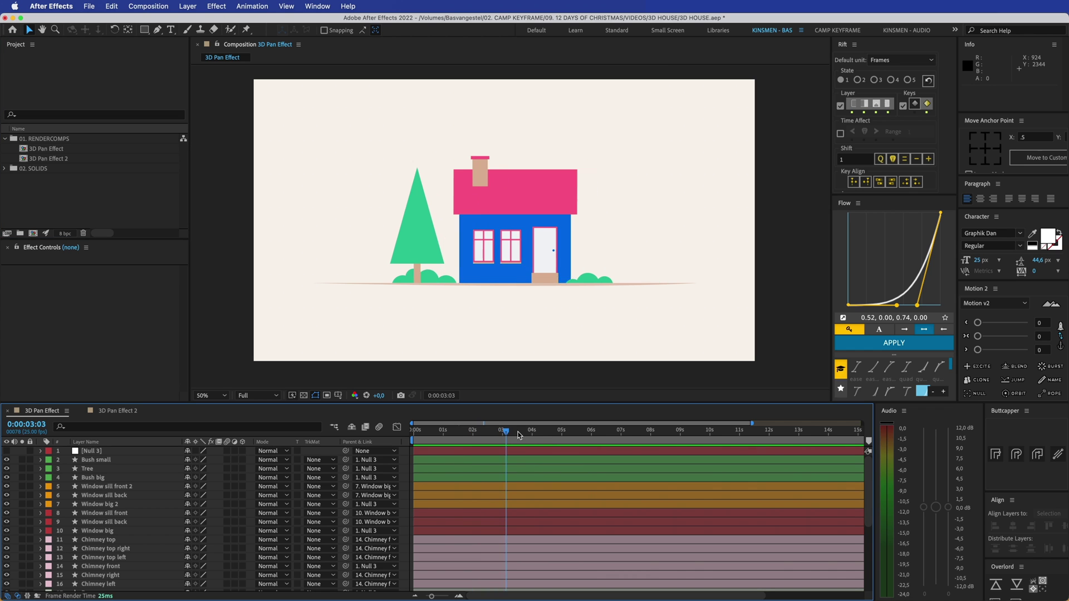
Scrub and play back the finished 3D Pan Effect composition to examine how the house's walls and roof shift during the turn
{"action": "left_click_drag", "start_coordinate": [504, 434], "coordinate": [468, 436]}
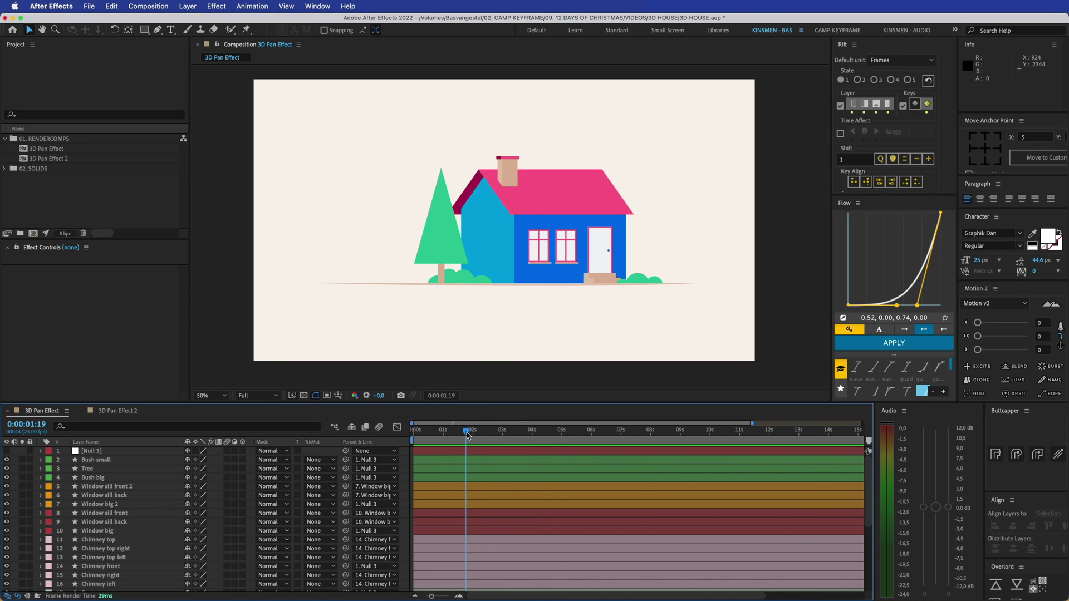
{"action": "key", "text": "space"}
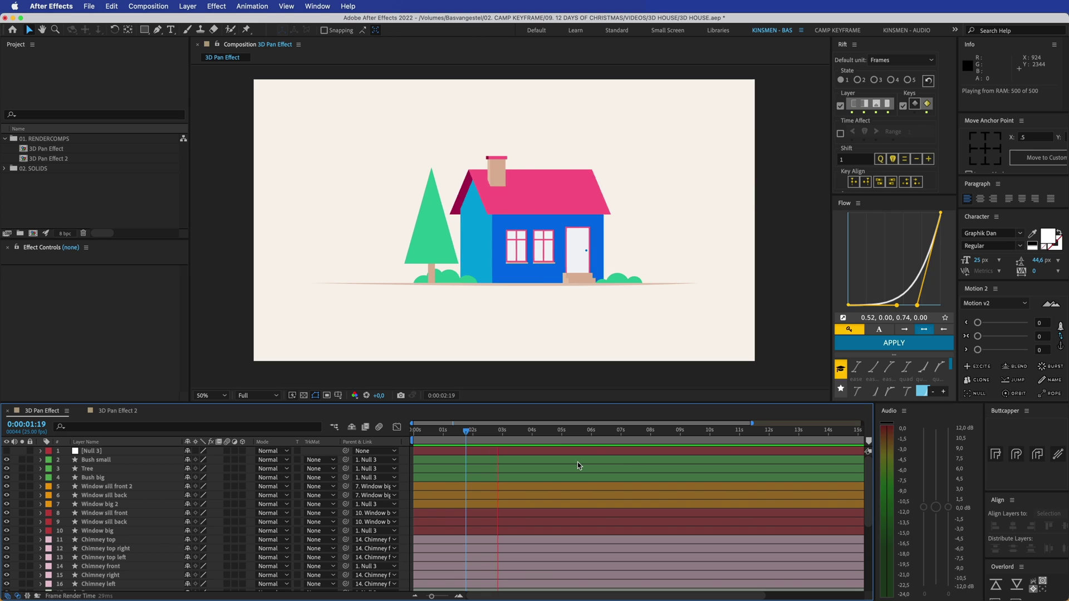
{"action": "key", "text": "space"}
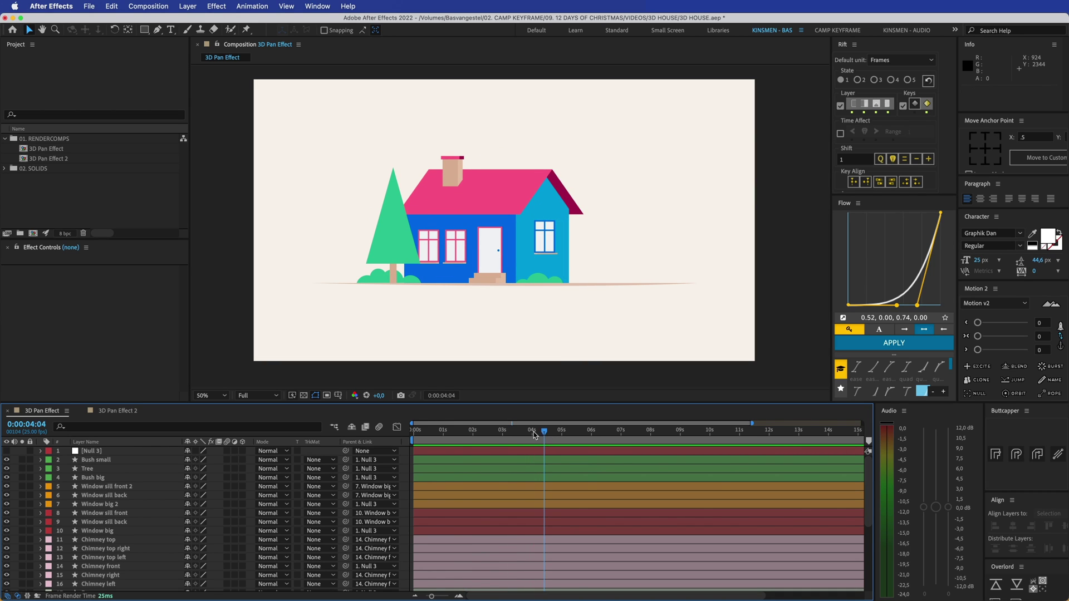
{"action": "left_click_drag", "start_coordinate": [534, 435], "coordinate": [472, 435]}
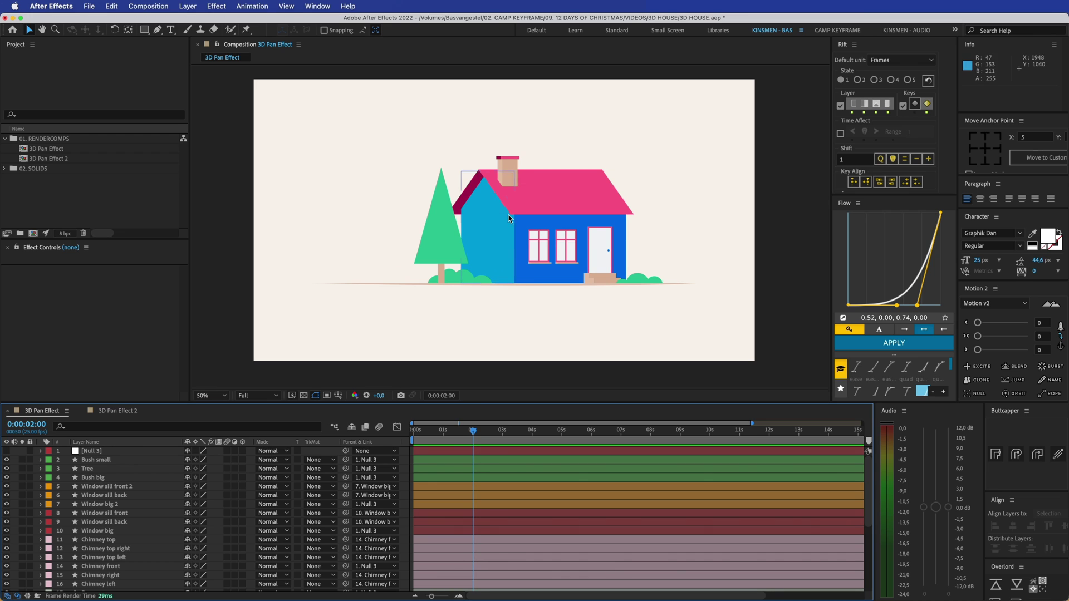
{"action": "left_click", "coordinate": [546, 244]}
{"action": "left_click", "coordinate": [622, 242]}
{"action": "left_click", "coordinate": [593, 187]}
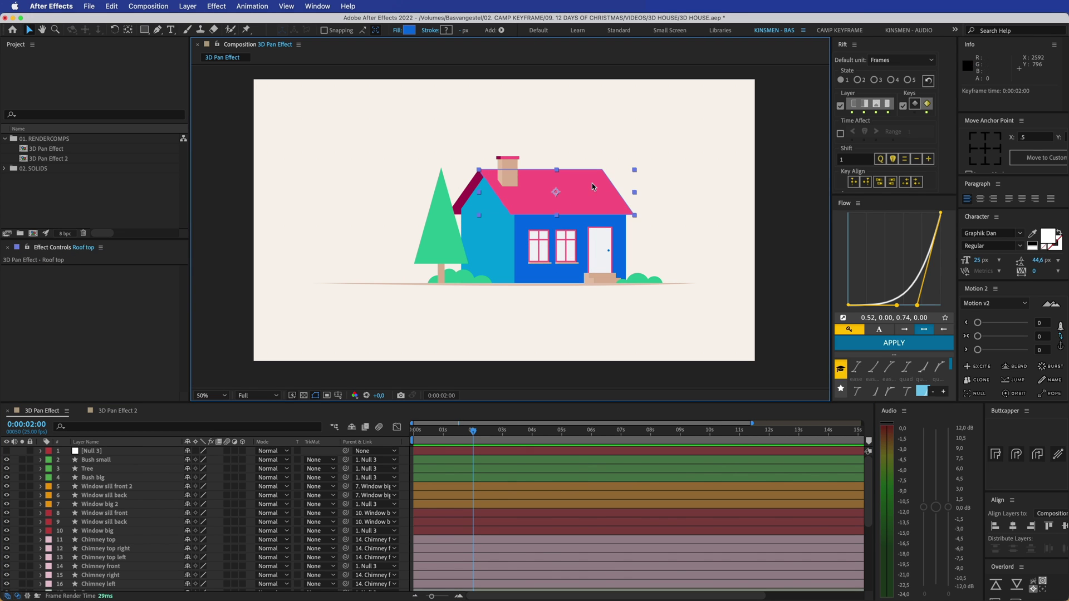
{"action": "left_click", "coordinate": [429, 168]}
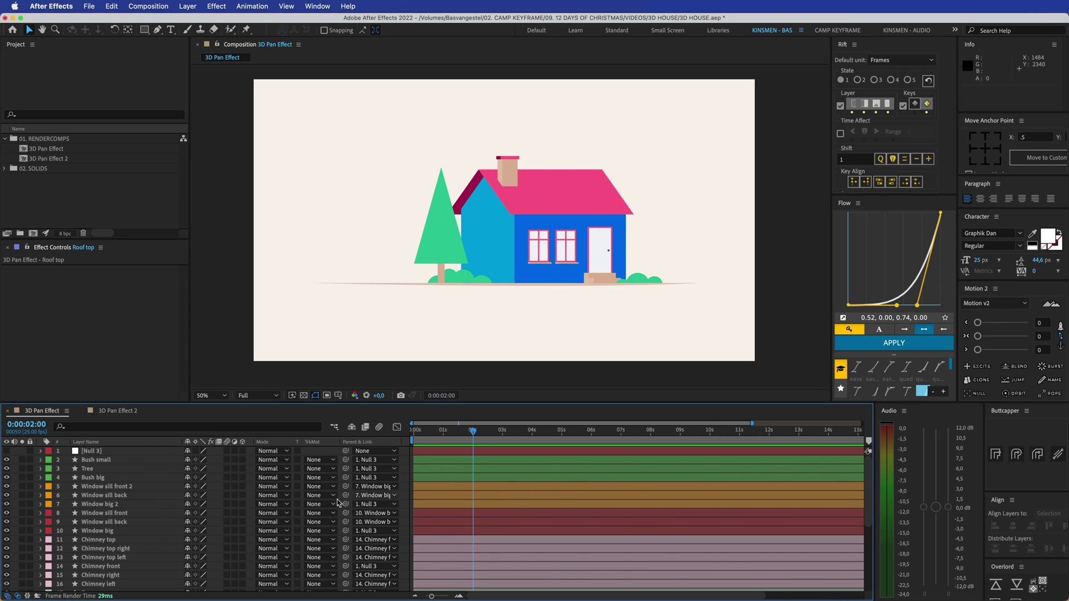
Switch to the 3D Pan Effect 2 composition and set the current time to 0:00:01:12
{"action": "left_click", "coordinate": [118, 411]}
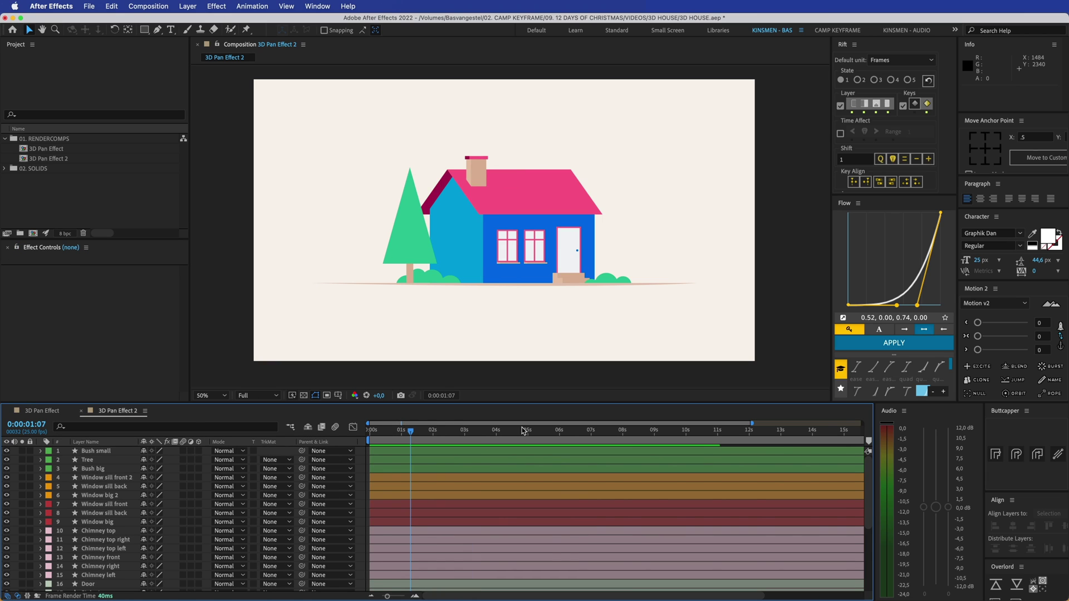
{"action": "left_click", "coordinate": [417, 443]}
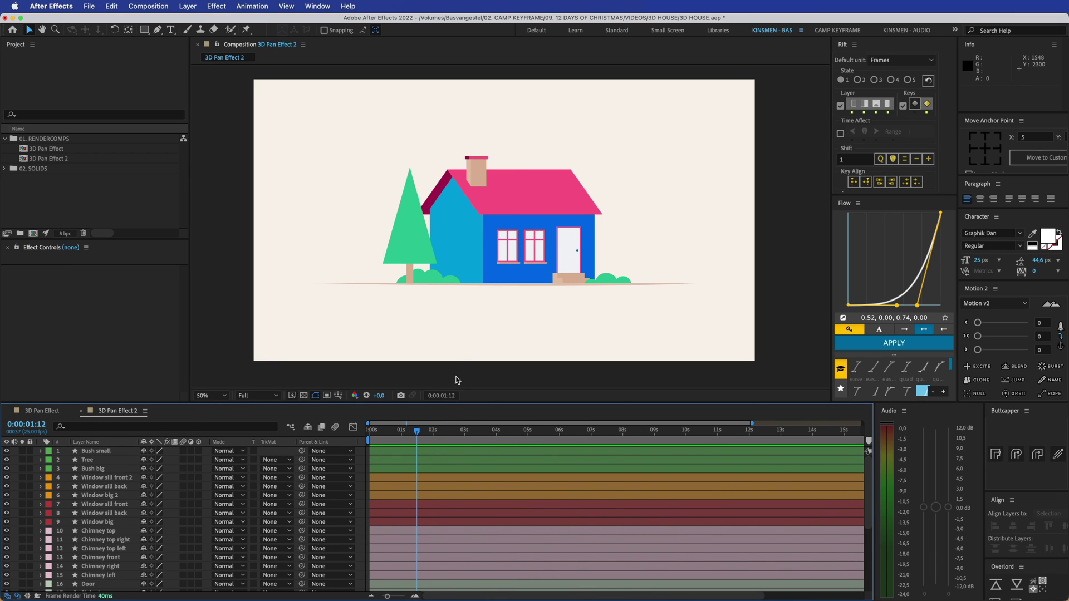
Try moving the House left wall away from the rest of the house, and undo the move
{"action": "left_click", "coordinate": [448, 229]}
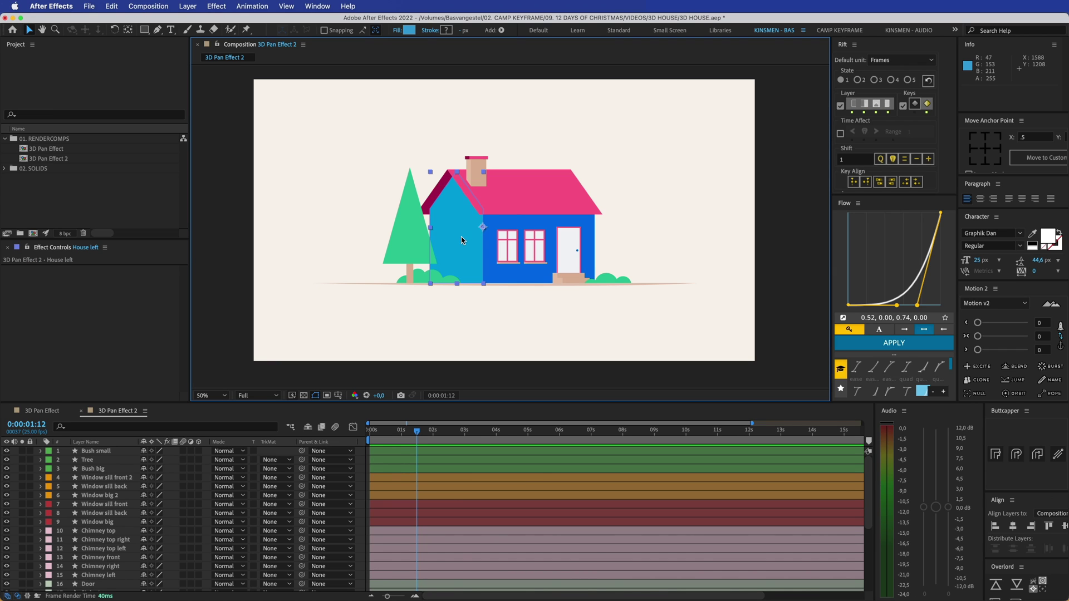
{"action": "left_click_drag", "start_coordinate": [440, 237], "coordinate": [322, 206]}
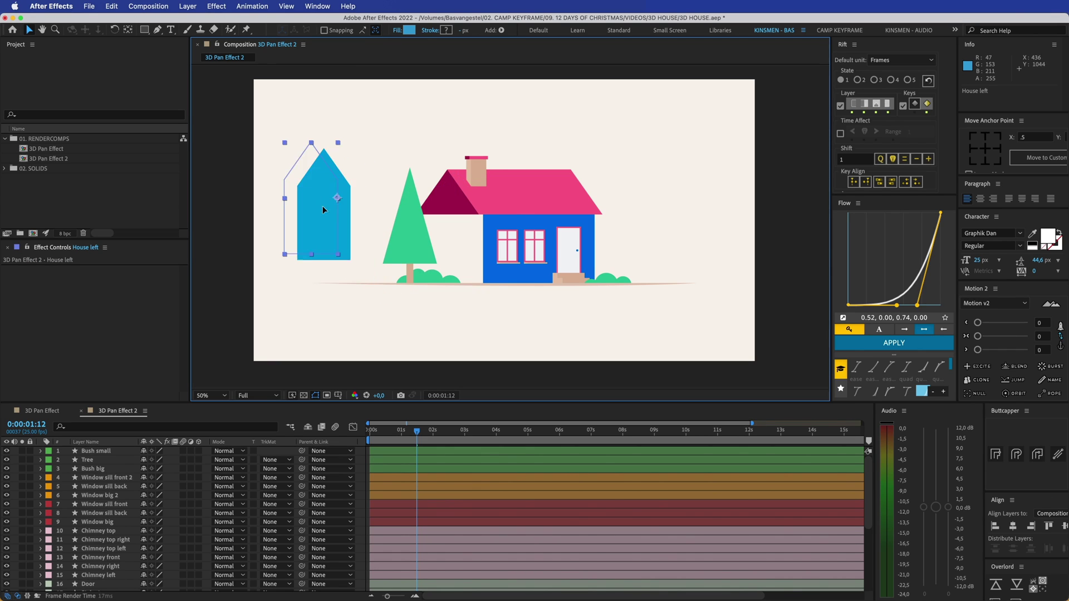
{"action": "key", "text": "super+z"}
{"action": "scroll", "coordinate": [410, 479], "scroll_direction": "down", "scroll_amount": 5}
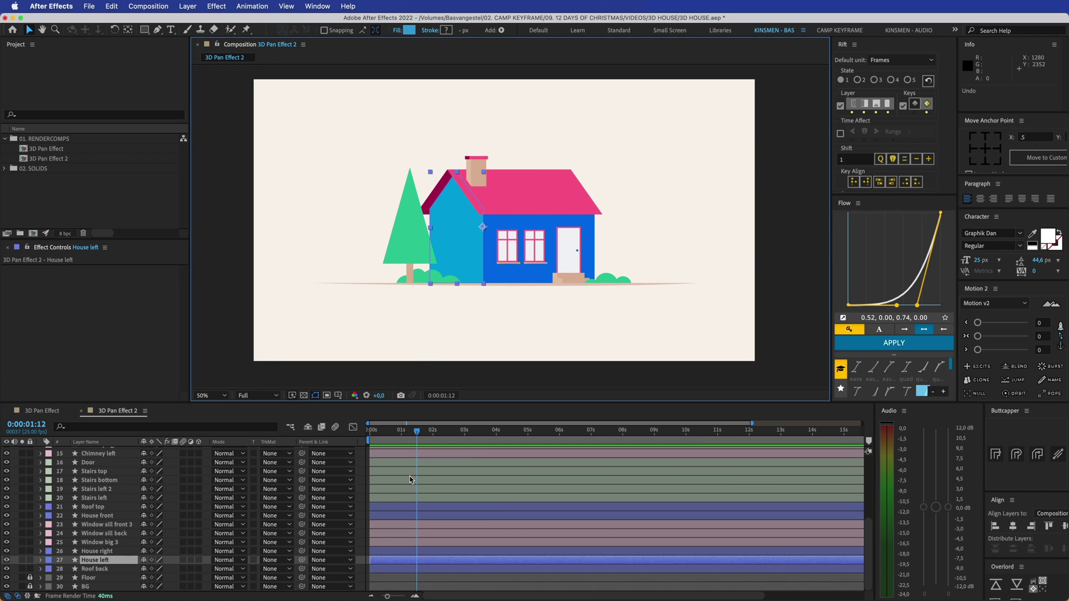
{"action": "left_click", "coordinate": [366, 480]}
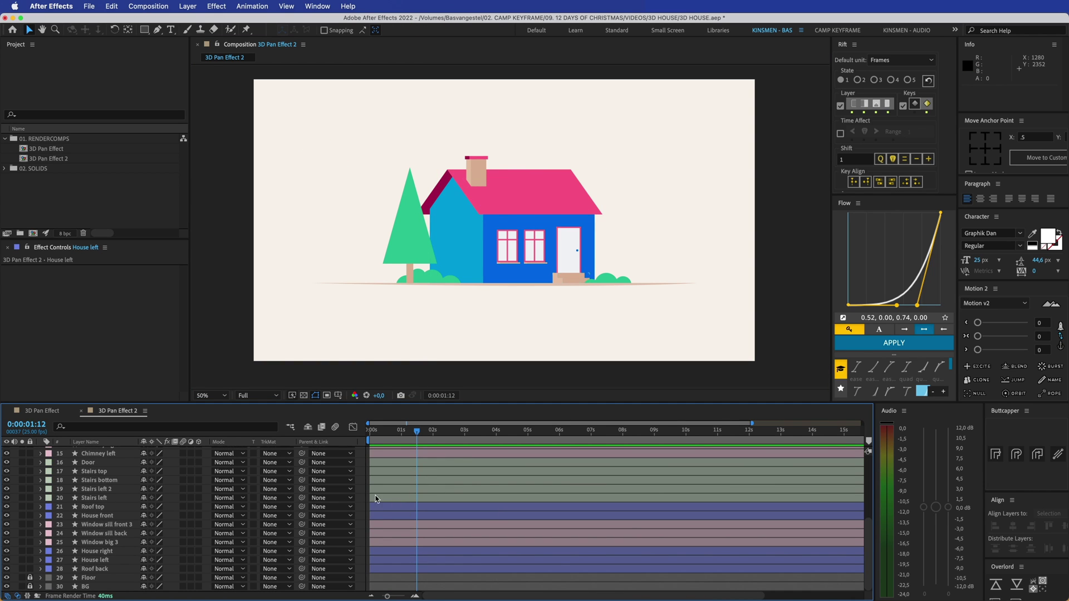
Enable snapping and place the House left layer's anchor point on the midpoint of its right edge with the Pan Behind tool
{"action": "key", "text": "space"}
{"action": "left_click_drag", "start_coordinate": [480, 213], "coordinate": [495, 233]}
{"action": "key", "text": "v"}
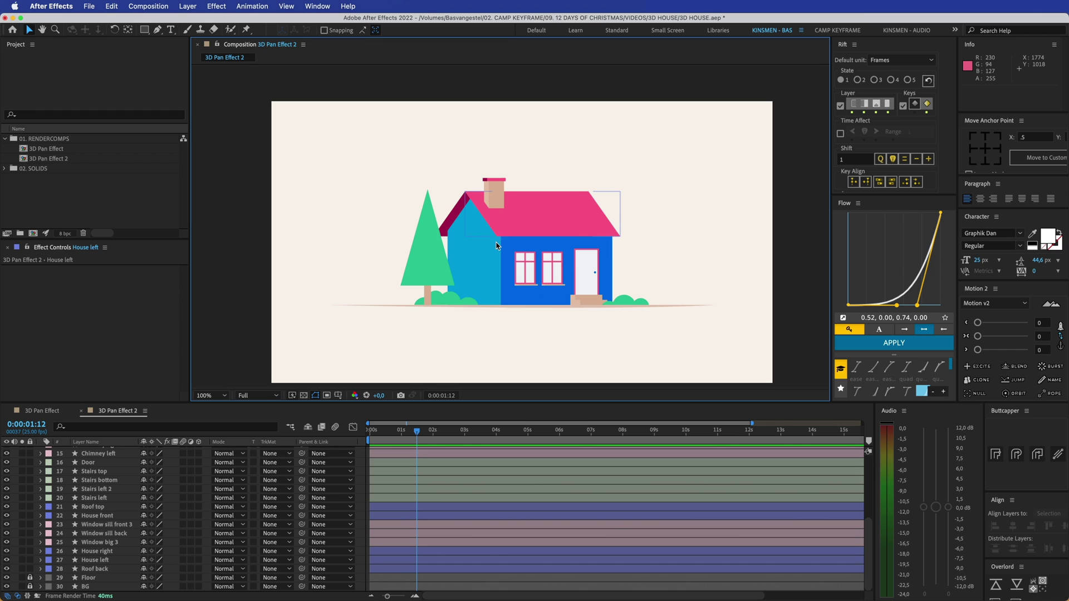
{"action": "key", "text": "."}
{"action": "left_click", "coordinate": [496, 244]}
{"action": "key", "text": "space"}
{"action": "left_click_drag", "start_coordinate": [449, 293], "coordinate": [463, 239]}
{"action": "left_click", "coordinate": [426, 241]}
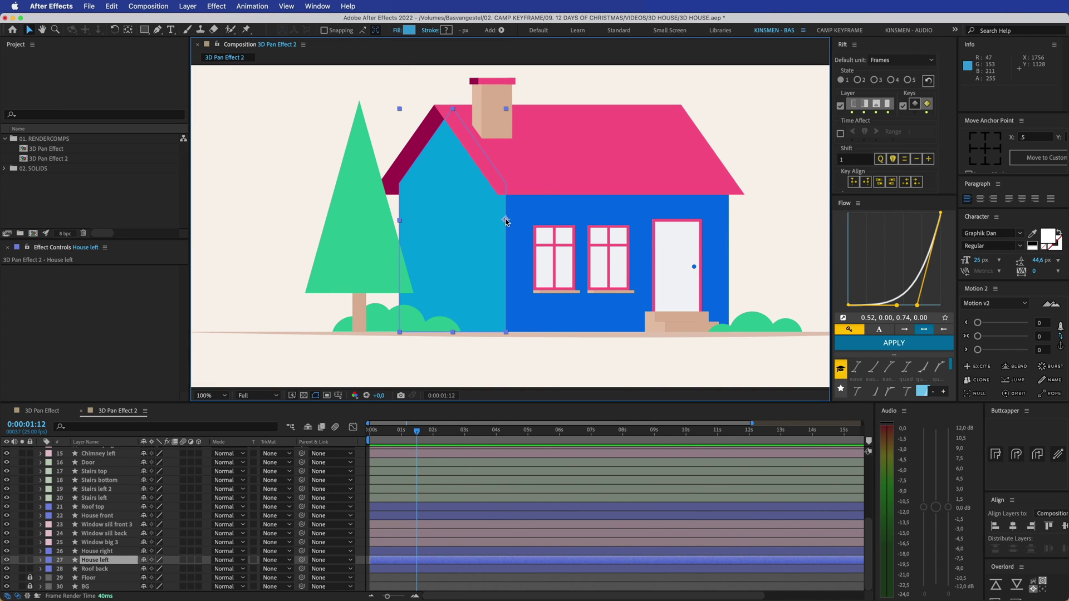
{"action": "left_click", "coordinate": [127, 31]}
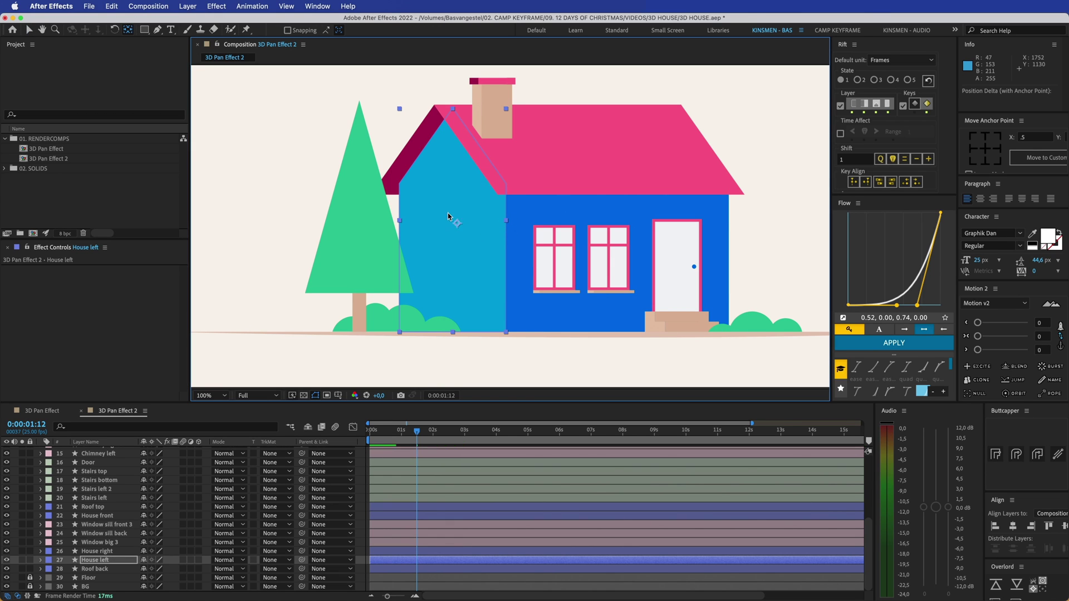
{"action": "left_click_drag", "start_coordinate": [455, 211], "coordinate": [457, 219]}
{"action": "key", "text": "super+z"}
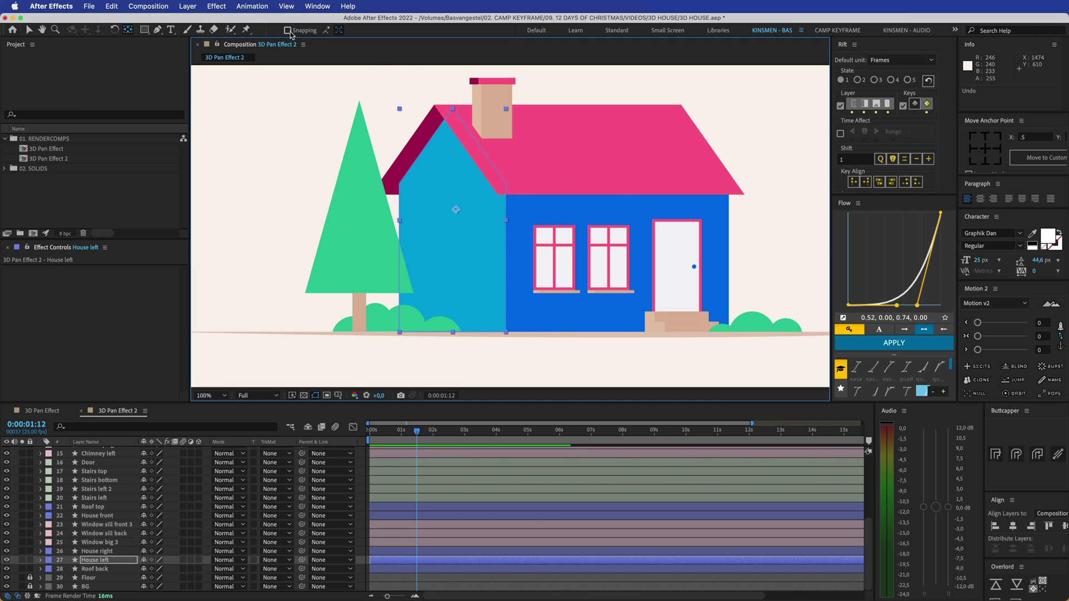
{"action": "left_click", "coordinate": [289, 30]}
{"action": "left_click_drag", "start_coordinate": [456, 210], "coordinate": [506, 223]}
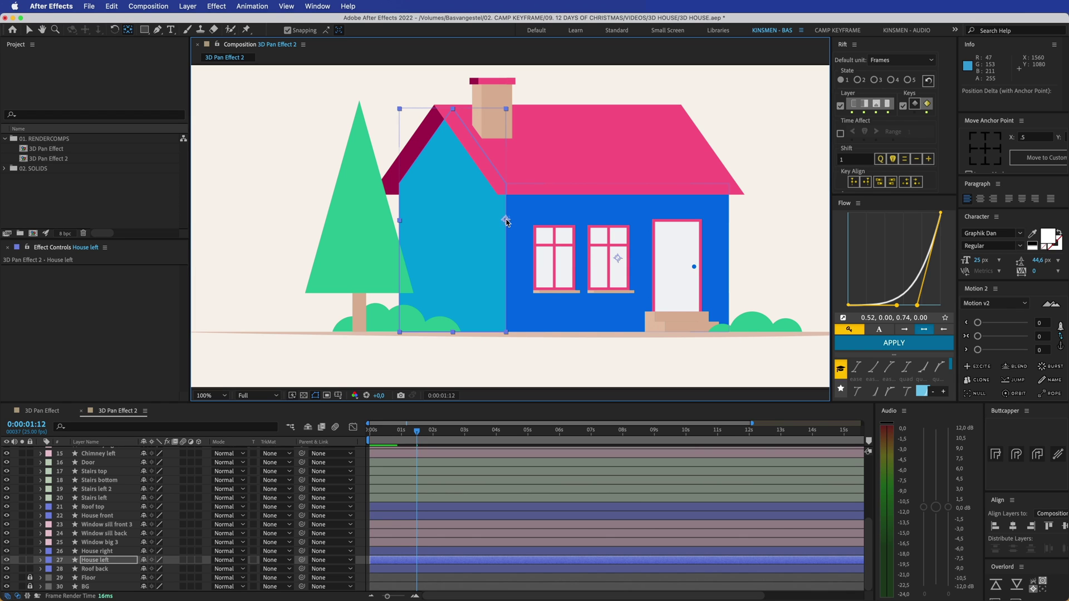
{"action": "key", "text": "comma"}
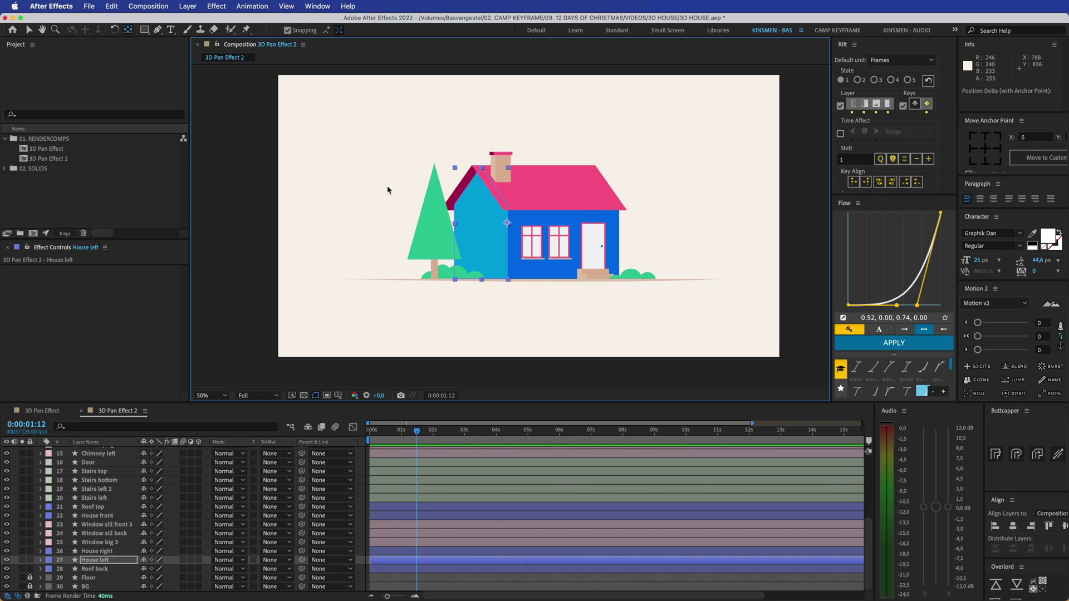
{"action": "key", "text": "v"}
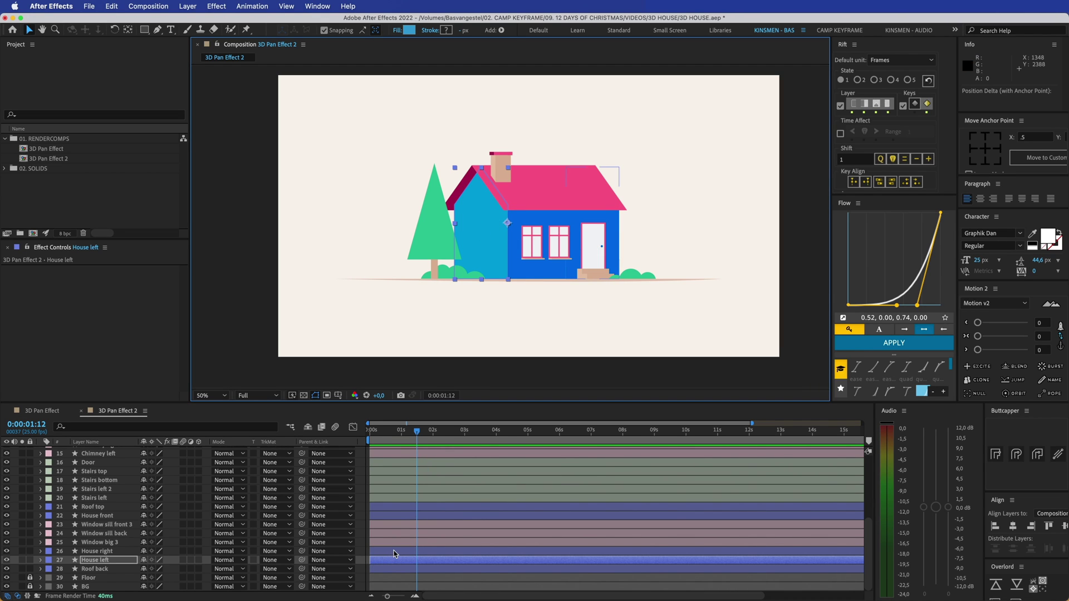
Try shifting the House left and House right walls horizontally relative to the front wall, undoing each change
{"action": "left_click_drag", "start_coordinate": [458, 227], "coordinate": [557, 228]}
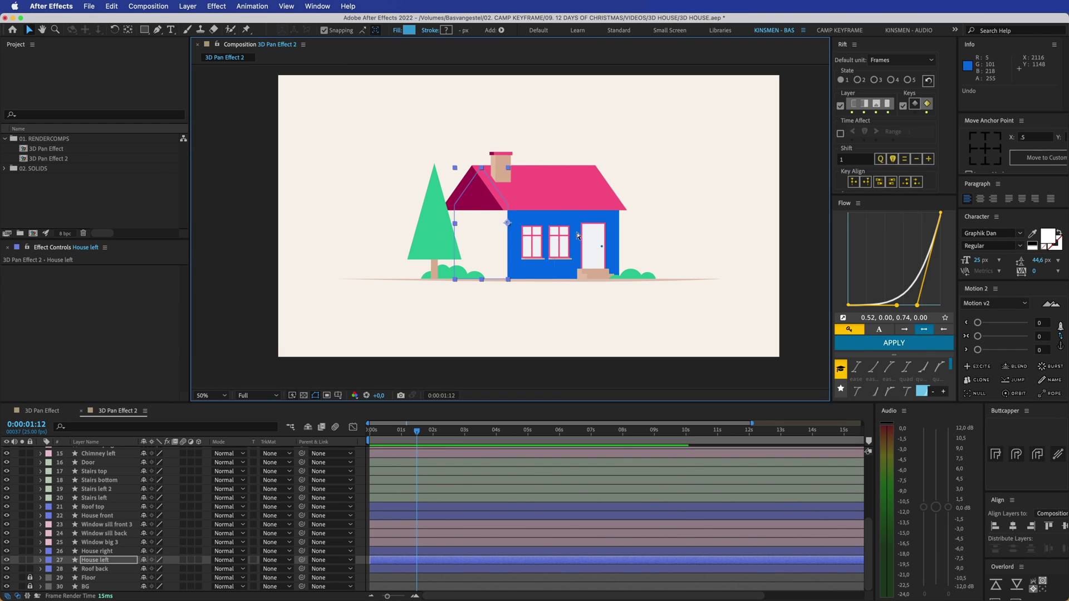
{"action": "key", "text": "super+z"}
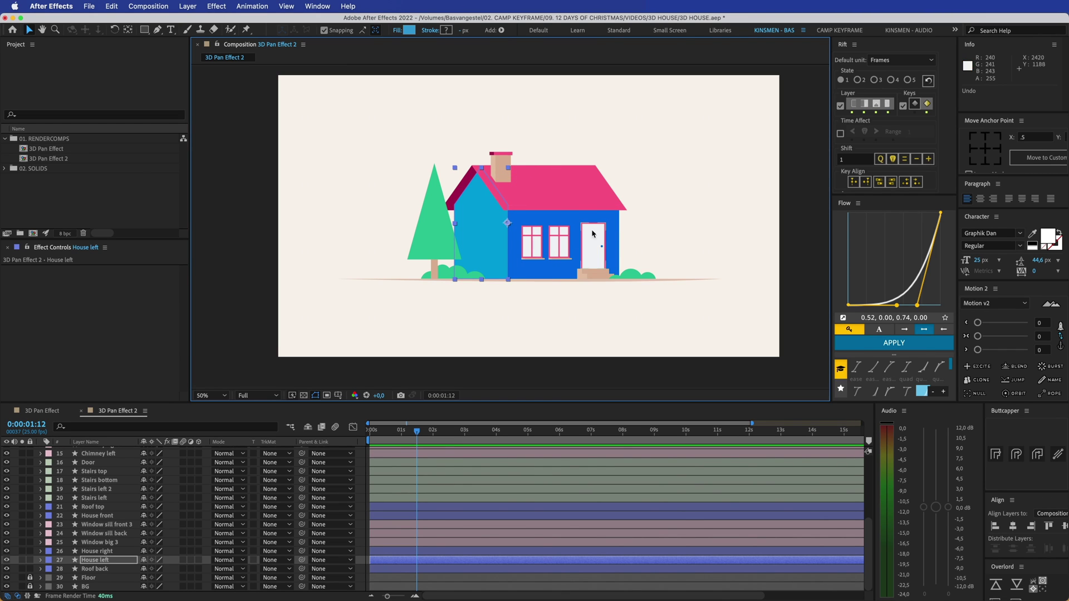
{"action": "left_click", "coordinate": [108, 552]}
{"action": "left_click_drag", "start_coordinate": [604, 216], "coordinate": [653, 217]}
{"action": "key", "text": "super+z"}
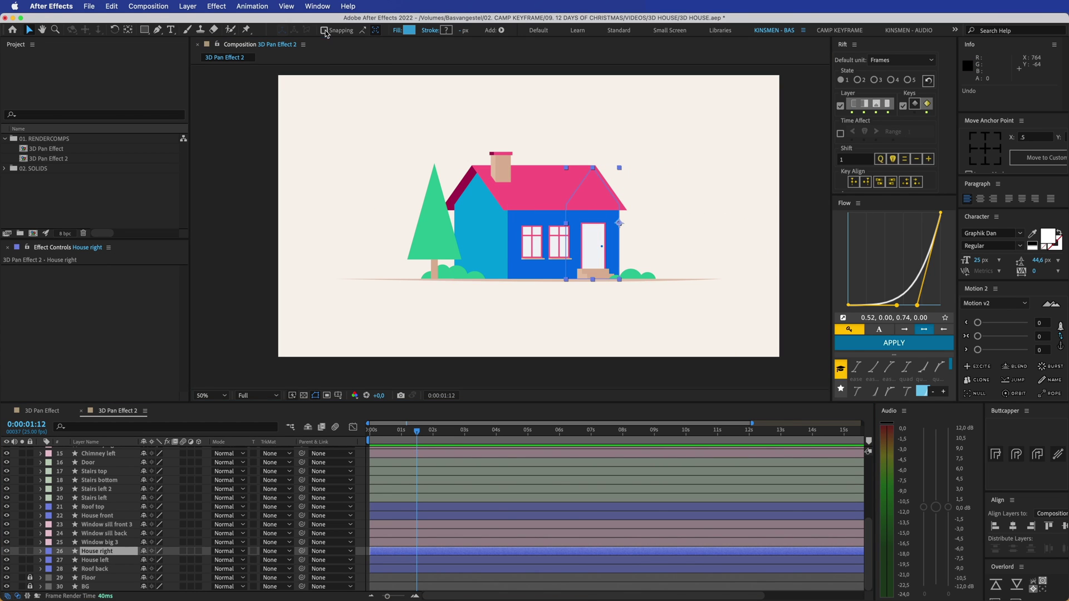
Add Scale keyframes to the House right and House left layers at 0:00:01:12
{"action": "left_click", "coordinate": [106, 561], "text": "shift"}
{"action": "key", "text": "s"}
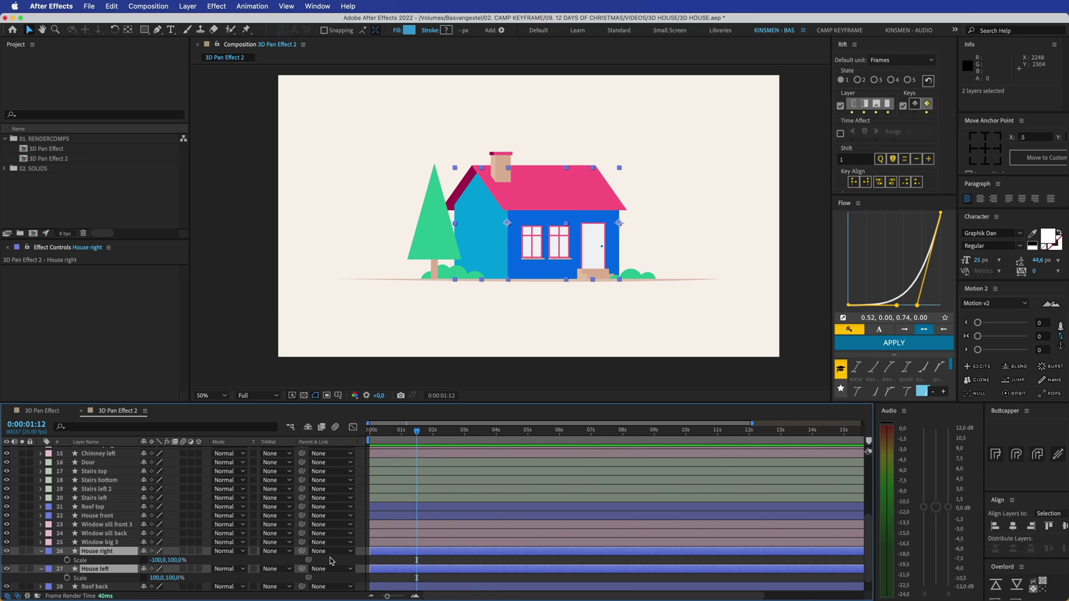
{"action": "left_click", "coordinate": [67, 560]}
{"action": "left_click", "coordinate": [67, 578]}
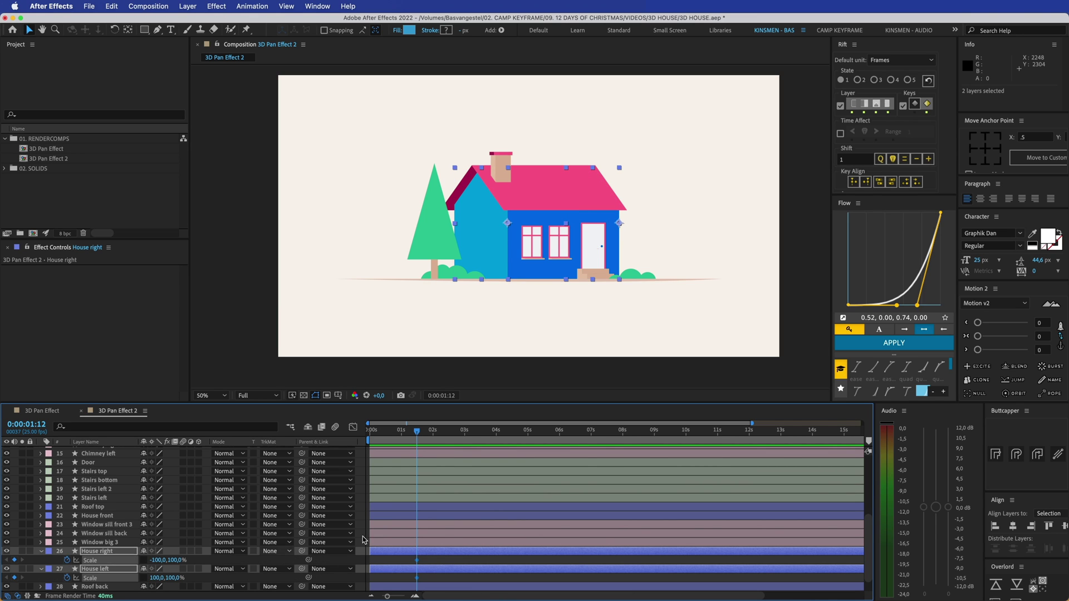
Set the House left layer's Scale to -100, 100% at 0:00:02:03 as a second keyframe
{"action": "left_click", "coordinate": [437, 563]}
{"action": "left_click", "coordinate": [434, 432]}
{"action": "left_click_drag", "start_coordinate": [436, 435], "coordinate": [438, 433]}
{"action": "left_click", "coordinate": [454, 568]}
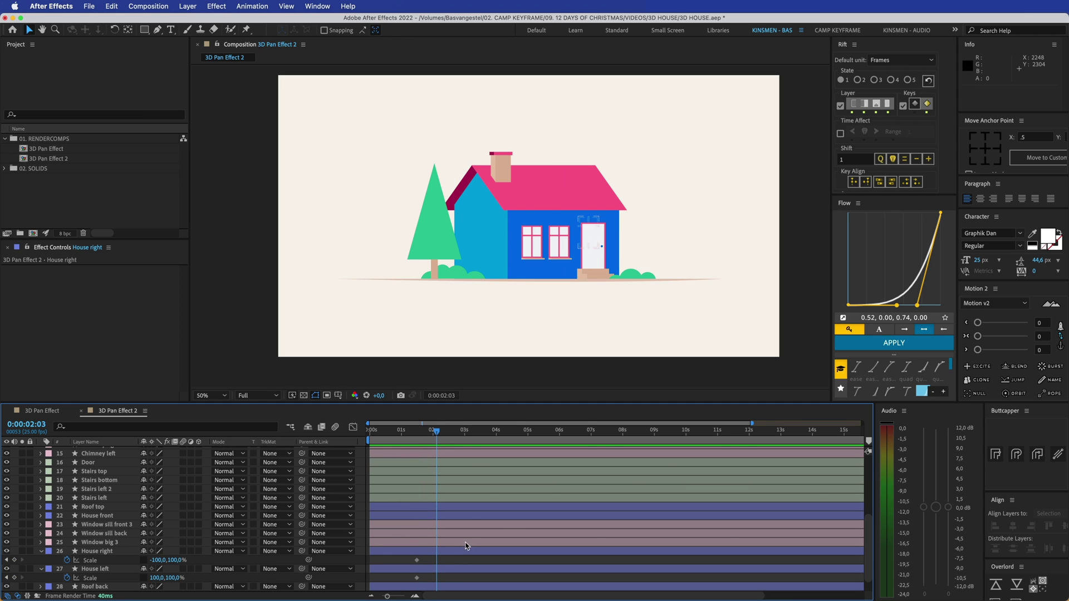
{"action": "left_click", "coordinate": [484, 205]}
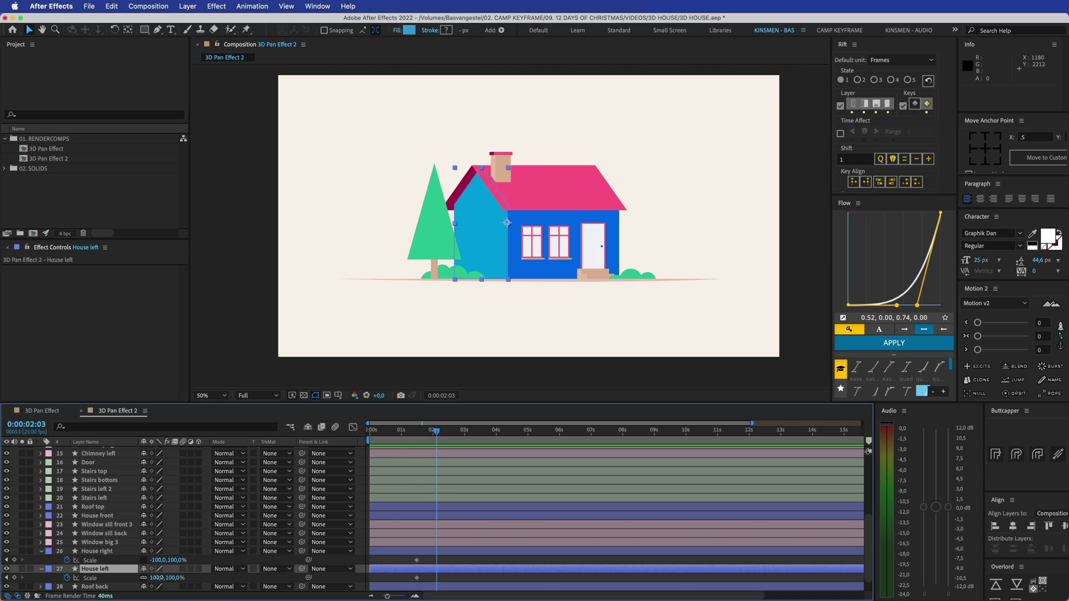
{"action": "left_click_drag", "start_coordinate": [158, 578], "coordinate": [230, 578]}
{"action": "key", "text": "super+z"}
{"action": "mouse_move", "coordinate": [156, 579]}
{"action": "left_mouse_down"}
{"action": "mouse_move", "coordinate": [167, 578]}
{"action": "mouse_move", "coordinate": [153, 579]}
{"action": "left_mouse_up"}
{"action": "key", "text": "super+z"}
{"action": "left_click", "coordinate": [213, 581]}
{"action": "mouse_move", "coordinate": [157, 580]}
{"action": "left_mouse_down"}
{"action": "mouse_move", "coordinate": [105, 578]}
{"action": "mouse_move", "coordinate": [157, 580]}
{"action": "left_mouse_up"}
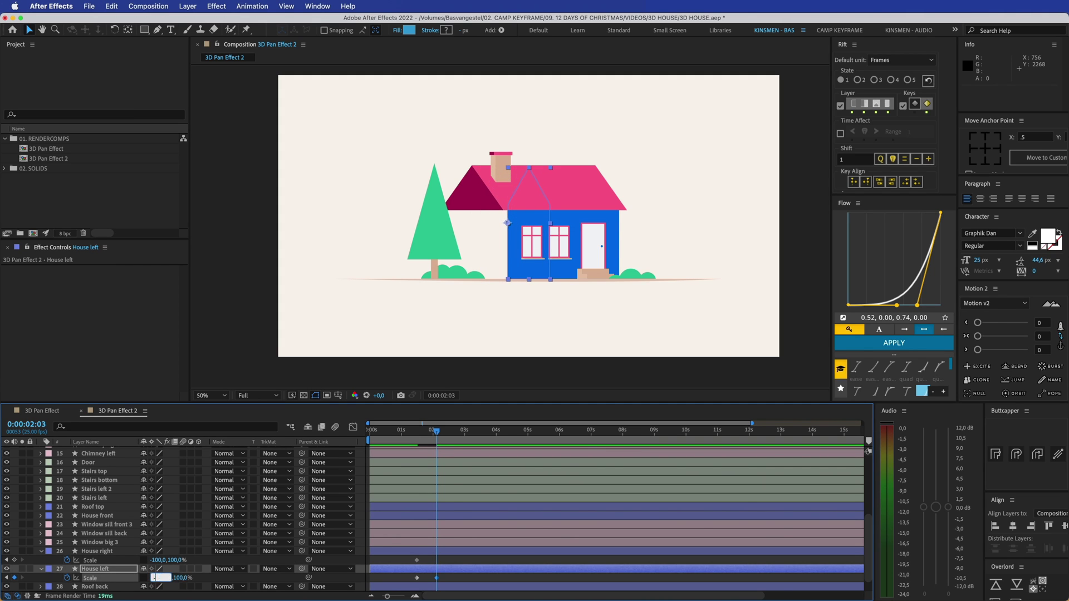
{"action": "key", "text": "Return"}
Play back the House left scale animation from 0:00:01:12 and return to that frame
{"action": "left_click_drag", "start_coordinate": [432, 432], "coordinate": [417, 431]}
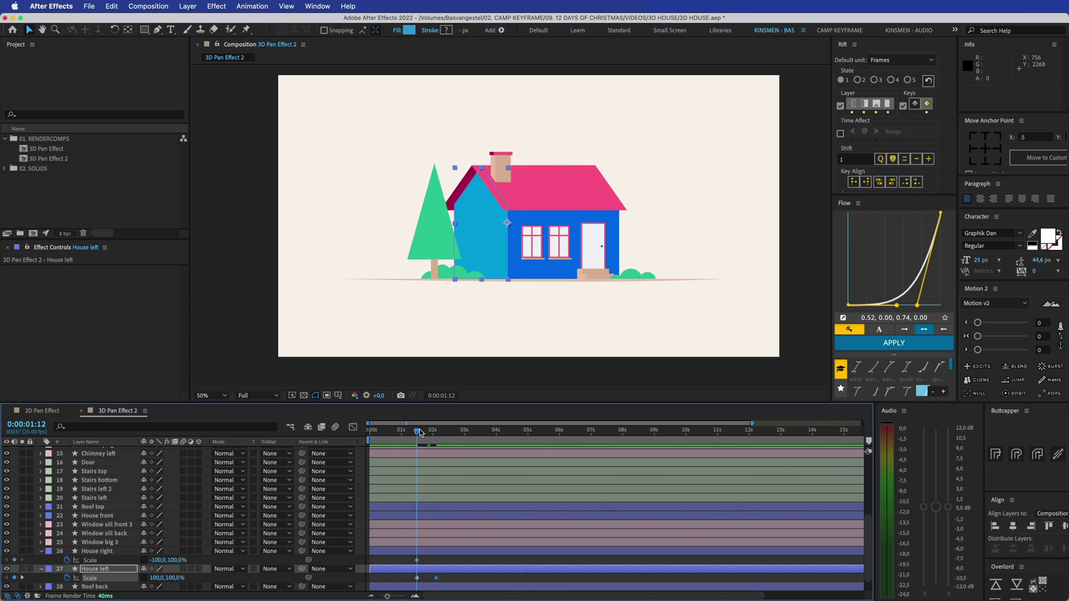
{"action": "key", "text": "space"}
{"action": "key", "text": "space"}
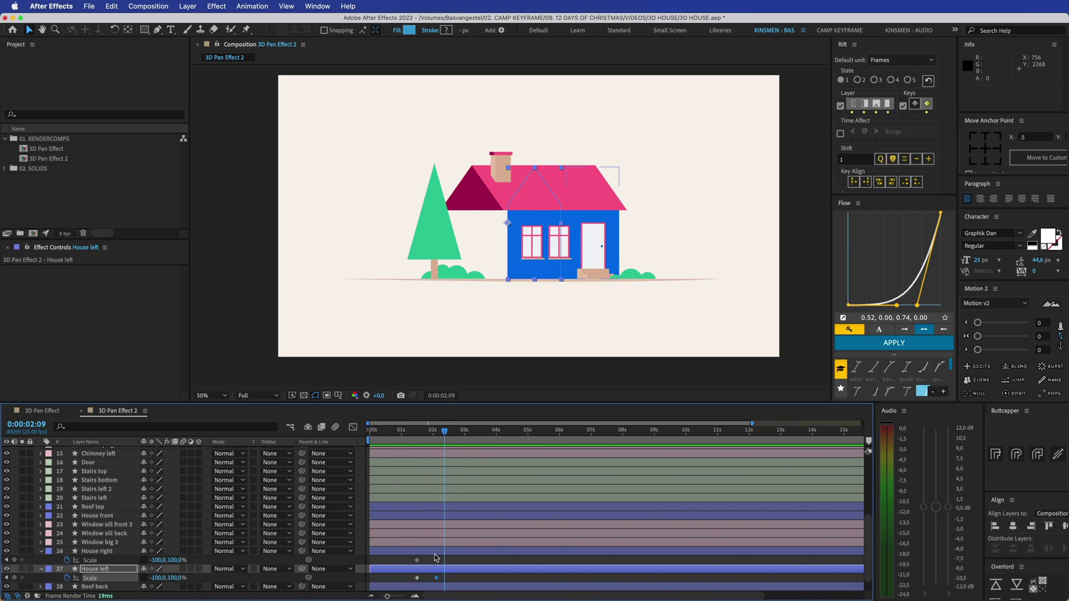
{"action": "left_click_drag", "start_coordinate": [442, 426], "coordinate": [419, 436]}
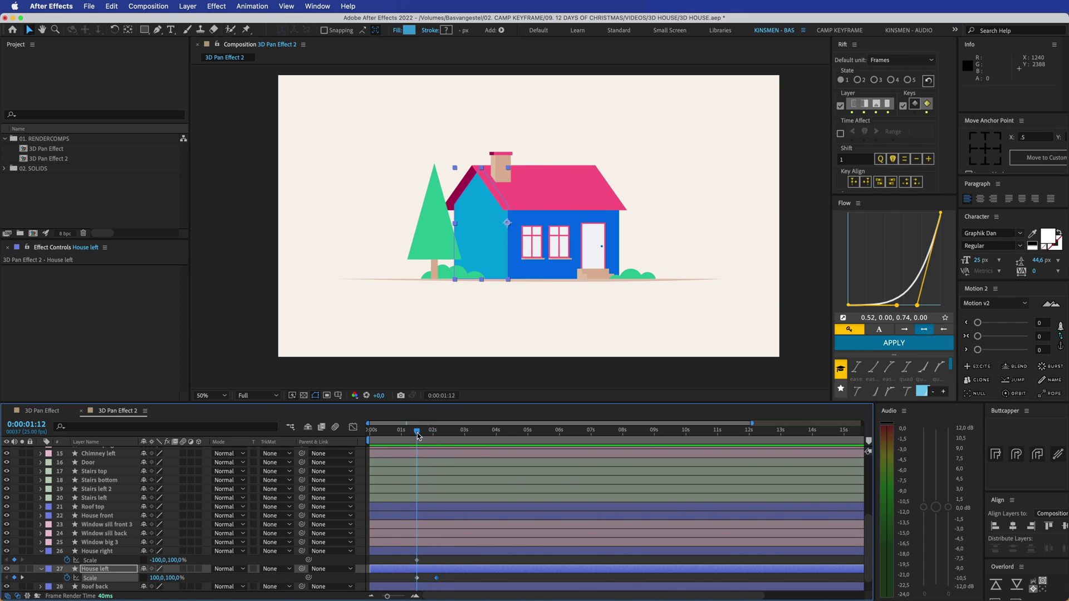
Set the House right layer's Scale to 100, 100% at 0:00:02:03 as a second keyframe
{"action": "left_click", "coordinate": [425, 554]}
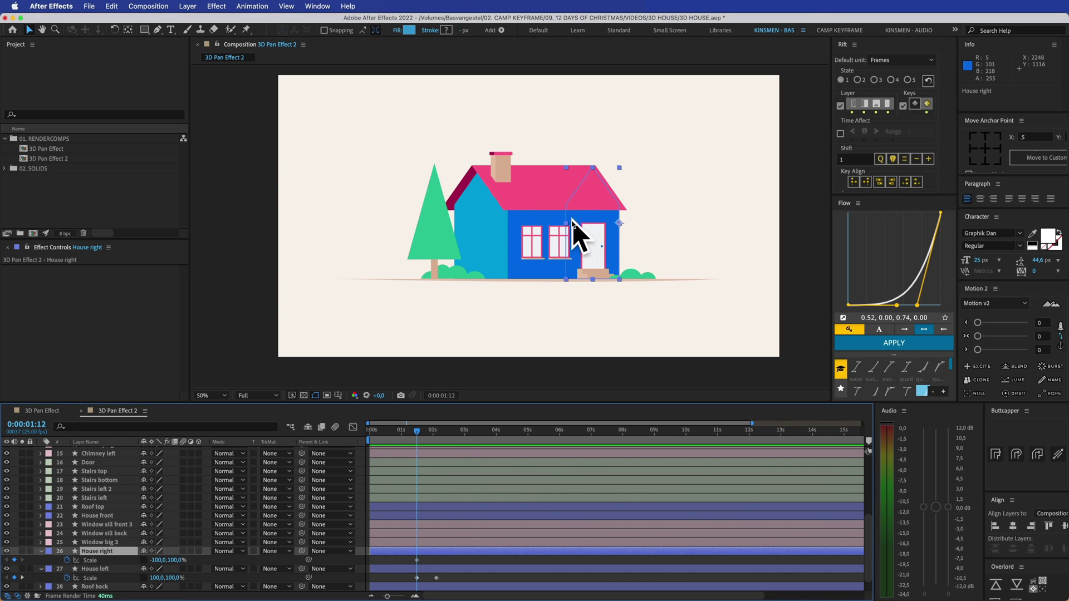
{"action": "left_click", "coordinate": [427, 432]}
{"action": "left_click_drag", "start_coordinate": [428, 432], "coordinate": [435, 434]}
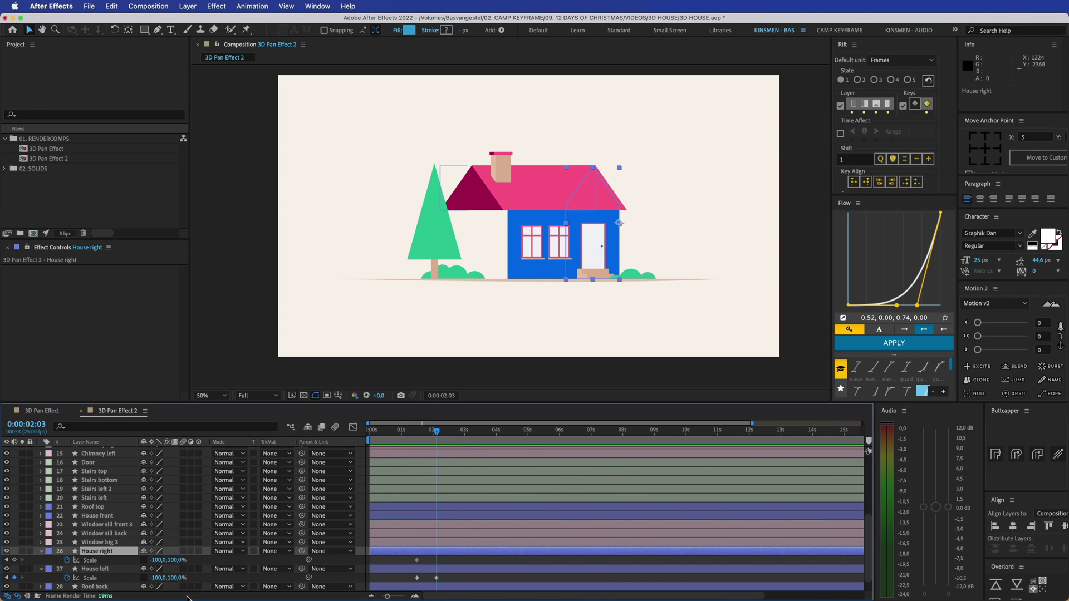
{"action": "left_click", "coordinate": [160, 560]}
{"action": "type", "text": "100"}
{"action": "key", "text": "Return"}
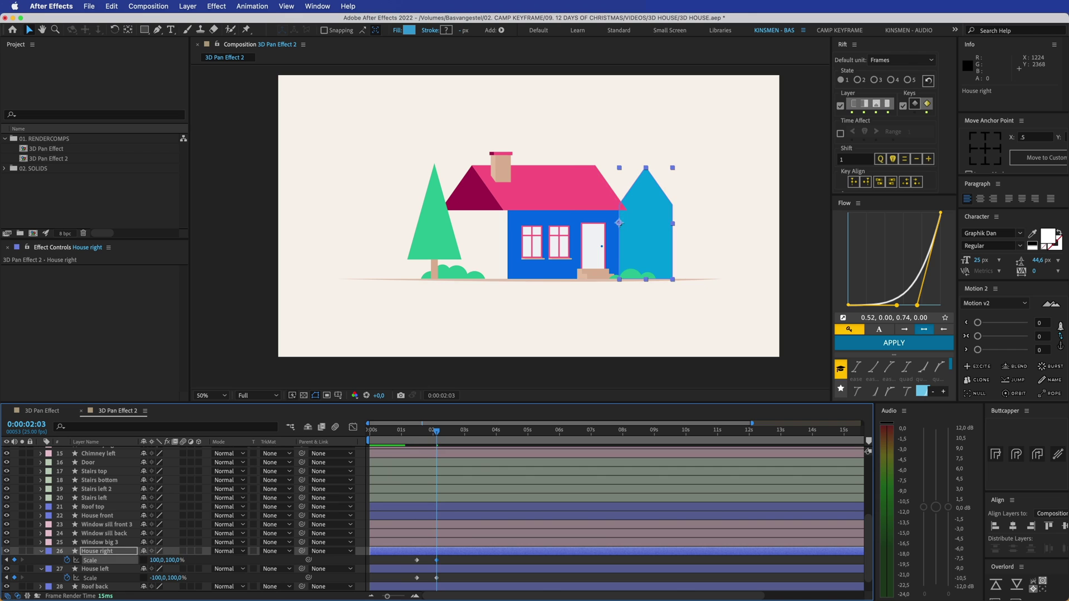
{"action": "left_click", "coordinate": [440, 563]}
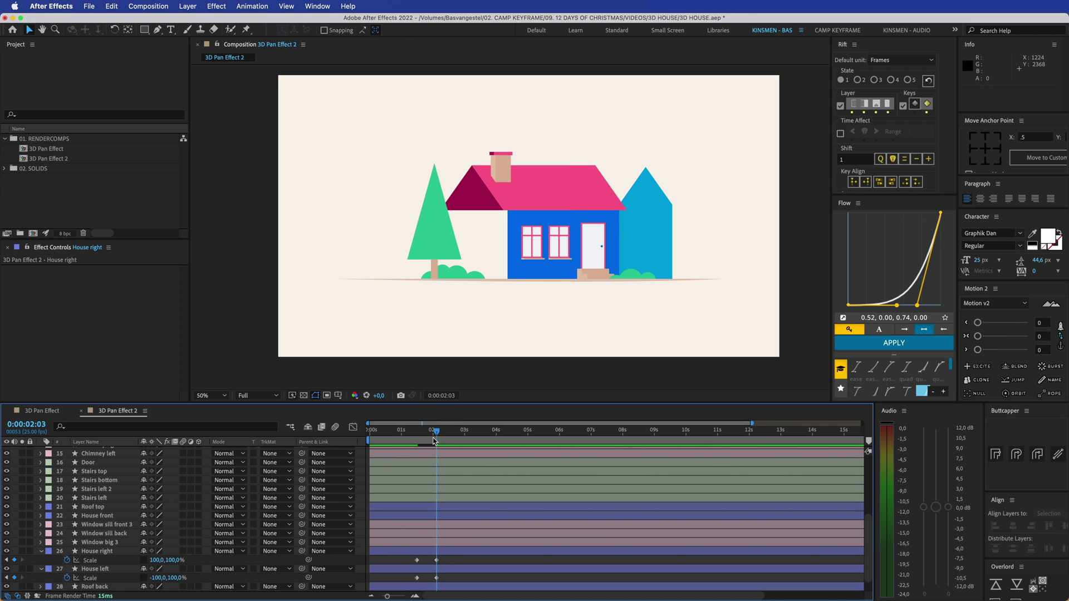
Solo the House right and House left layers together
{"action": "left_click", "coordinate": [416, 552]}
{"action": "left_click", "coordinate": [413, 570], "text": "shift"}
{"action": "left_click", "coordinate": [22, 551]}
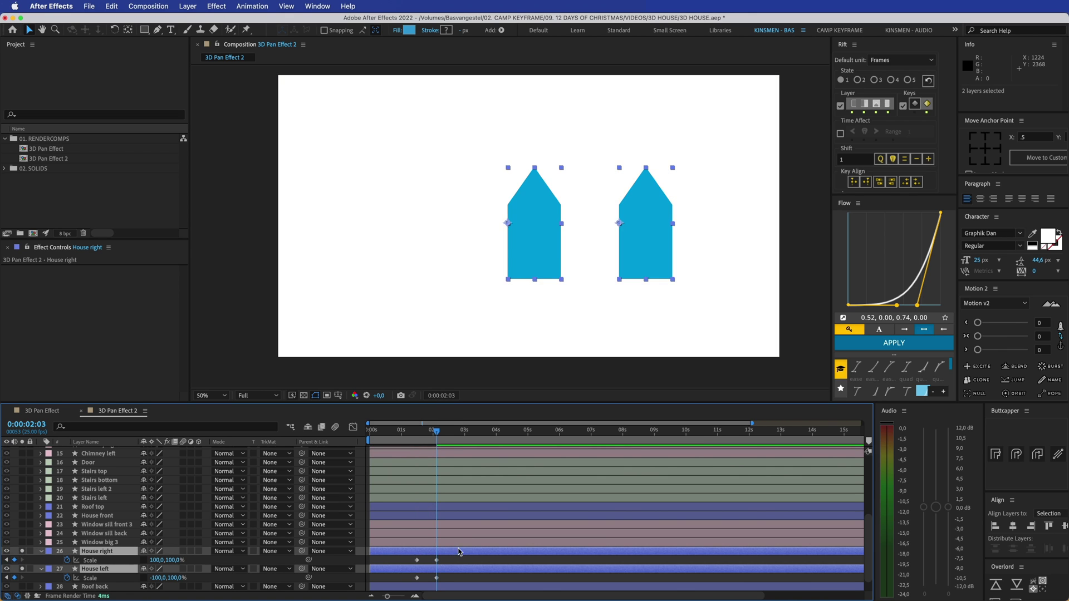
Play back the soloed side walls' scale animation from 0:00:01:12 and return to that frame
{"action": "left_click", "coordinate": [459, 560]}
{"action": "left_click_drag", "start_coordinate": [425, 432], "coordinate": [417, 435]}
{"action": "key", "text": "space"}
{"action": "key", "text": "space"}
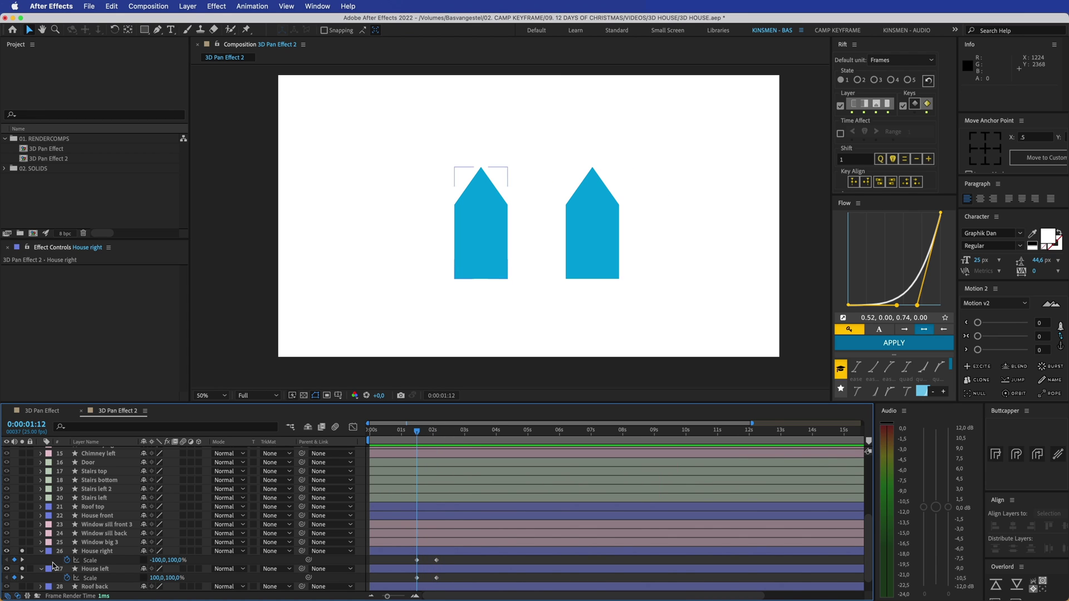
Unsolo the House right and House left layers and review the full house at 0:00:01:12
{"action": "left_click", "coordinate": [22, 551]}
{"action": "left_click", "coordinate": [23, 569]}
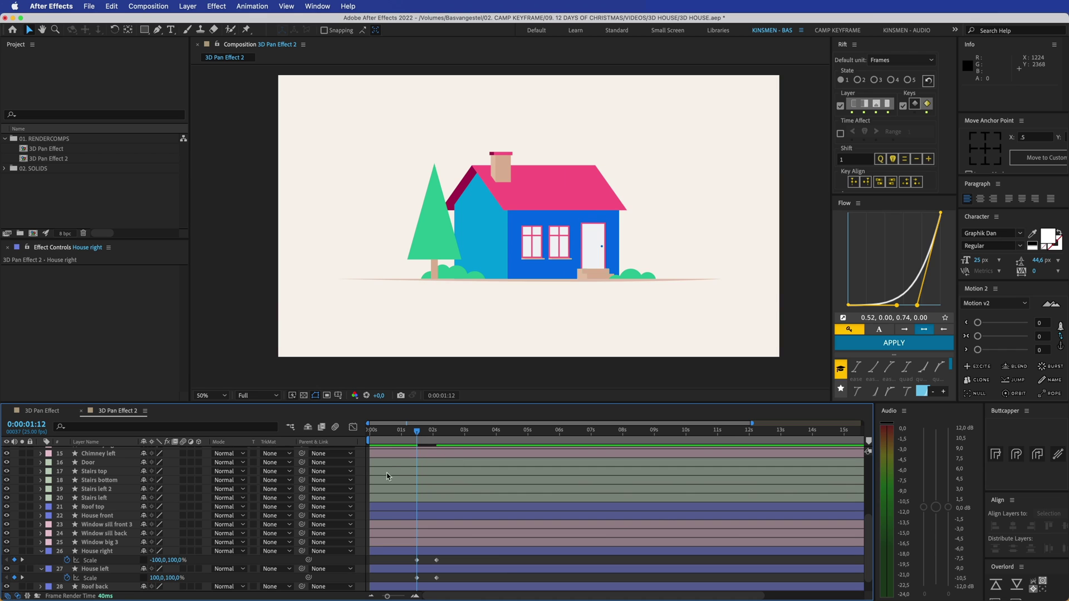
{"action": "left_click_drag", "start_coordinate": [419, 433], "coordinate": [417, 437]}
{"action": "left_click", "coordinate": [538, 257]}
{"action": "left_click", "coordinate": [454, 563]}
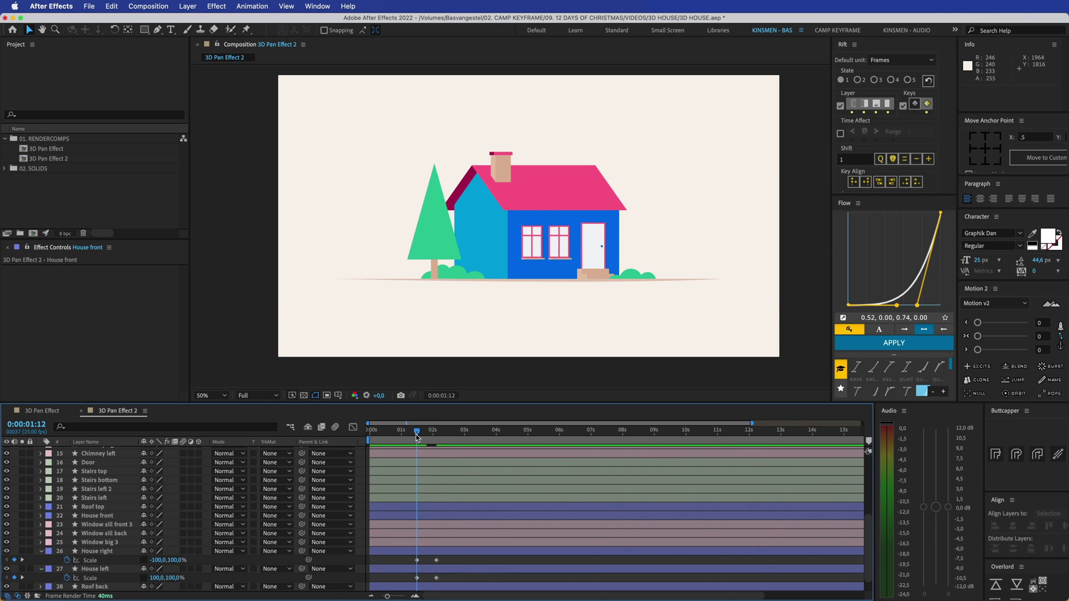
Add a Path keyframe to the Roof top layer's Path 1 at 0:00:01:12 and show only its keyframed property
{"action": "left_click", "coordinate": [96, 588]}
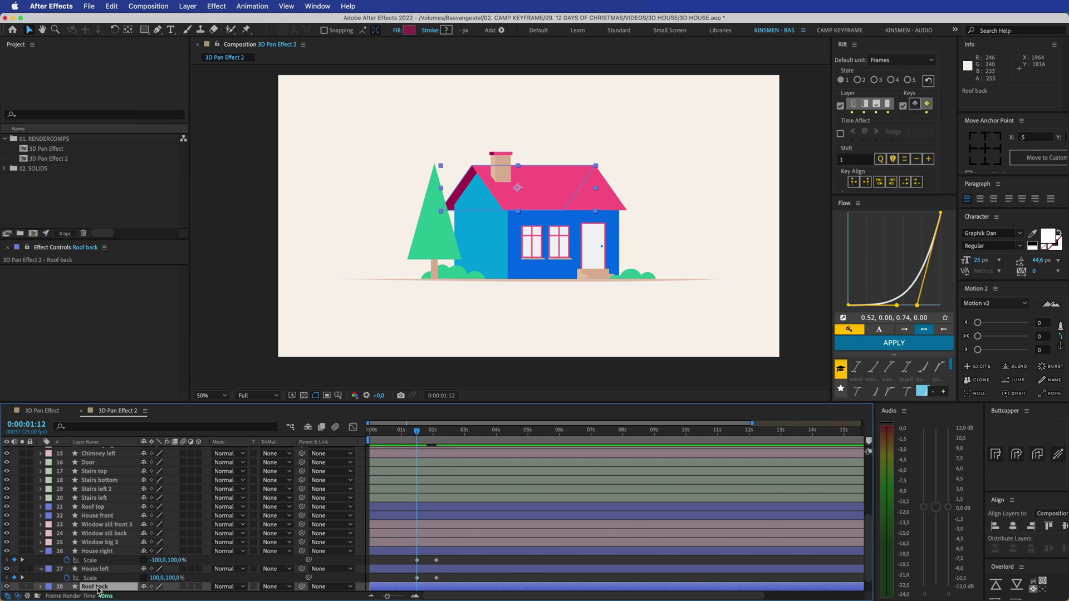
{"action": "left_click", "coordinate": [620, 206]}
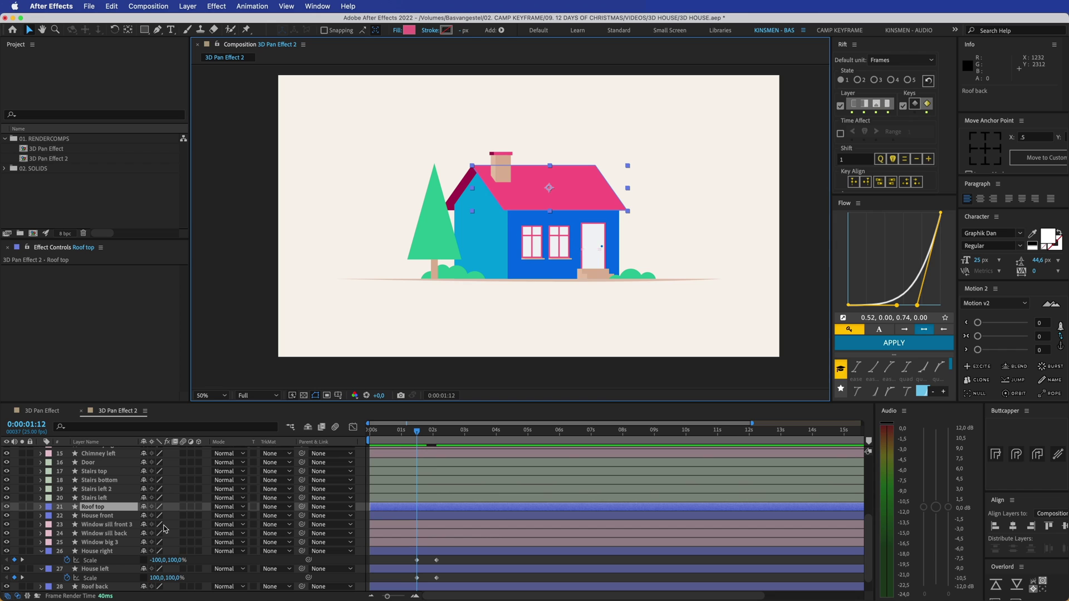
{"action": "left_click", "coordinate": [40, 507]}
{"action": "left_click", "coordinate": [51, 516]}
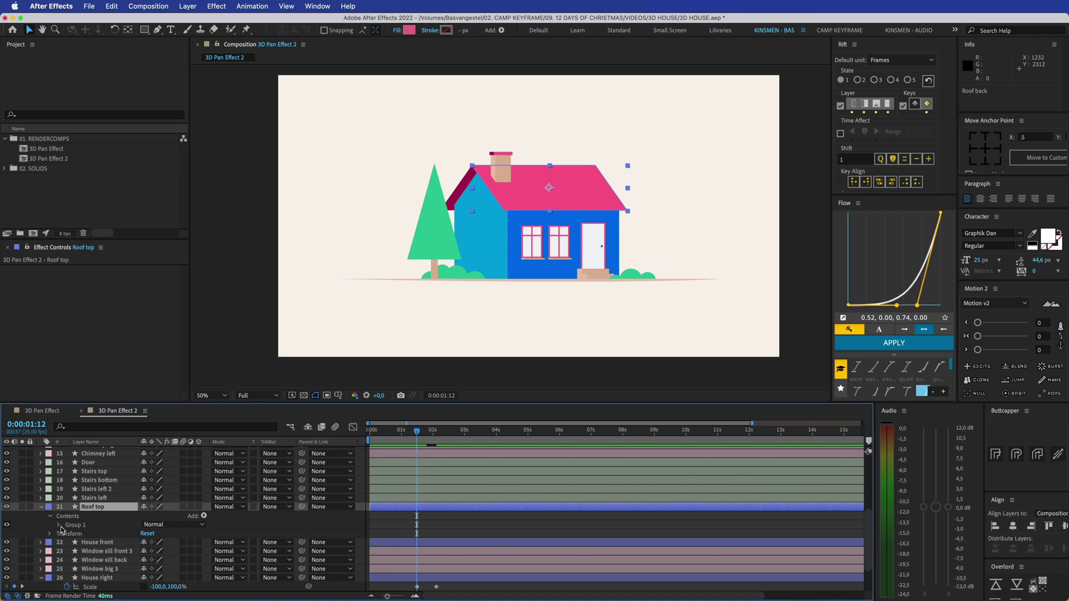
{"action": "left_click", "coordinate": [60, 526]}
{"action": "left_click", "coordinate": [69, 534]}
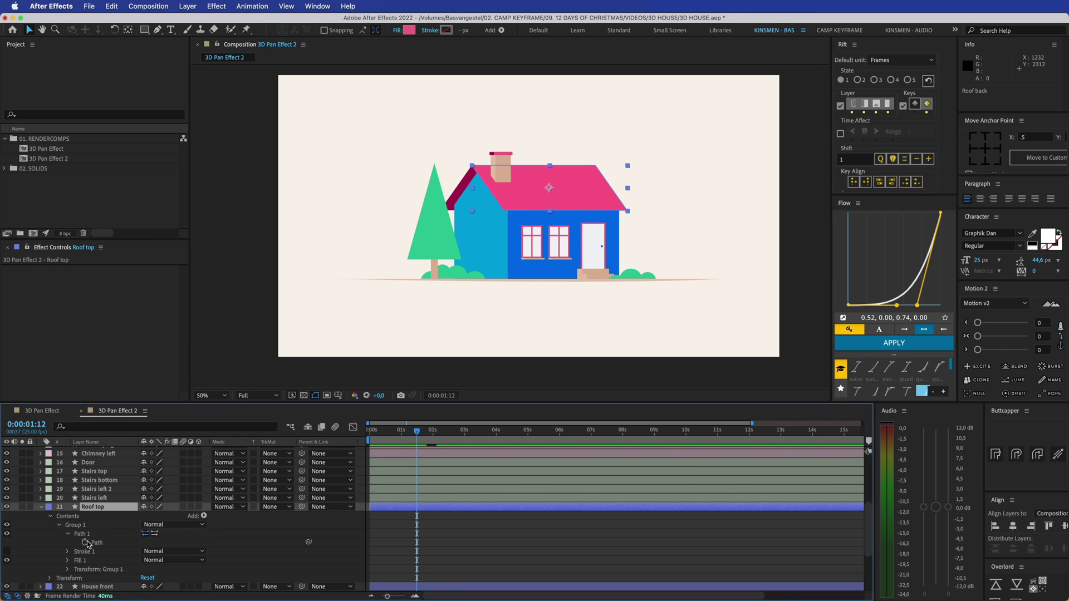
{"action": "left_click", "coordinate": [85, 542]}
{"action": "key", "text": "u"}
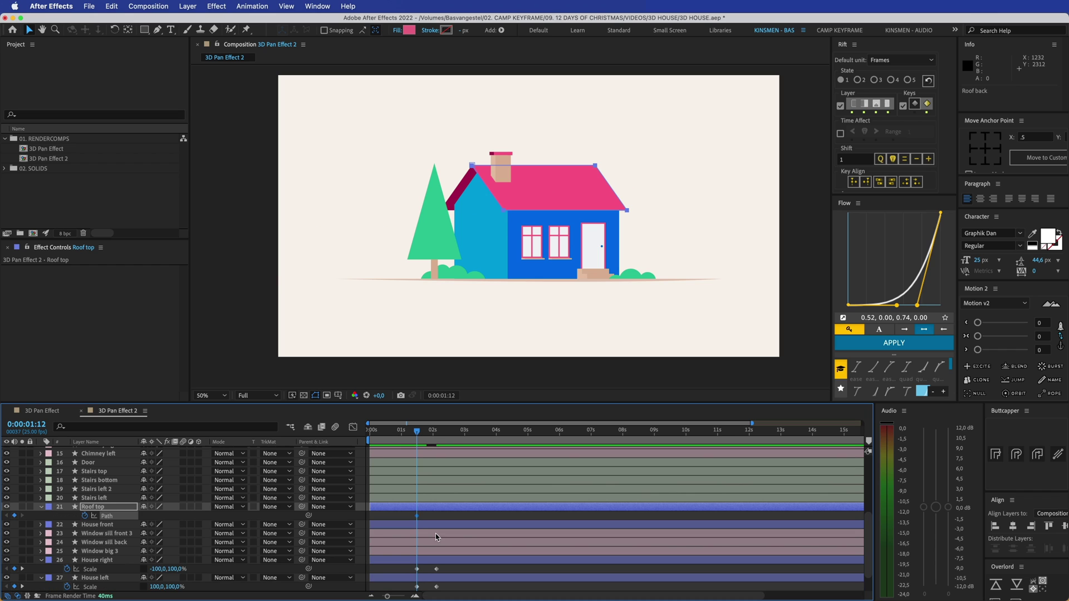
At 0:00:02:03, shift the Roof top's two upper vertices to the right so the roof slants the opposite way, as a second Path keyframe
{"action": "key", "text": "k"}
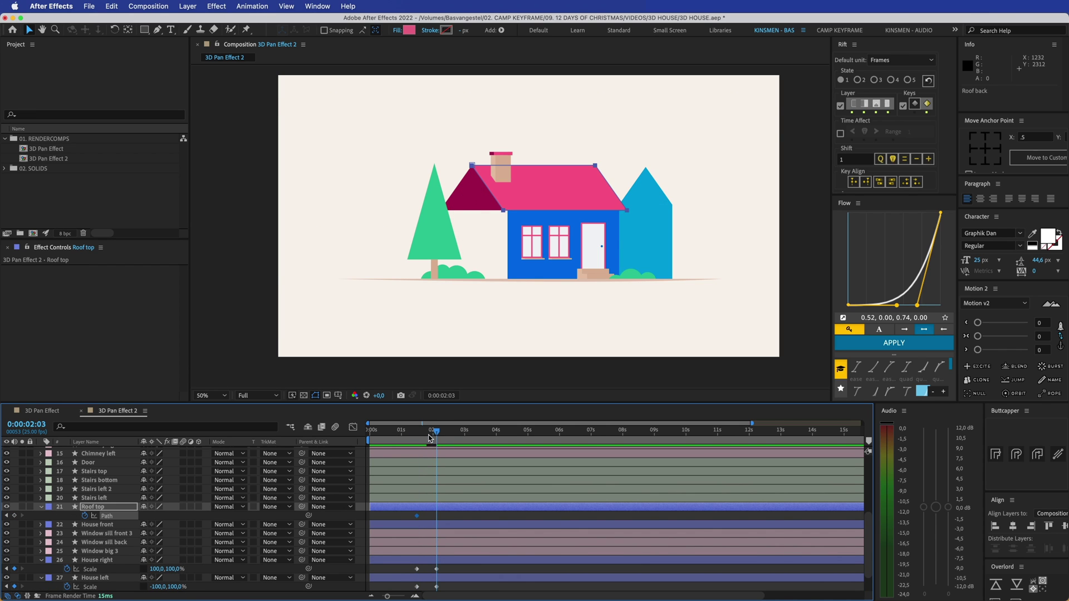
{"action": "scroll", "coordinate": [536, 323], "scroll_direction": "up", "scroll_amount": 2}
{"action": "left_click_drag", "start_coordinate": [525, 322], "coordinate": [519, 323]}
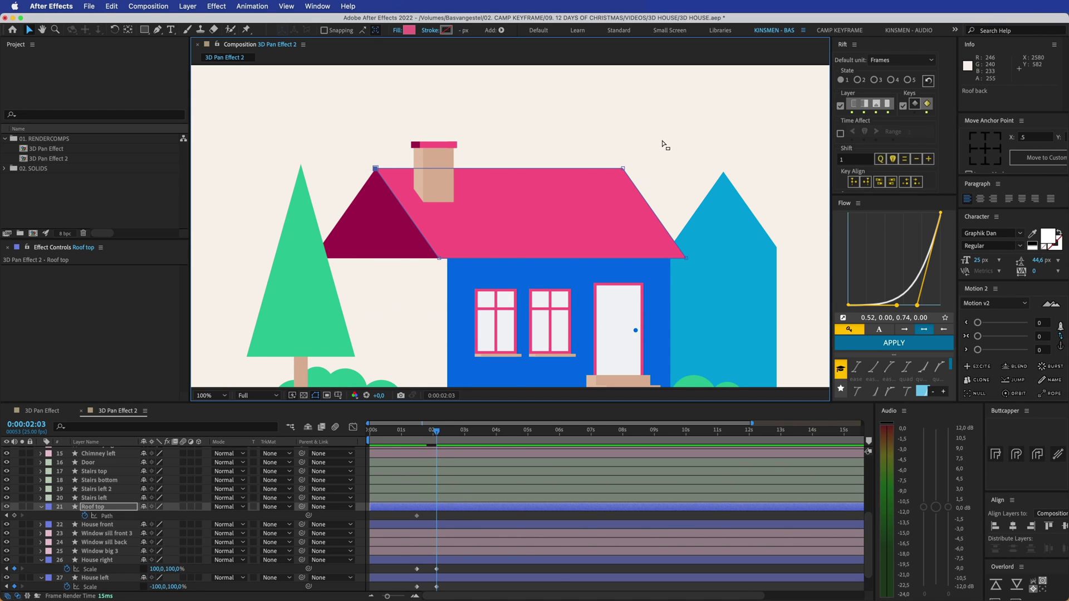
{"action": "left_click_drag", "start_coordinate": [633, 174], "coordinate": [583, 188]}
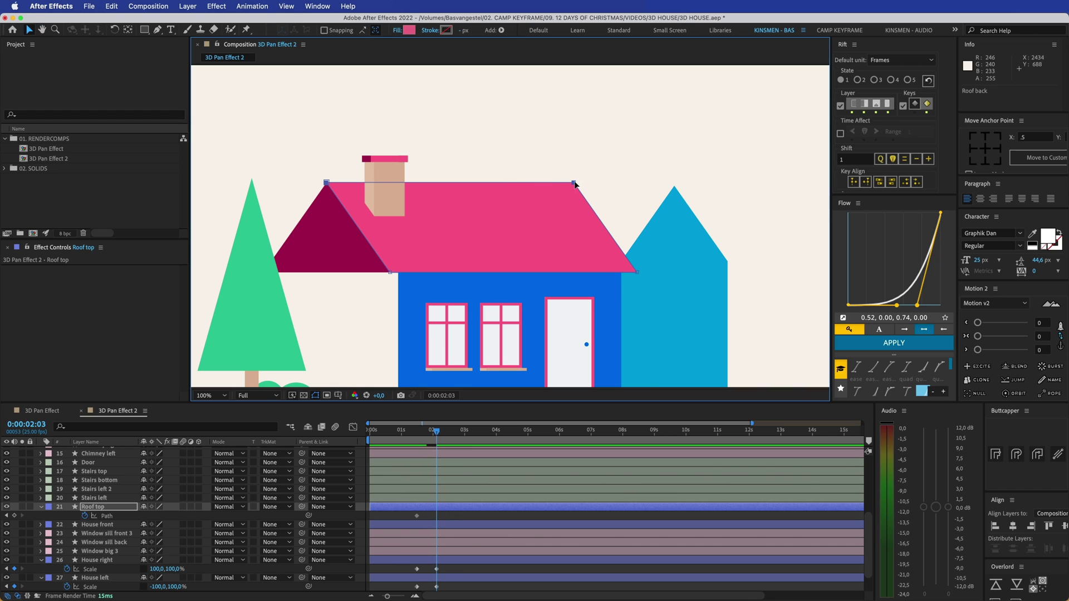
{"action": "left_click_drag", "start_coordinate": [294, 166], "coordinate": [596, 145]}
{"action": "key", "text": "super+z"}
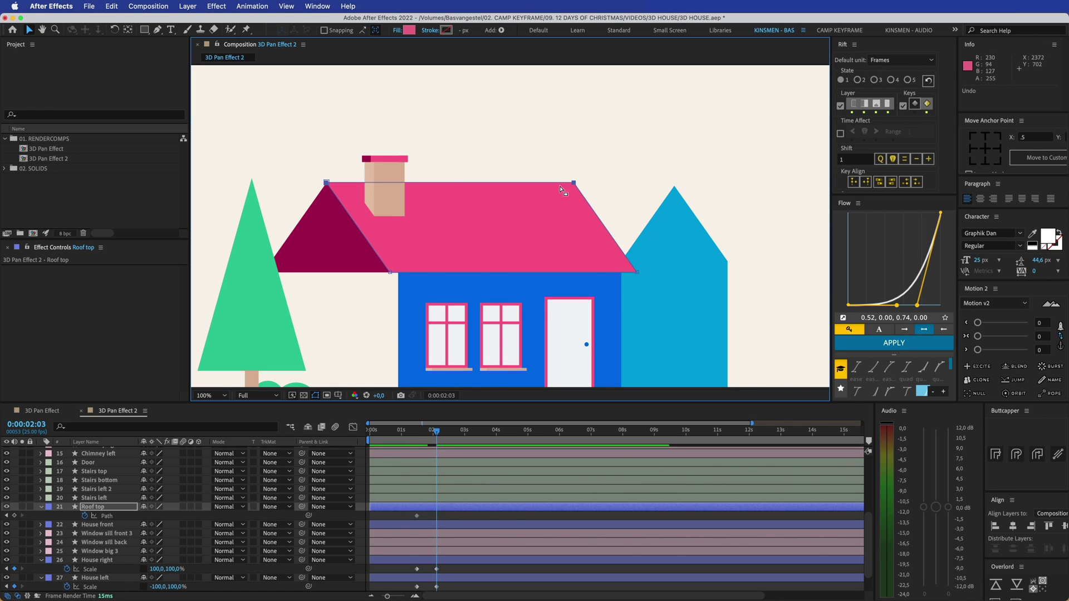
{"action": "left_click_drag", "start_coordinate": [575, 185], "coordinate": [710, 191]}
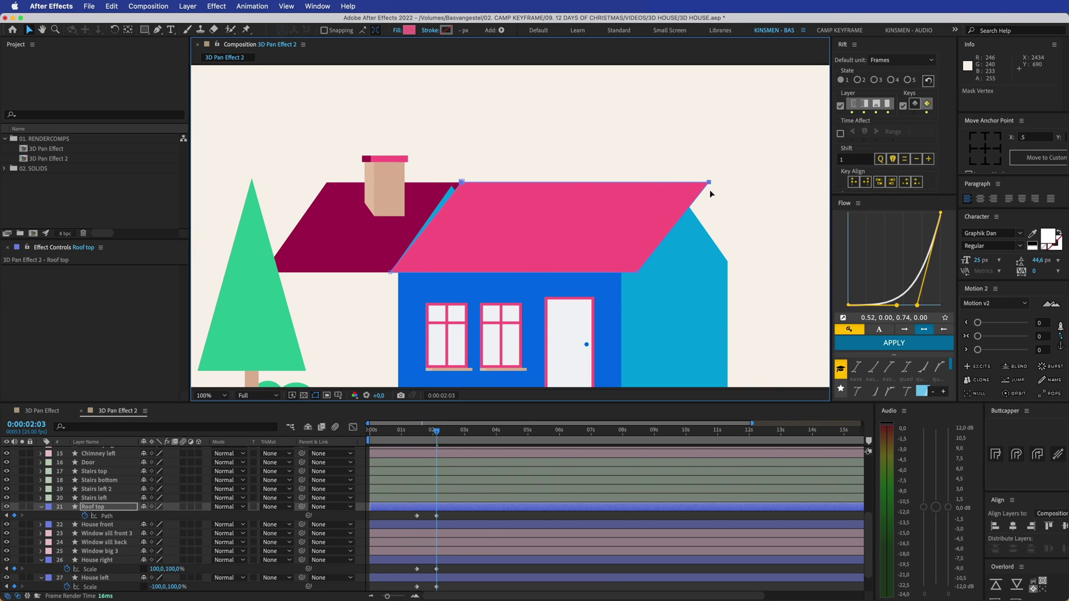
{"action": "left_click_drag", "start_coordinate": [704, 189], "coordinate": [712, 189]}
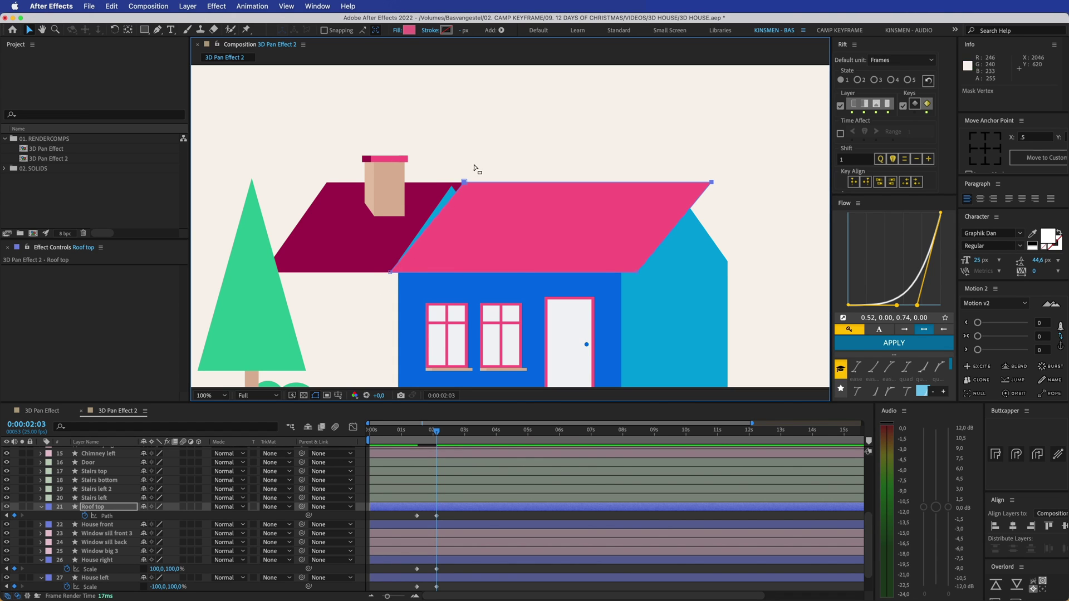
{"action": "left_click_drag", "start_coordinate": [465, 185], "coordinate": [455, 184]}
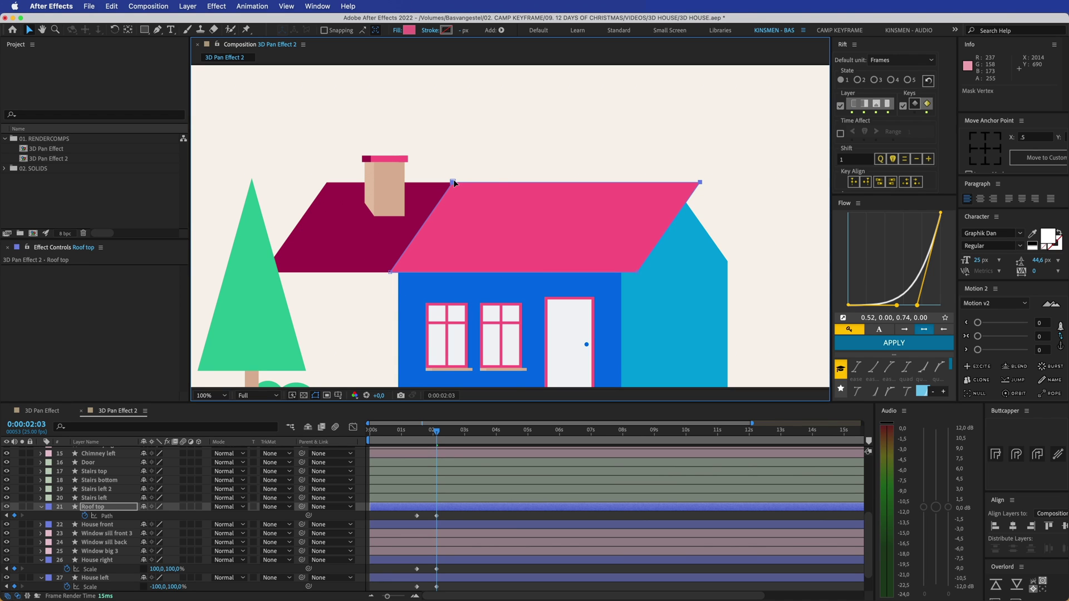
{"action": "left_click", "coordinate": [446, 520]}
Scrub back to 0:00:01:12 to review the Roof top path animation on the whole house
{"action": "scroll", "coordinate": [474, 319], "scroll_direction": "down", "scroll_amount": 2}
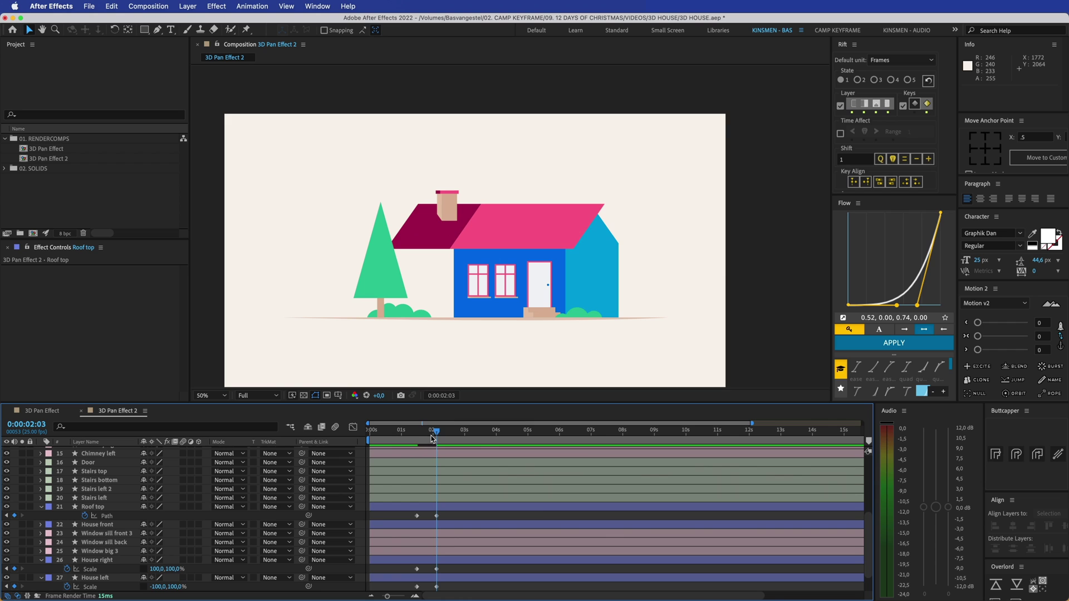
{"action": "mouse_move", "coordinate": [432, 439]}
{"action": "left_mouse_down"}
{"action": "mouse_move", "coordinate": [413, 436]}
{"action": "mouse_move", "coordinate": [443, 435]}
{"action": "mouse_move", "coordinate": [420, 433]}
{"action": "left_mouse_up"}
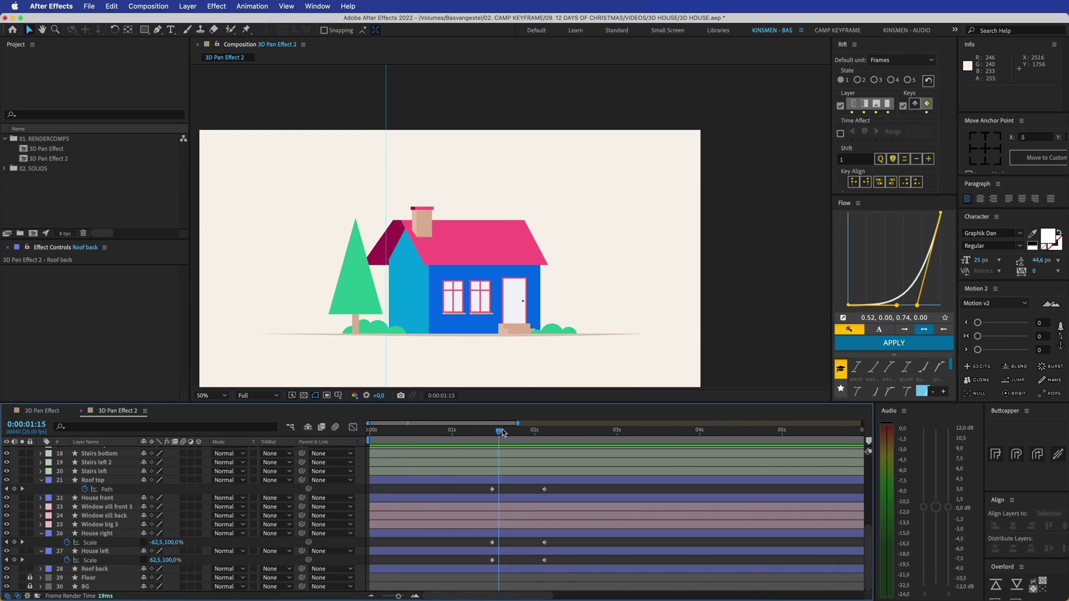
{"action": "mouse_move", "coordinate": [502, 430]}
{"action": "left_mouse_down"}
{"action": "mouse_move", "coordinate": [544, 432]}
{"action": "mouse_move", "coordinate": [492, 432]}
{"action": "left_mouse_up"}
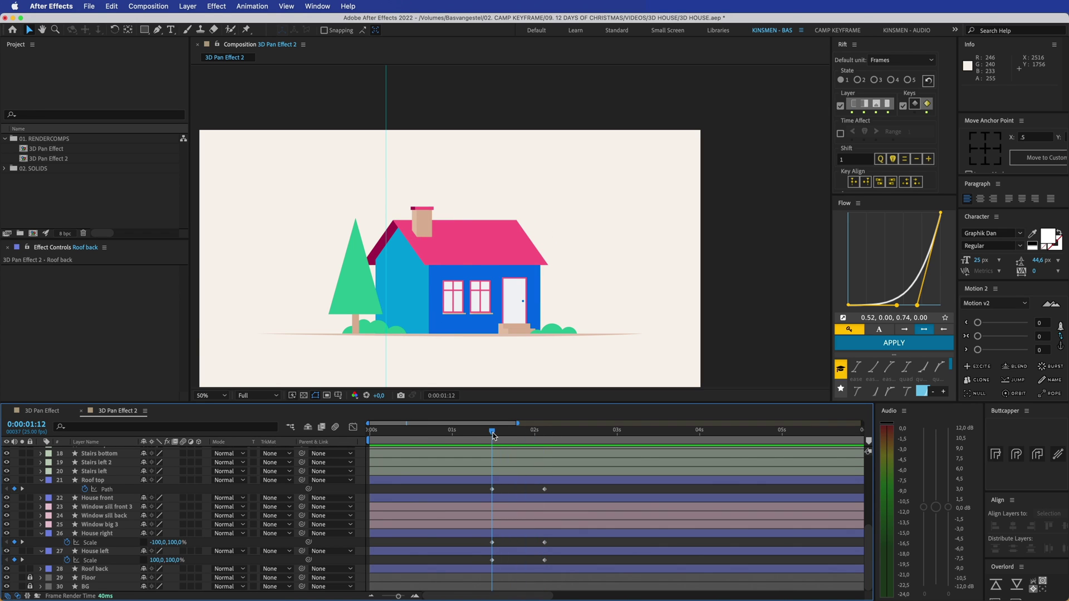
Expand the Roof back layer's Path 1 and add a Path keyframe at 0:00:01:12
{"action": "left_click", "coordinate": [92, 569]}
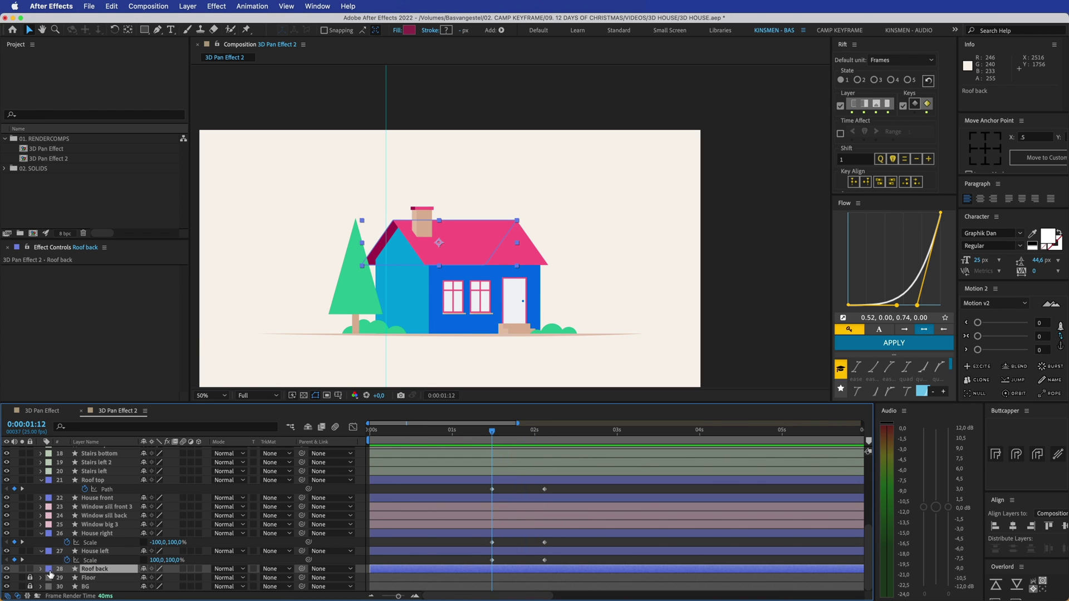
{"action": "left_click", "coordinate": [41, 569]}
{"action": "left_click", "coordinate": [50, 578]}
{"action": "left_click", "coordinate": [60, 587]}
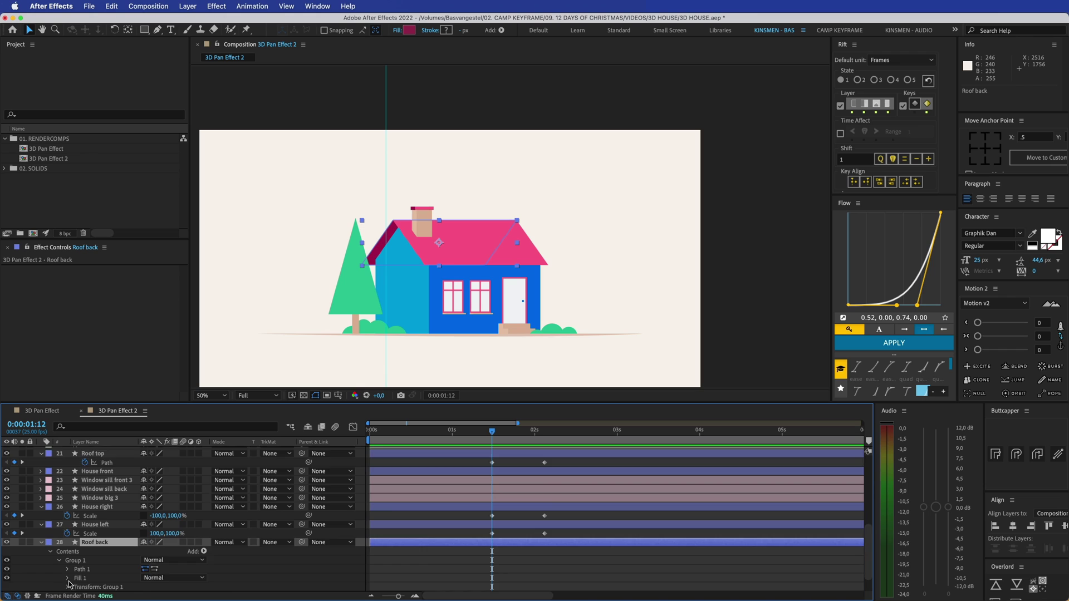
{"action": "left_click", "coordinate": [67, 543]}
{"action": "left_click", "coordinate": [85, 552]}
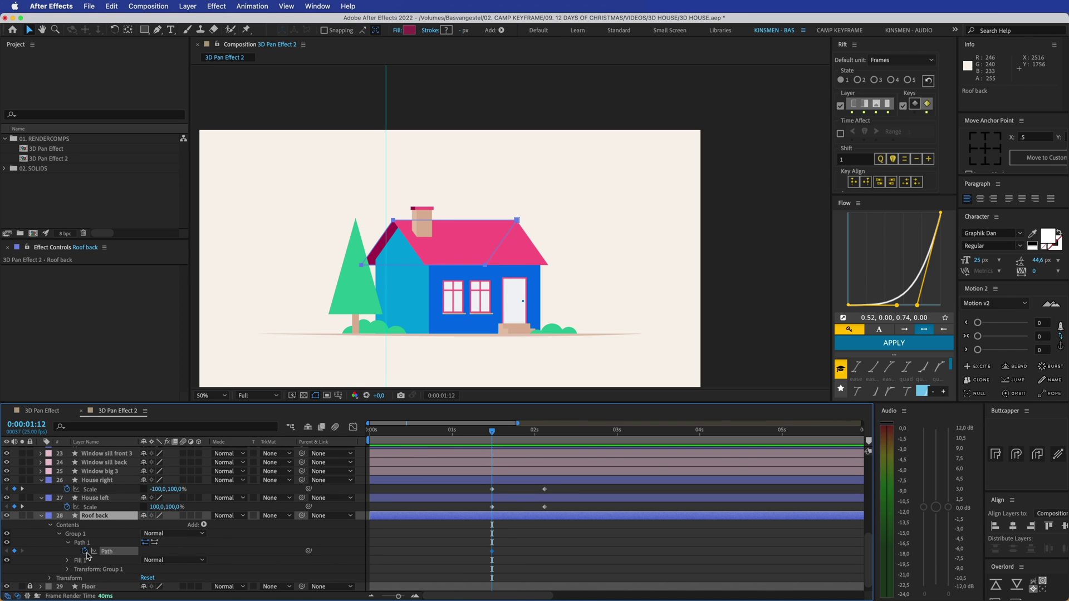
At 0:00:02:03, move the Roof back's vertices right to mirror its slant, with the far side overhanging behind the right gable
{"action": "left_click", "coordinate": [522, 433]}
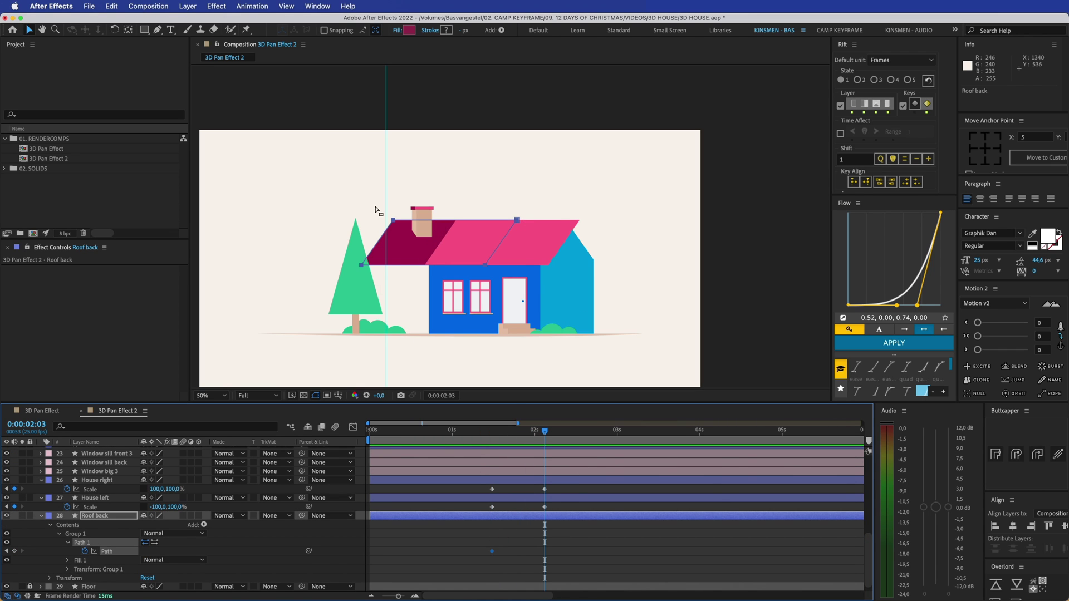
{"action": "left_click_drag", "start_coordinate": [378, 209], "coordinate": [543, 243]}
{"action": "key", "text": "slash"}
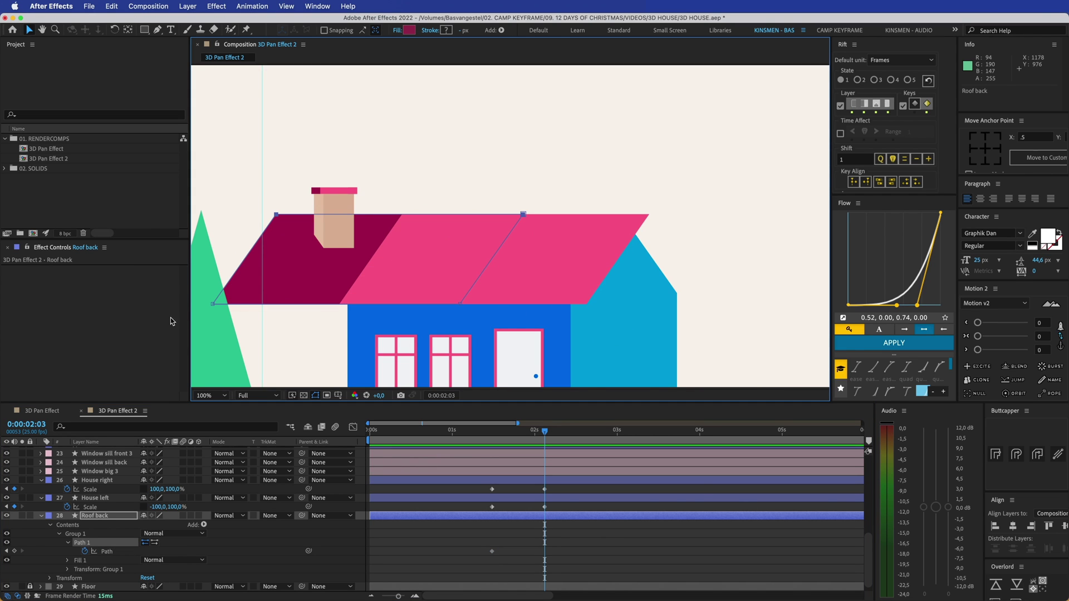
{"action": "left_click_drag", "start_coordinate": [198, 297], "coordinate": [281, 308]}
{"action": "left_click_drag", "start_coordinate": [276, 307], "coordinate": [433, 307]}
{"action": "left_click_drag", "start_coordinate": [360, 321], "coordinate": [657, 348]}
{"action": "left_click_drag", "start_coordinate": [656, 340], "coordinate": [710, 336]}
{"action": "key", "text": "v"}
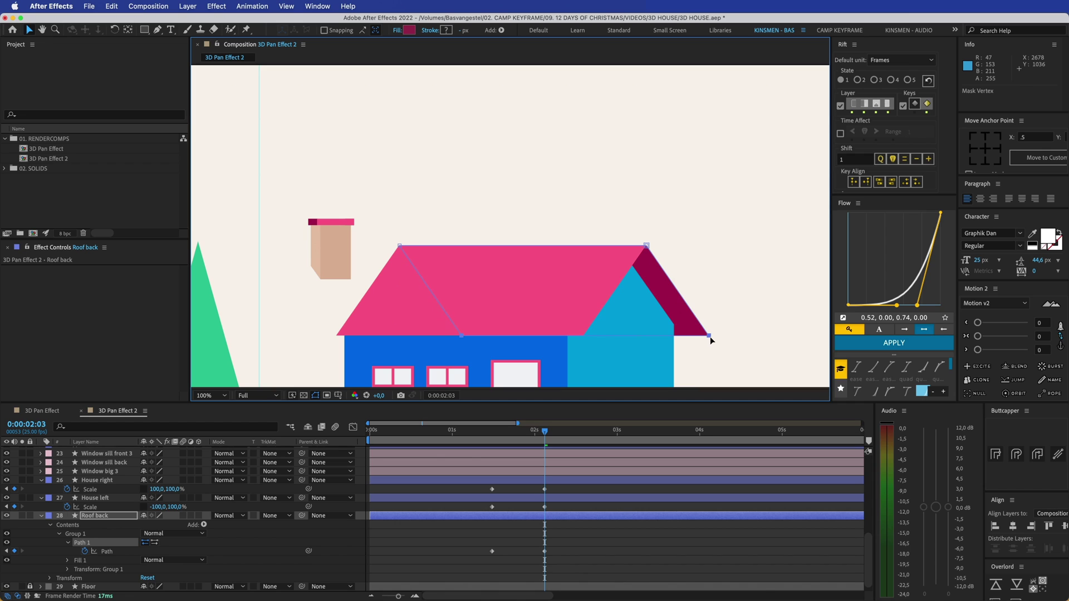
{"action": "key", "text": "h"}
{"action": "left_click_drag", "start_coordinate": [643, 343], "coordinate": [663, 315]}
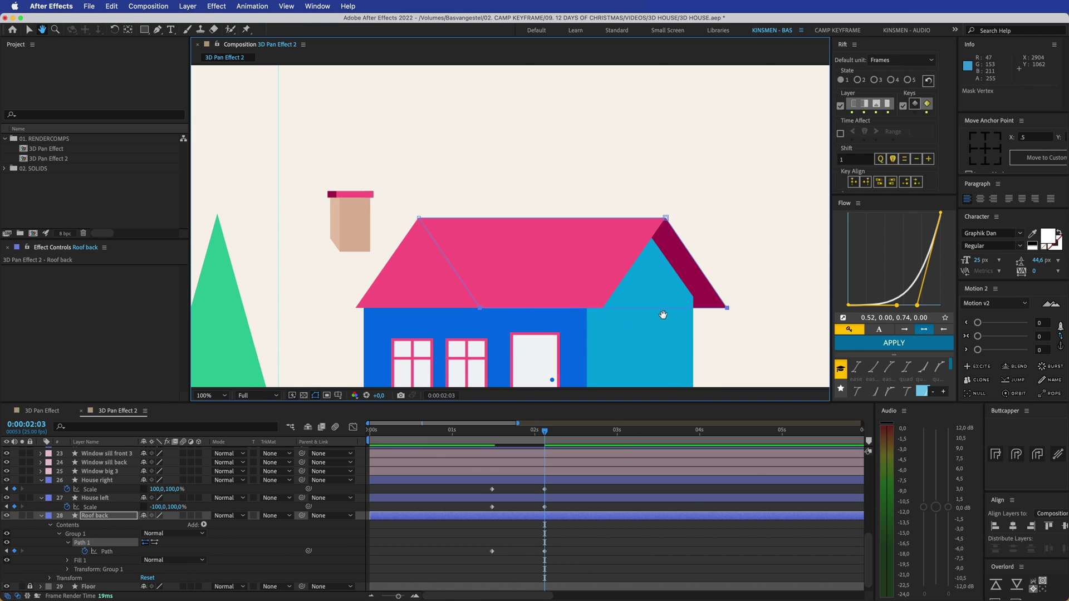
{"action": "key", "text": "v"}
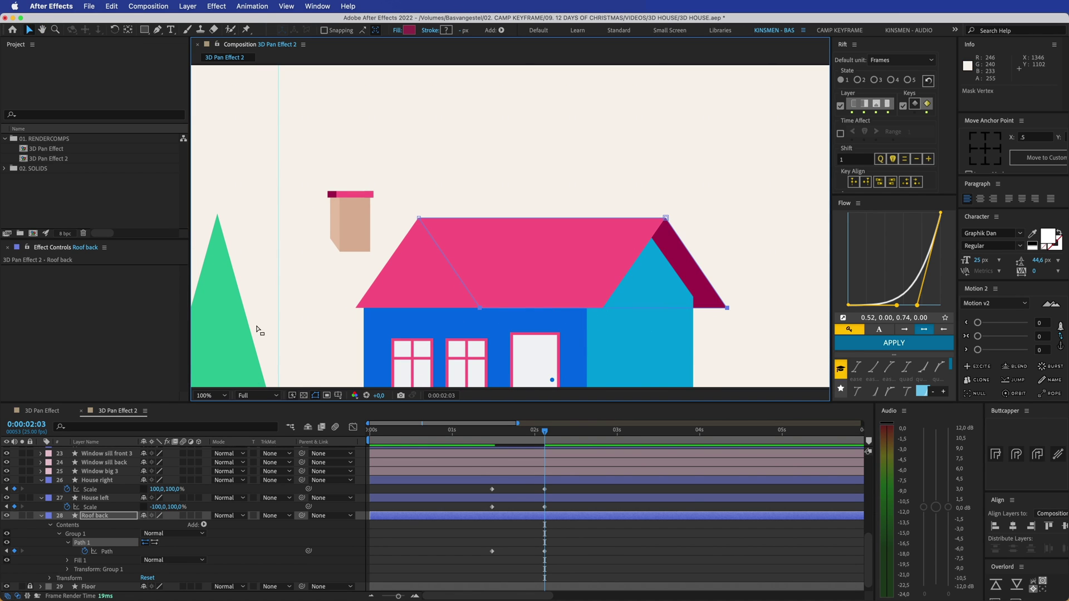
{"action": "left_click", "coordinate": [483, 522]}
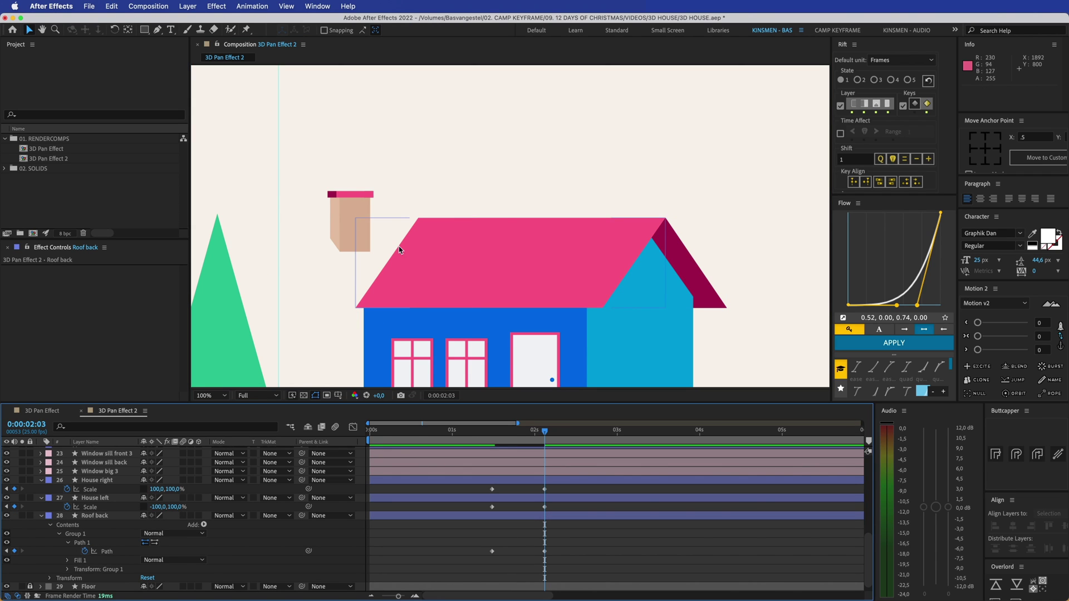
Select all vertices of the Roof top path at 0:00:02:03 and nudge them slightly to the left
{"action": "left_click", "coordinate": [423, 259]}
{"action": "key", "text": "g"}
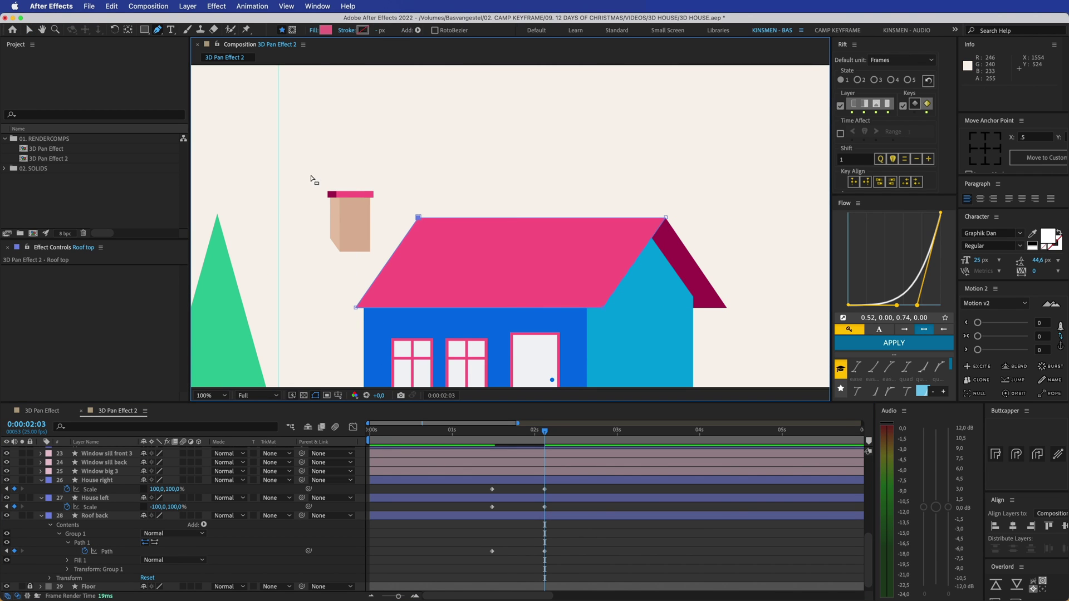
{"action": "key", "text": "v"}
{"action": "left_click_drag", "start_coordinate": [312, 180], "coordinate": [719, 331]}
{"action": "left_click_drag", "start_coordinate": [601, 308], "coordinate": [596, 308]}
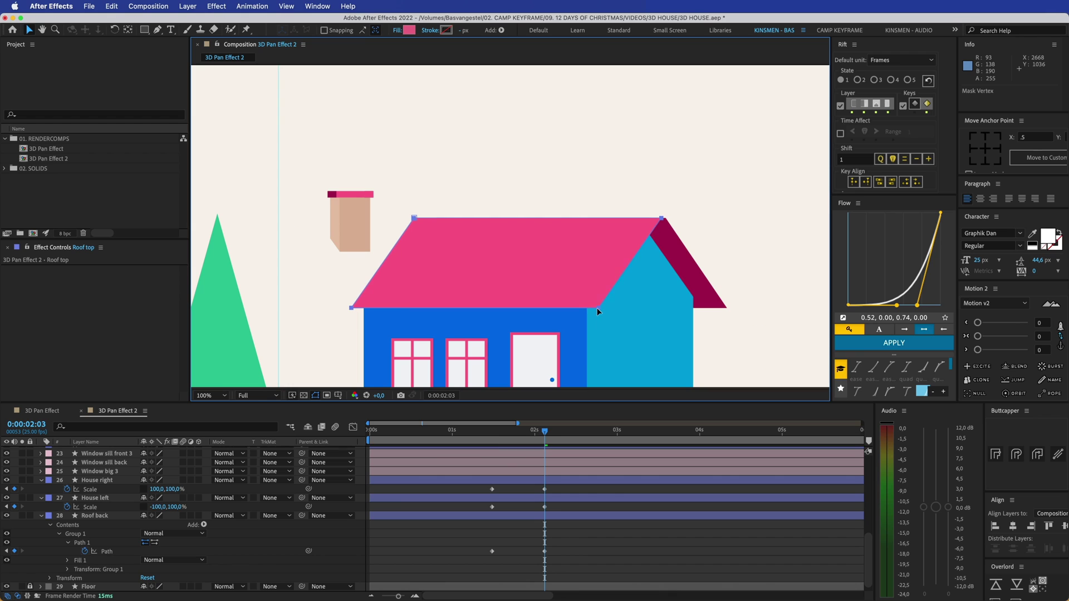
Nudge the whole Roof back path slightly left at 0:00:02:03 so its peak meets the Roof top's right ridge corner
{"action": "left_click", "coordinate": [665, 237]}
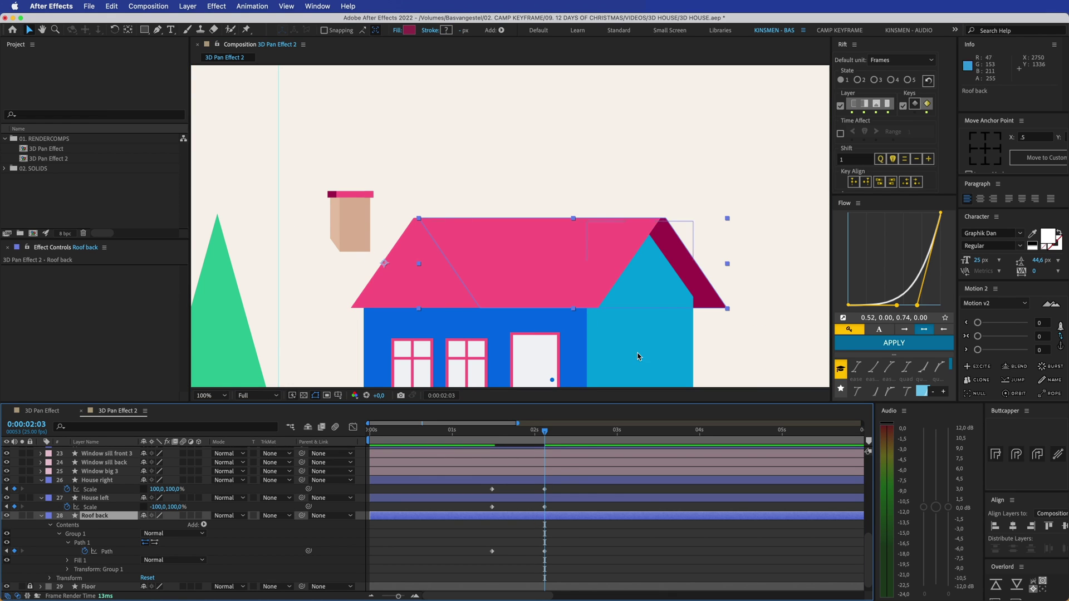
{"action": "key", "text": "g"}
{"action": "key", "text": "v"}
{"action": "left_click", "coordinate": [690, 256]}
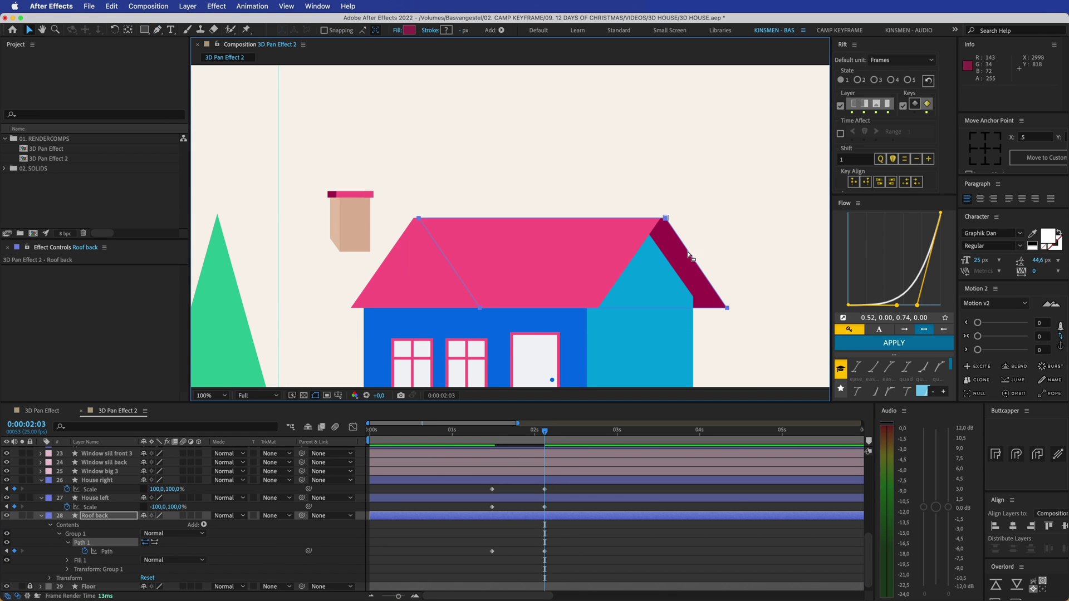
{"action": "left_click_drag", "start_coordinate": [664, 220], "coordinate": [662, 222]}
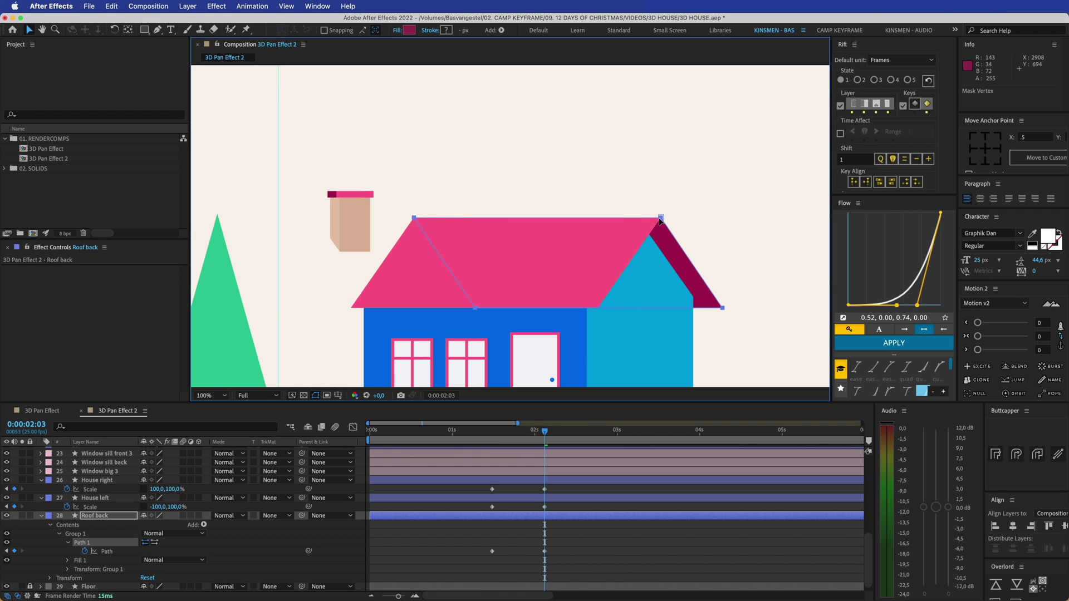
{"action": "left_click", "coordinate": [677, 550]}
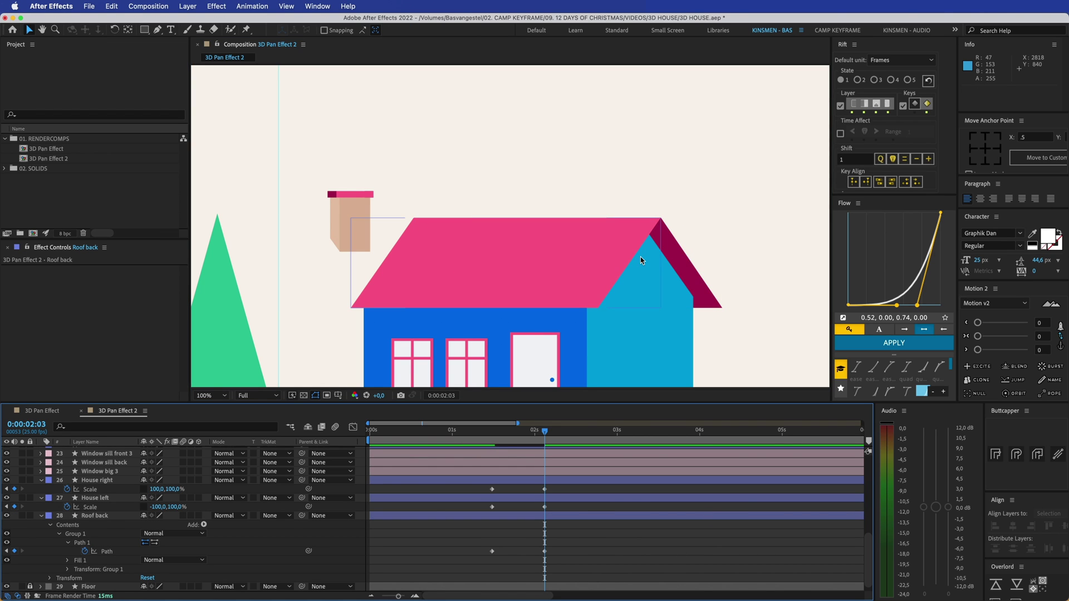
Show the rulers and place a vertical guide at about 1940 px, beside the Roof top's upper-left corner
{"action": "key", "text": "comma"}
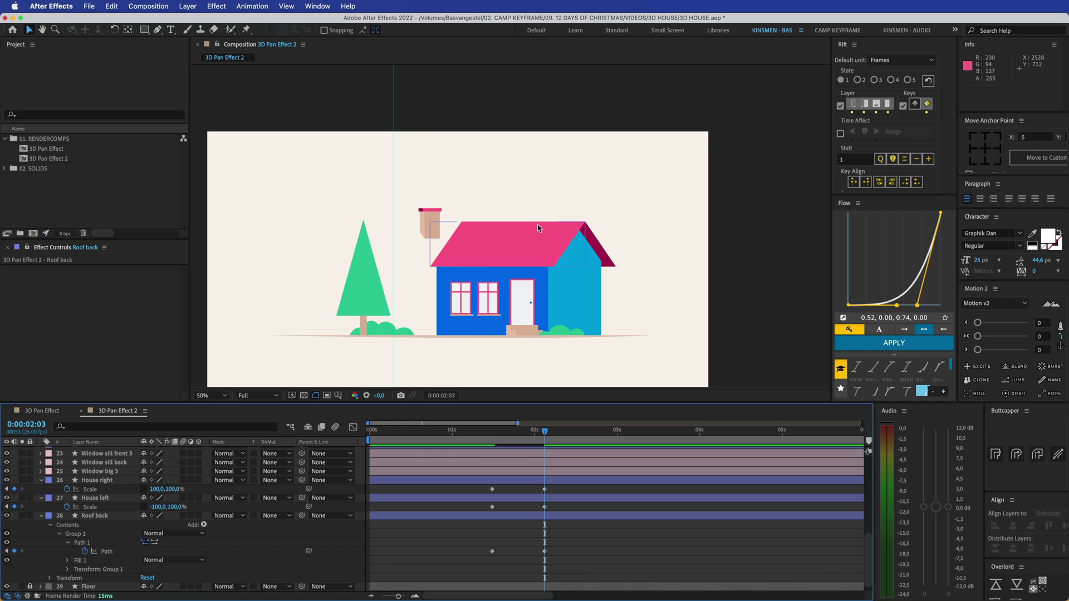
{"action": "key", "text": "super+r"}
{"action": "left_click_drag", "start_coordinate": [196, 217], "coordinate": [465, 214]}
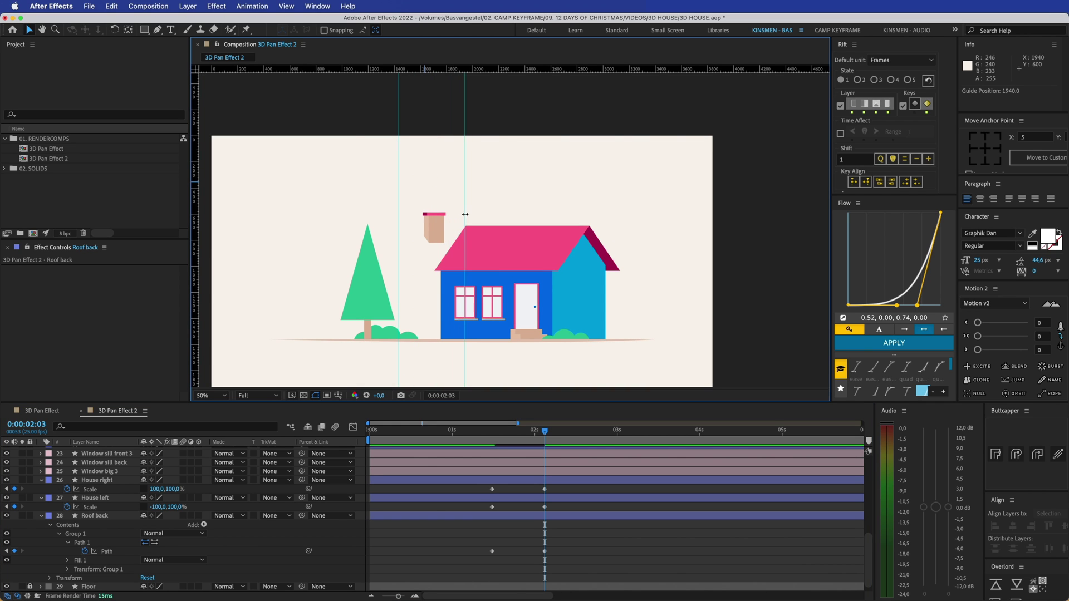
Undo the last guide placement and hide the rulers and the remaining guide
{"action": "key", "text": "super+z"}
{"action": "key", "text": "super+r"}
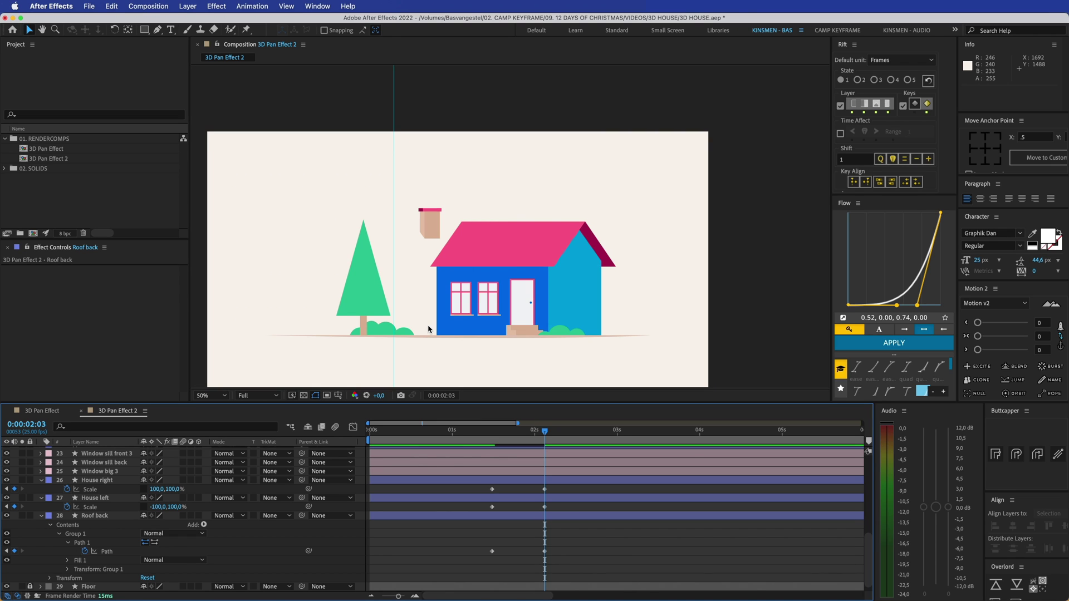
{"action": "key", "text": "super+semicolon"}
Preview the house and roof animation from 0:00:01:12, and return the playhead to that frame
{"action": "left_click_drag", "start_coordinate": [545, 436], "coordinate": [496, 434]}
{"action": "key", "text": "space"}
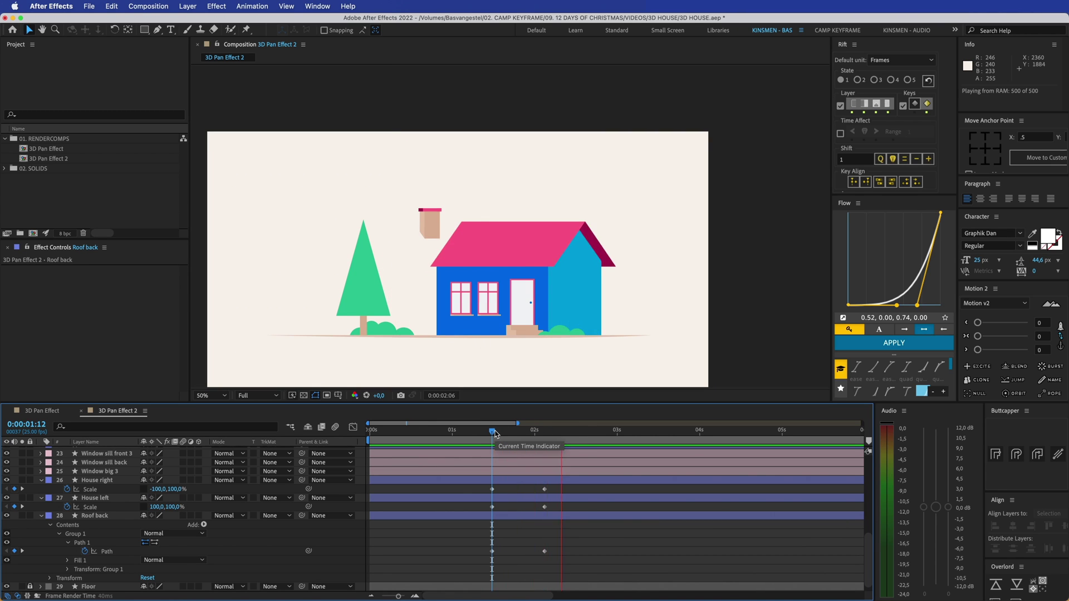
{"action": "key", "text": "space"}
{"action": "mouse_move", "coordinate": [496, 434]}
{"action": "left_mouse_down"}
{"action": "mouse_move", "coordinate": [549, 441]}
{"action": "mouse_move", "coordinate": [493, 440]}
{"action": "left_mouse_up"}
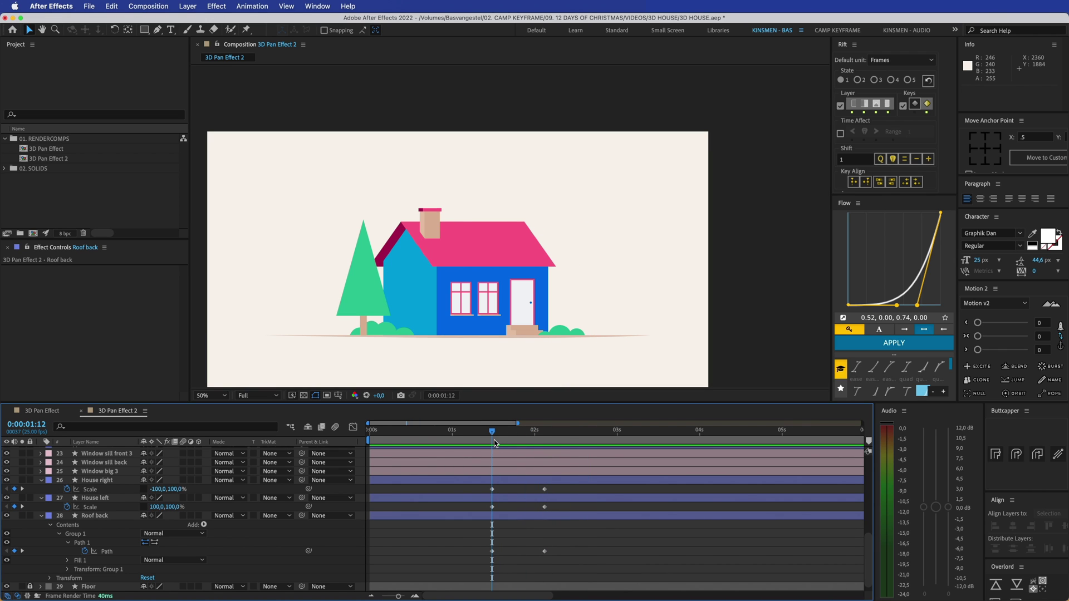
Collapse the Roof back layer so only its keyframed Path property is shown, and clear the selection
{"action": "left_click", "coordinate": [94, 517]}
{"action": "key", "text": "u"}
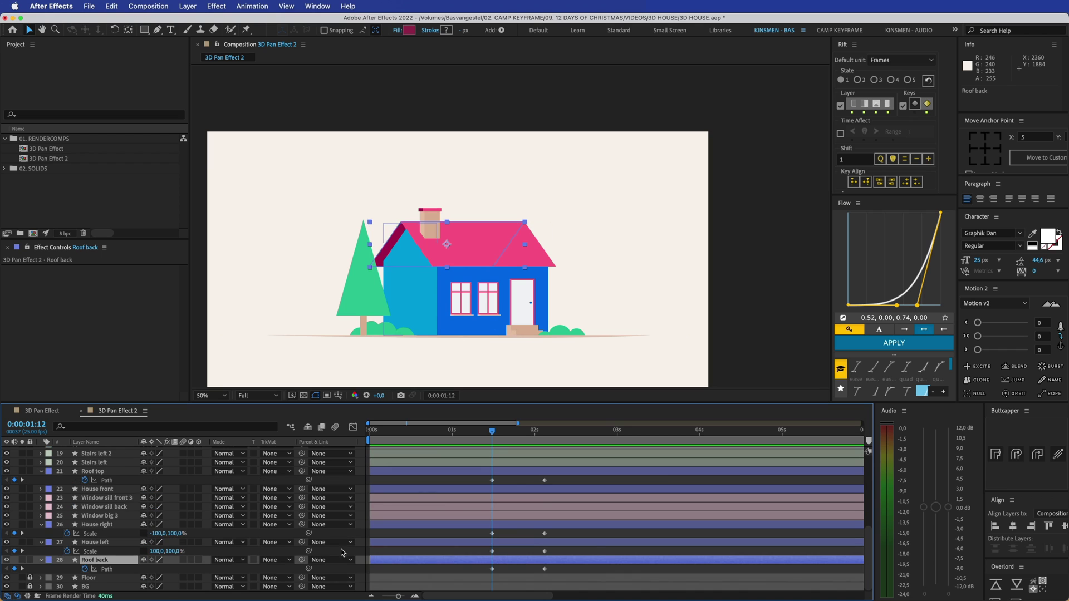
{"action": "left_click", "coordinate": [501, 532]}
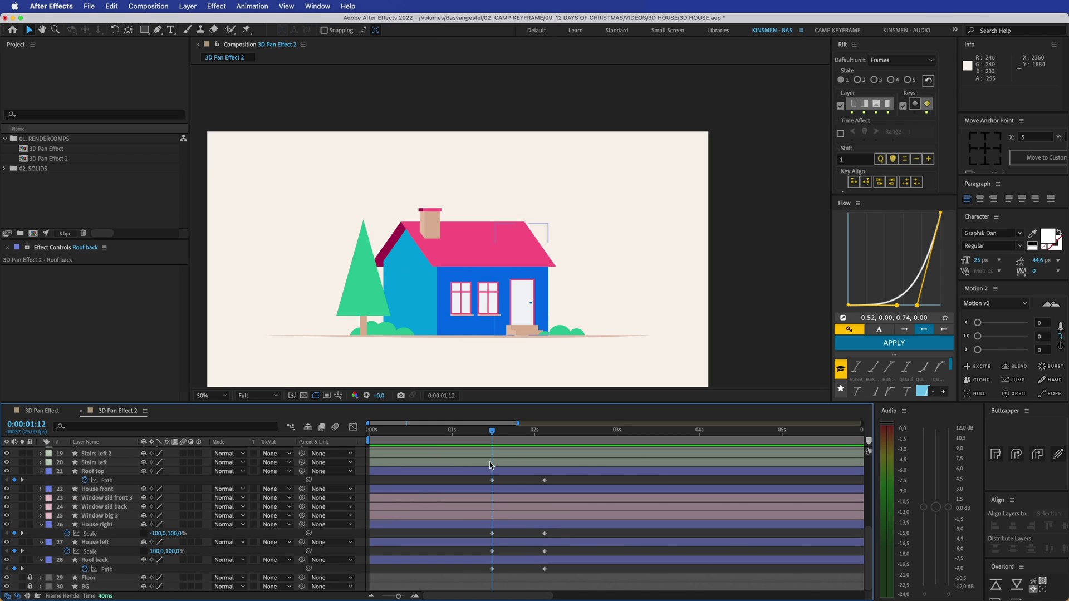
Add Position keyframes at 0:00:01:12 to the Tree, Bush big and Bush small layers
{"action": "left_click", "coordinate": [368, 303]}
{"action": "left_click", "coordinate": [406, 337], "text": "shift"}
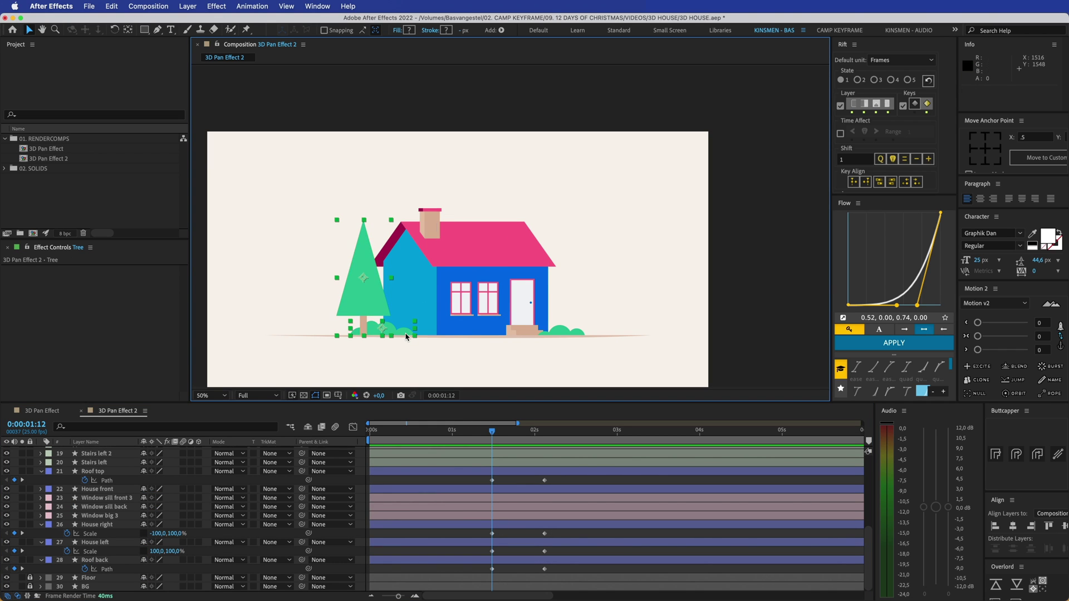
{"action": "left_click", "coordinate": [575, 329], "text": "shift"}
{"action": "scroll", "coordinate": [493, 478], "scroll_direction": "up", "scroll_amount": 10}
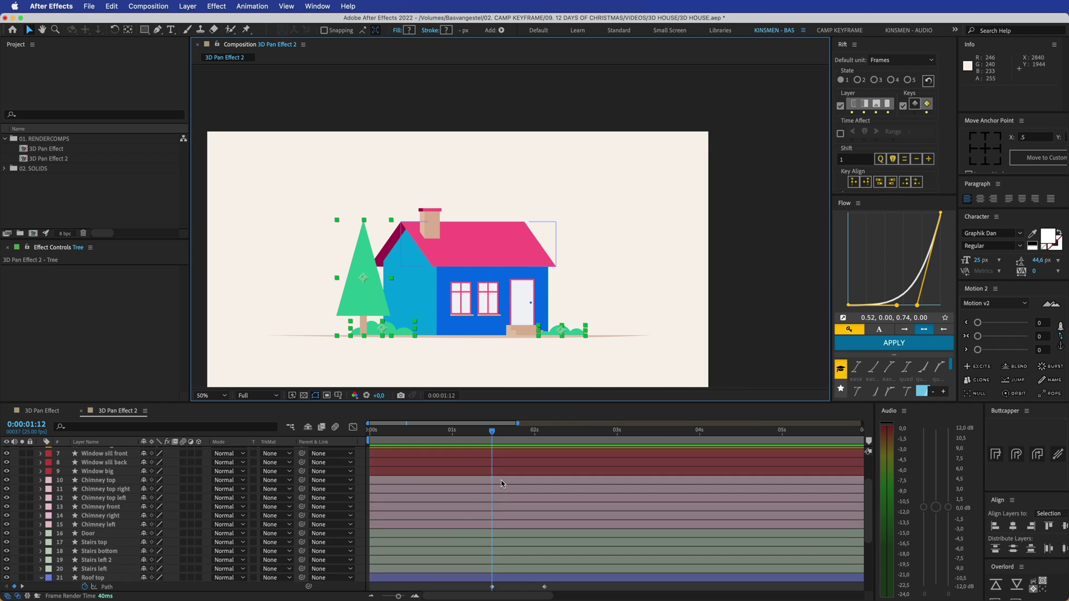
{"action": "key", "text": "p"}
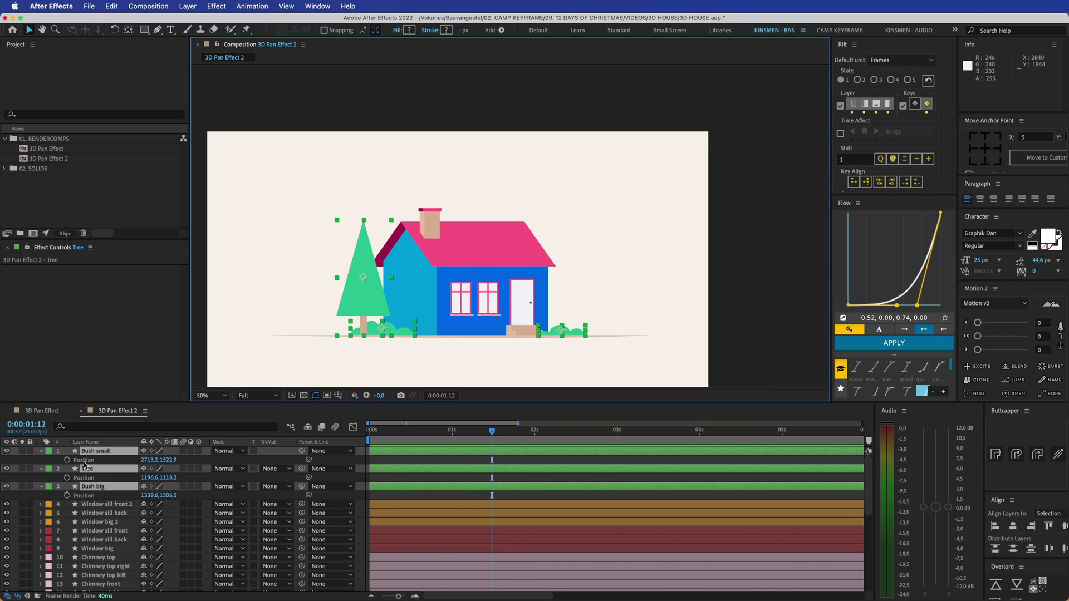
{"action": "scroll", "coordinate": [532, 508], "scroll_direction": "down", "scroll_amount": 10}
At 0:00:02:03, move Bush small right to X 2761,2, Bush big to X 1603,6 and Tree to X 1532,6
{"action": "key", "text": "k"}
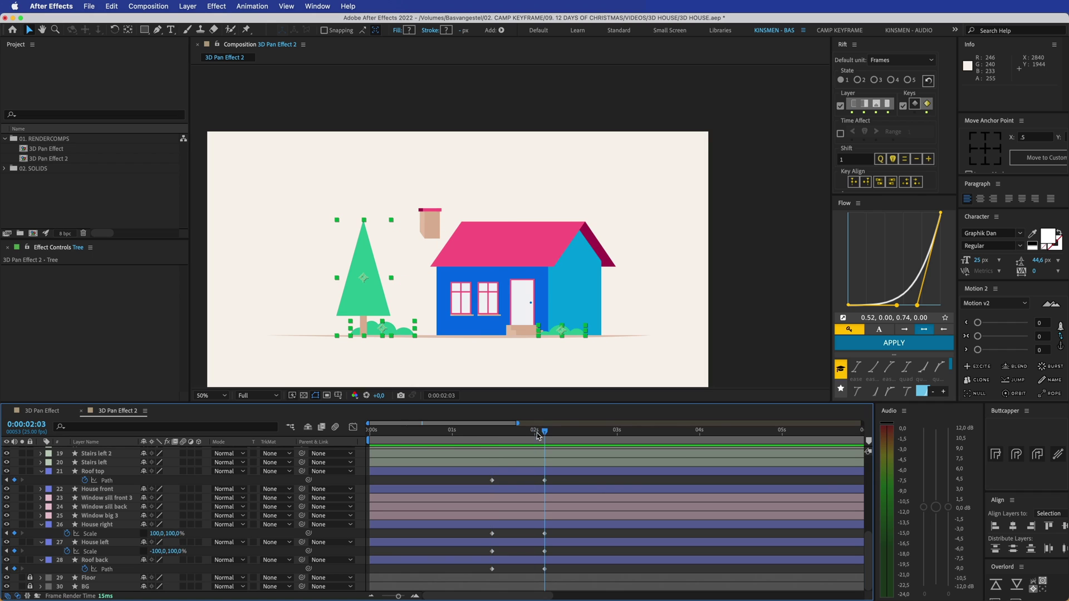
{"action": "scroll", "coordinate": [514, 488], "scroll_direction": "up", "scroll_amount": 10}
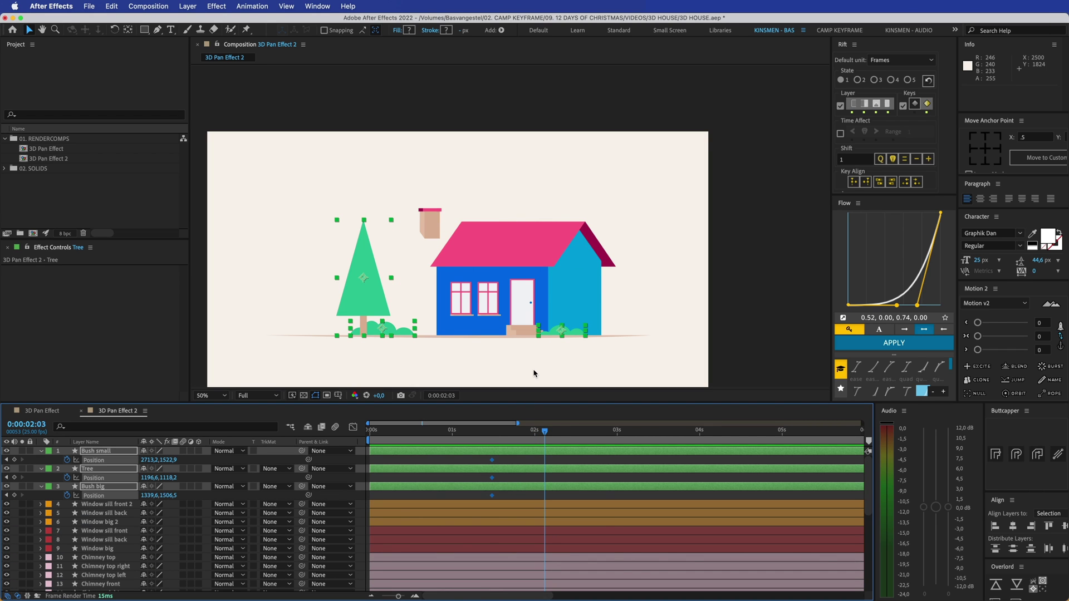
{"action": "left_click_drag", "start_coordinate": [533, 370], "coordinate": [529, 352]}
{"action": "left_click", "coordinate": [567, 331]}
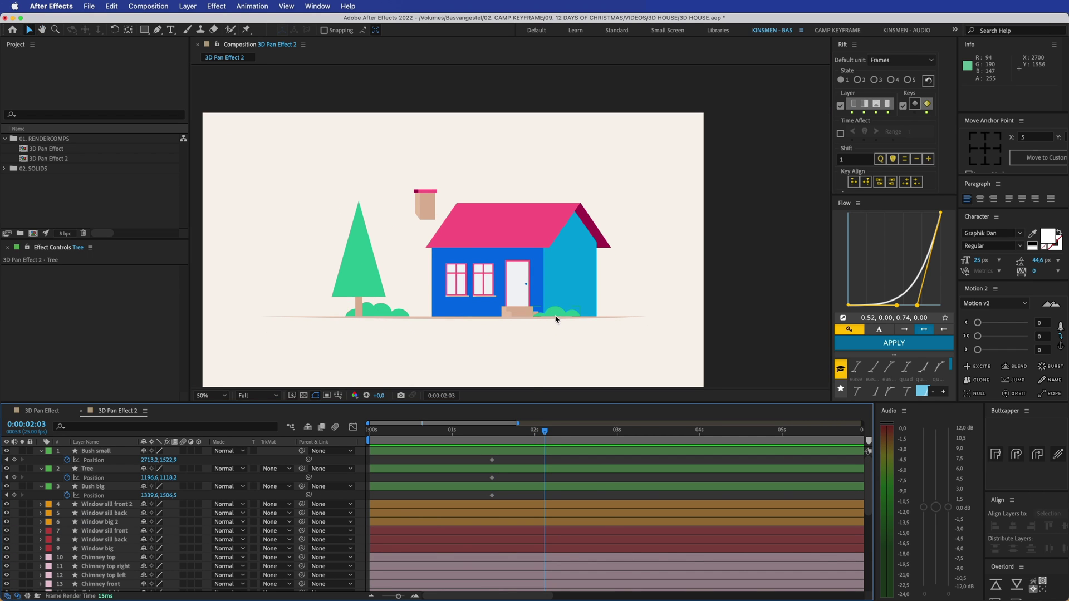
{"action": "left_click_drag", "start_coordinate": [557, 314], "coordinate": [562, 313]}
{"action": "left_click_drag", "start_coordinate": [404, 312], "coordinate": [440, 311]}
{"action": "left_click_drag", "start_coordinate": [369, 291], "coordinate": [413, 290]}
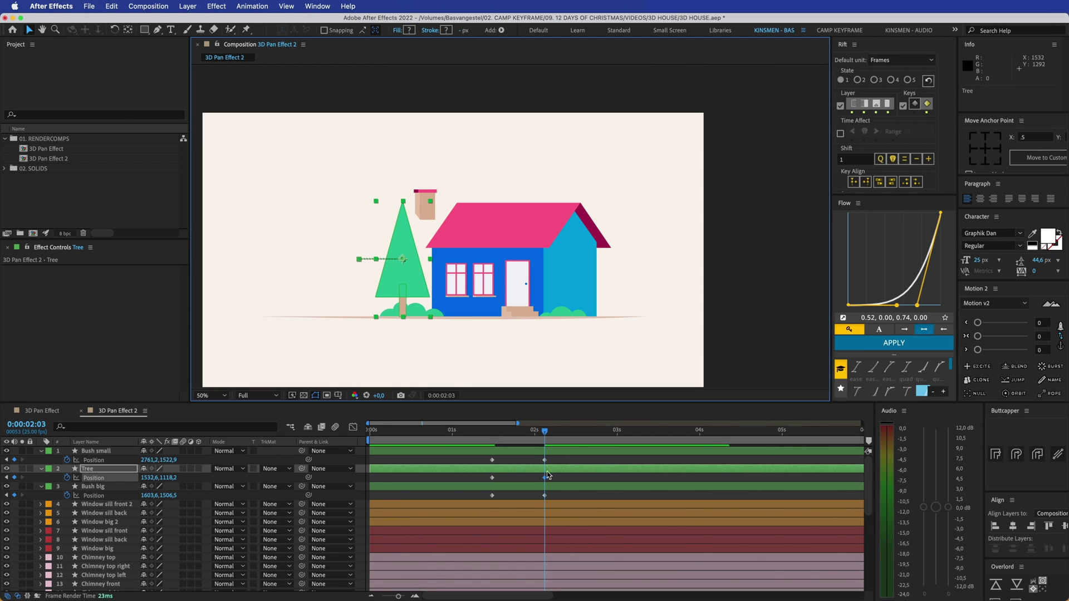
Preview the pan with the moving tree and bushes, and select the Chimney front layer at 0:00:01:12
{"action": "mouse_move", "coordinate": [544, 432]}
{"action": "left_mouse_down"}
{"action": "mouse_move", "coordinate": [491, 434]}
{"action": "mouse_move", "coordinate": [545, 433]}
{"action": "mouse_move", "coordinate": [530, 437]}
{"action": "left_mouse_up"}
{"action": "key", "text": "space"}
{"action": "key", "text": "space"}
{"action": "left_click", "coordinate": [401, 278]}
{"action": "key", "text": "space"}
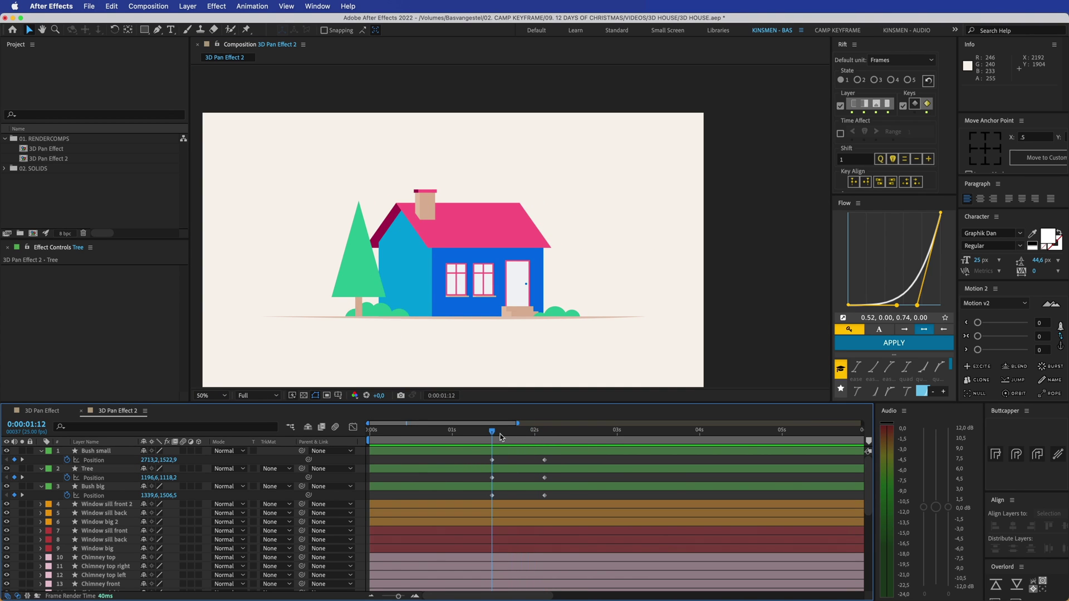
{"action": "key", "text": "space"}
{"action": "left_click", "coordinate": [433, 205]}
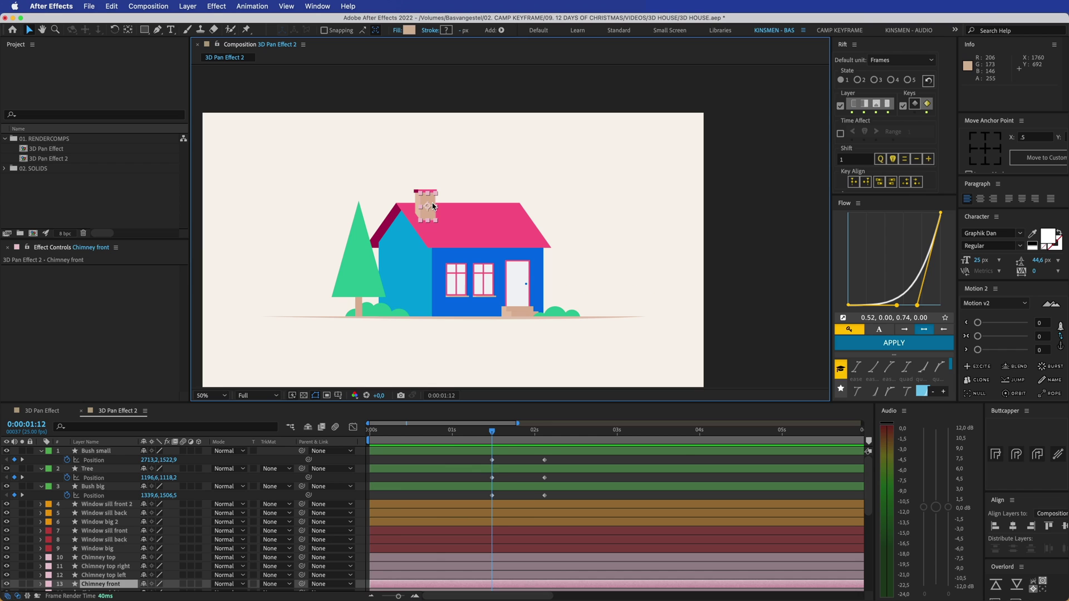
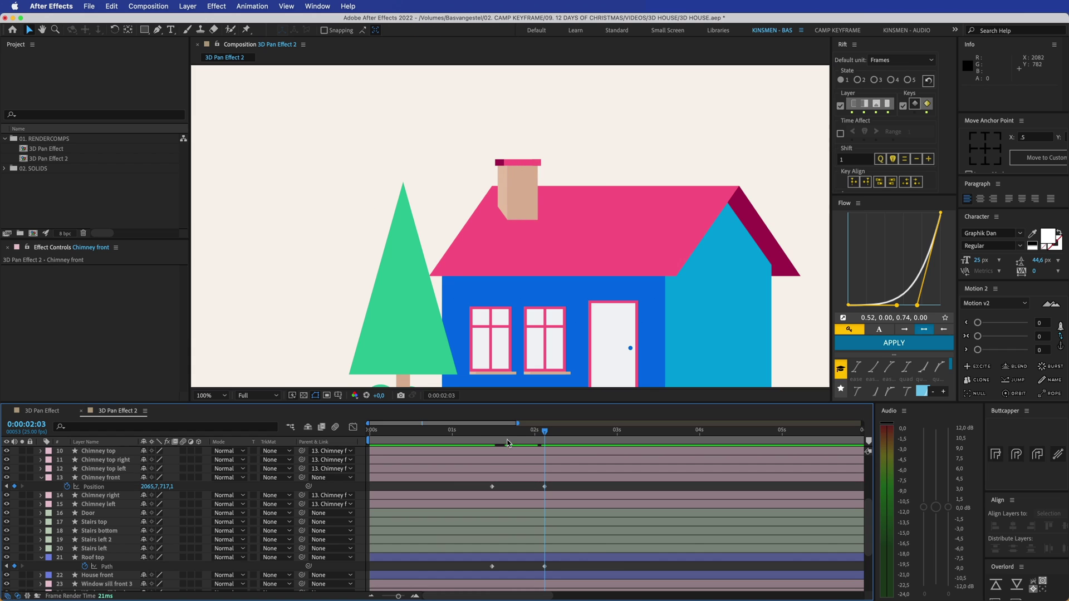
Add a Path keyframe to the Chimney left layer at 0:00:01:12
{"action": "key", "text": "space"}
{"action": "left_click_drag", "start_coordinate": [411, 195], "coordinate": [435, 232]}
{"action": "key", "text": "v"}
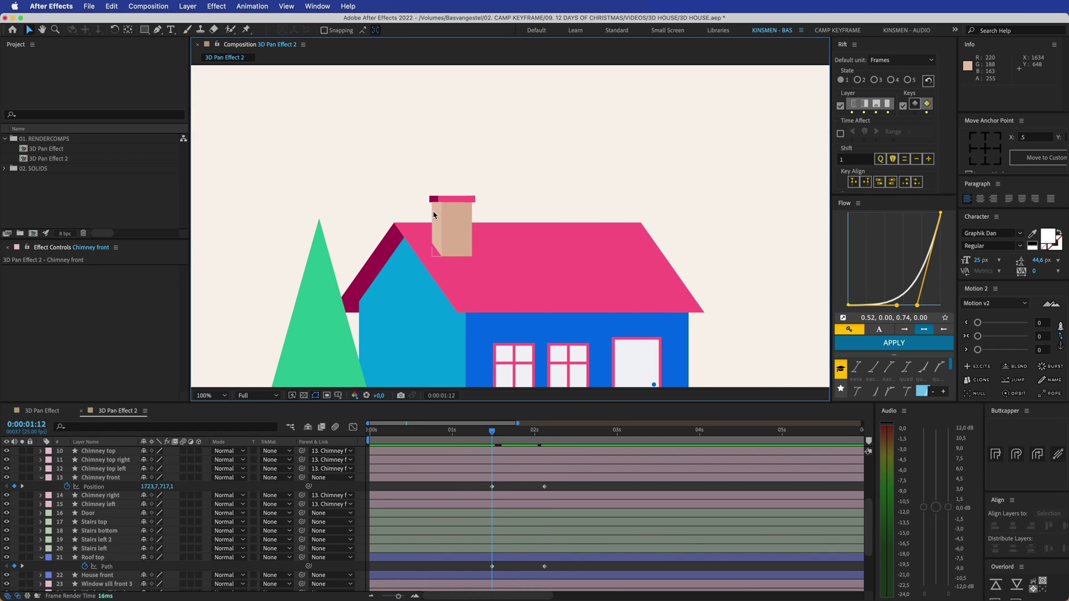
{"action": "left_click", "coordinate": [436, 215]}
{"action": "key", "text": "period"}
{"action": "key", "text": "period"}
{"action": "left_click_drag", "start_coordinate": [257, 248], "coordinate": [382, 238]}
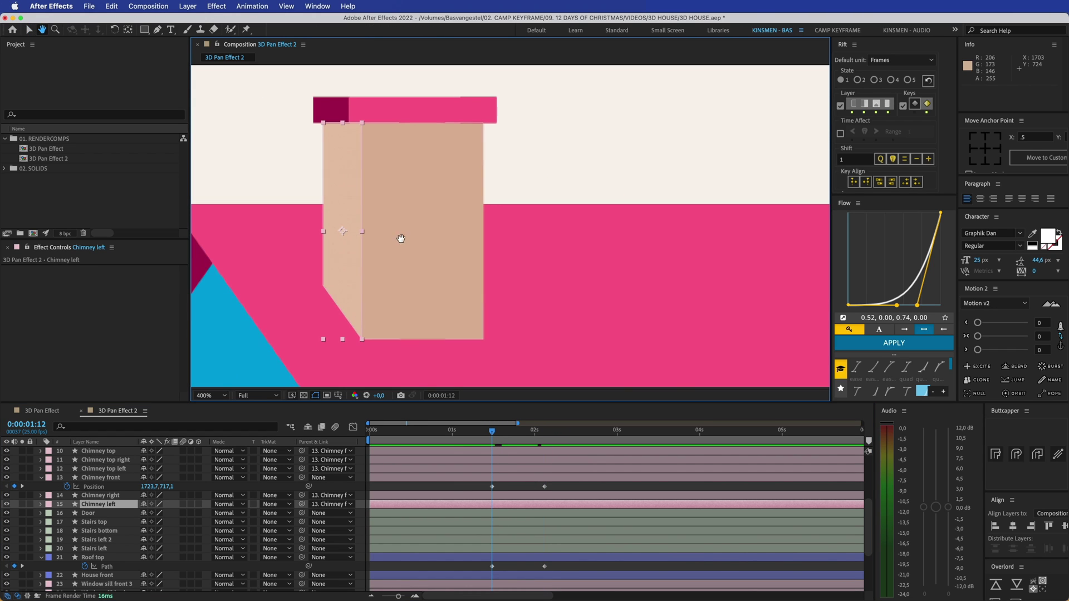
{"action": "left_click", "coordinate": [40, 504]}
{"action": "left_click", "coordinate": [50, 514]}
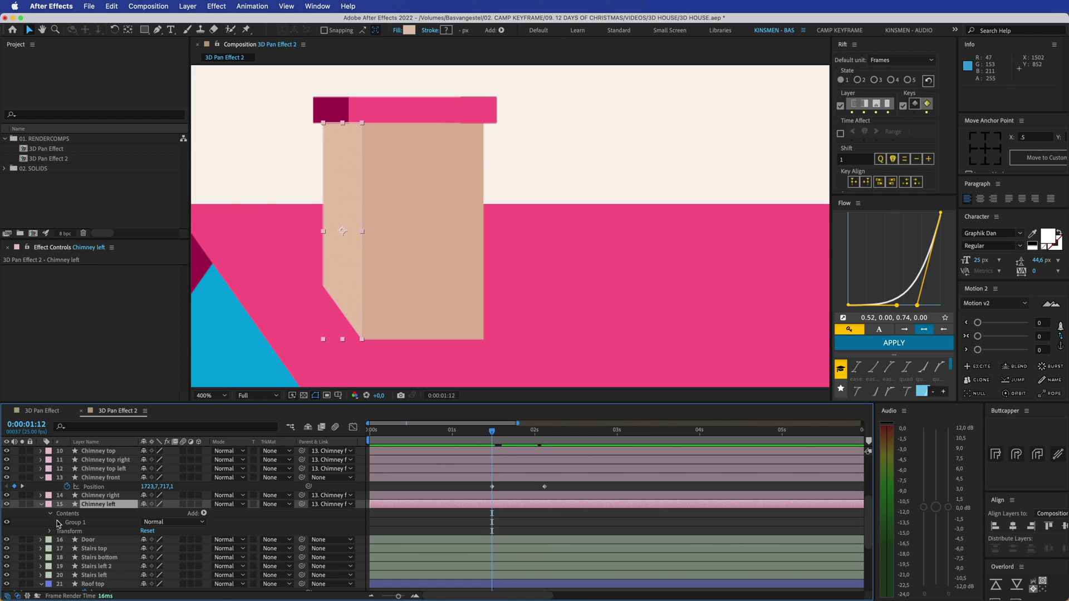
{"action": "left_click", "coordinate": [58, 522]}
{"action": "left_click", "coordinate": [68, 532]}
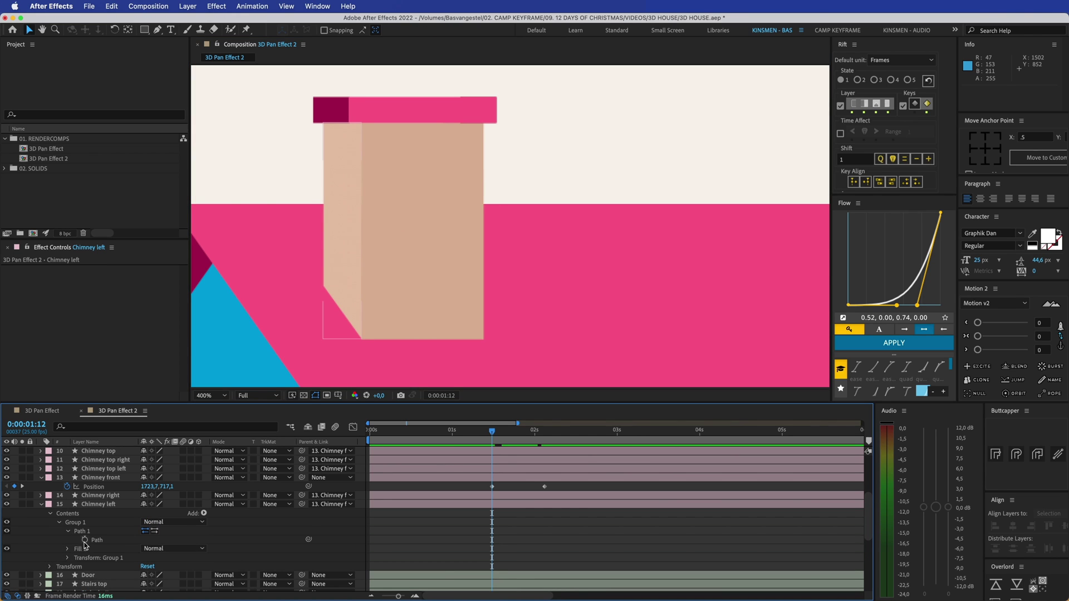
{"action": "left_click", "coordinate": [85, 539]}
At 0:00:02:03, move the outer vertices of the Chimney left path right so the face is mirrored and hidden behind the chimney front
{"action": "key", "text": "k"}
{"action": "left_click_drag", "start_coordinate": [709, 282], "coordinate": [594, 270]}
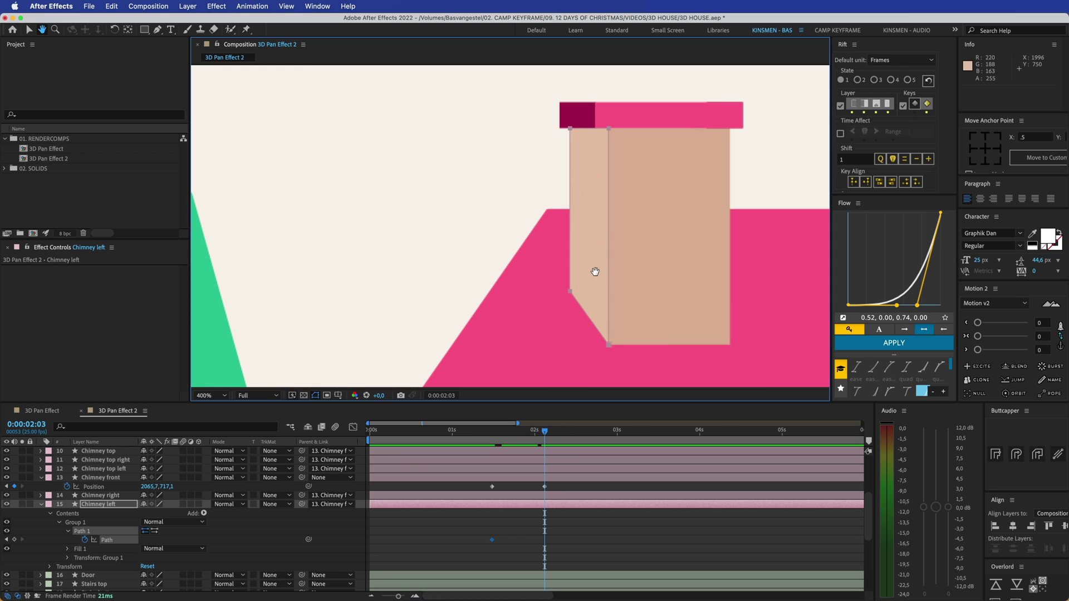
{"action": "left_click_drag", "start_coordinate": [540, 113], "coordinate": [609, 293]}
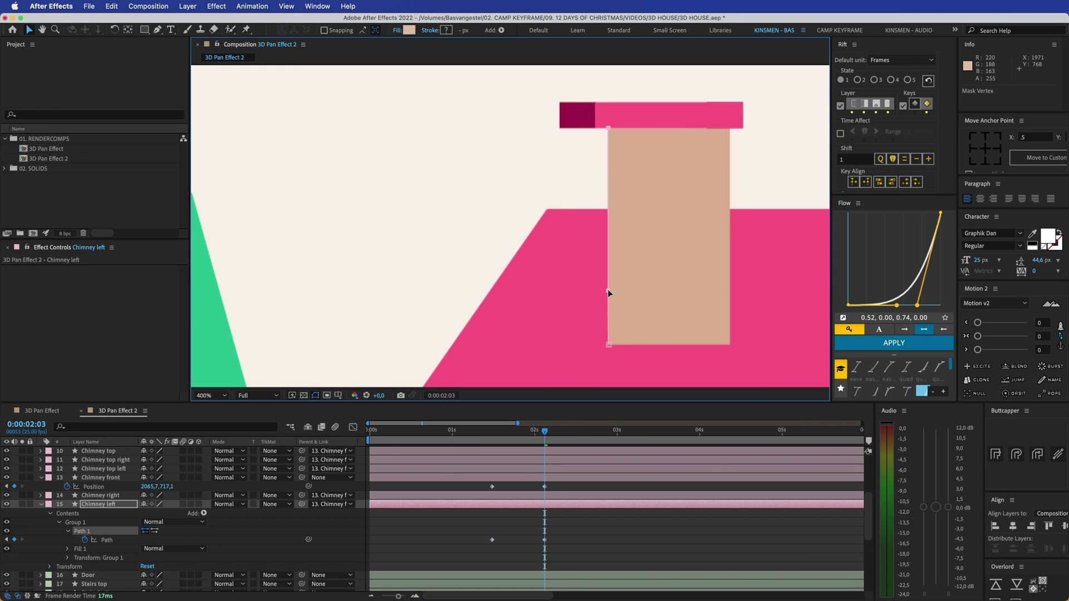
{"action": "key", "text": "super+z"}
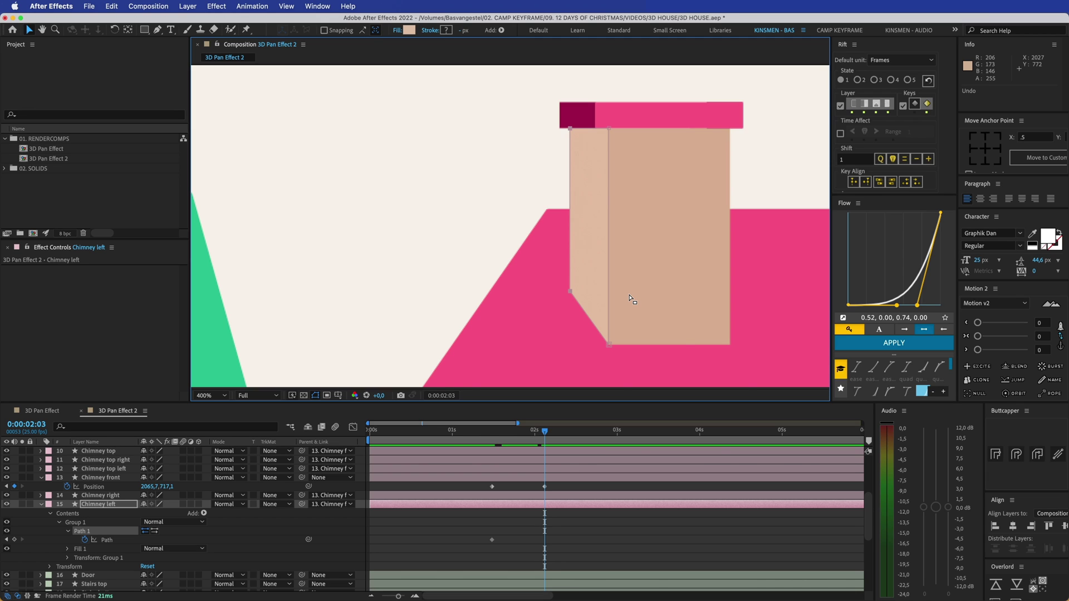
{"action": "left_click_drag", "start_coordinate": [630, 296], "coordinate": [610, 302]}
{"action": "key", "text": "shift+Right"}
{"action": "key", "text": "shift+Right"}
{"action": "key", "text": "shift+Right"}
{"action": "key", "text": "shift+Right"}
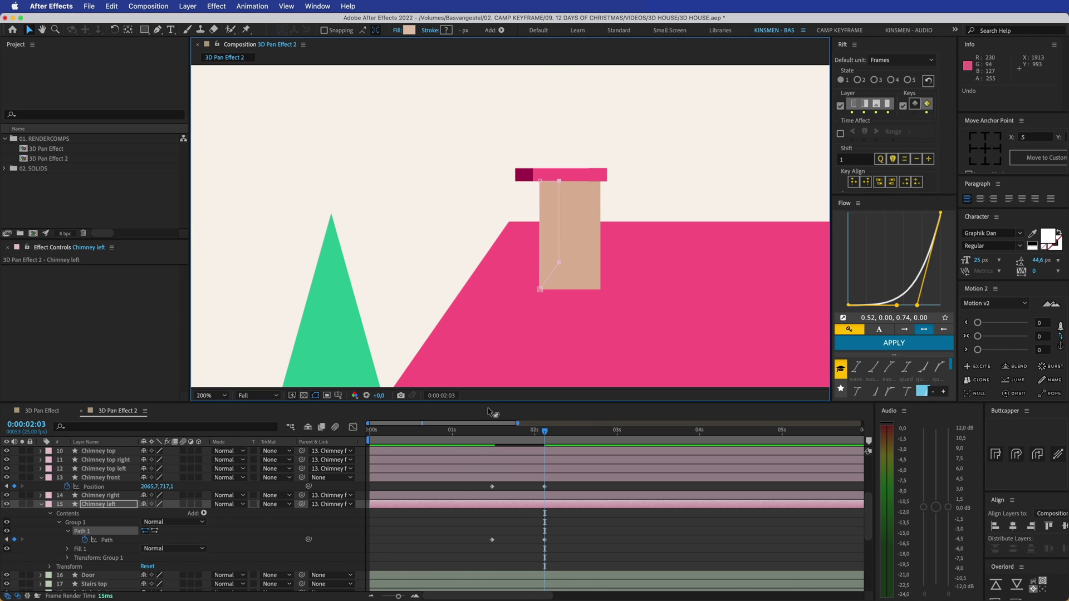
{"action": "left_click", "coordinate": [555, 530]}
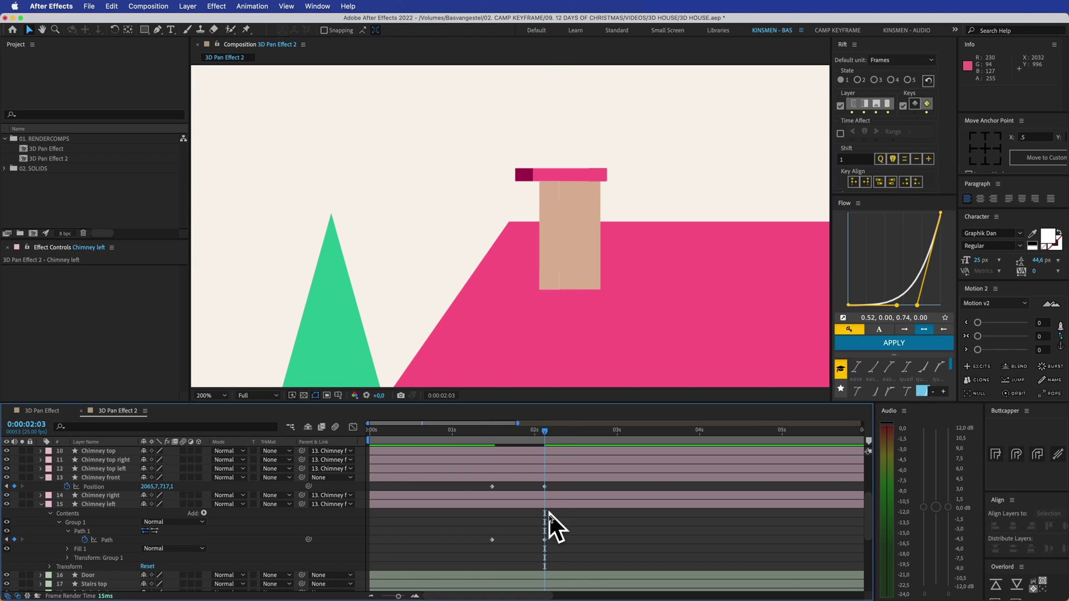
Add a Path keyframe to the Chimney right layer at 0:00:01:12
{"action": "key", "text": "j"}
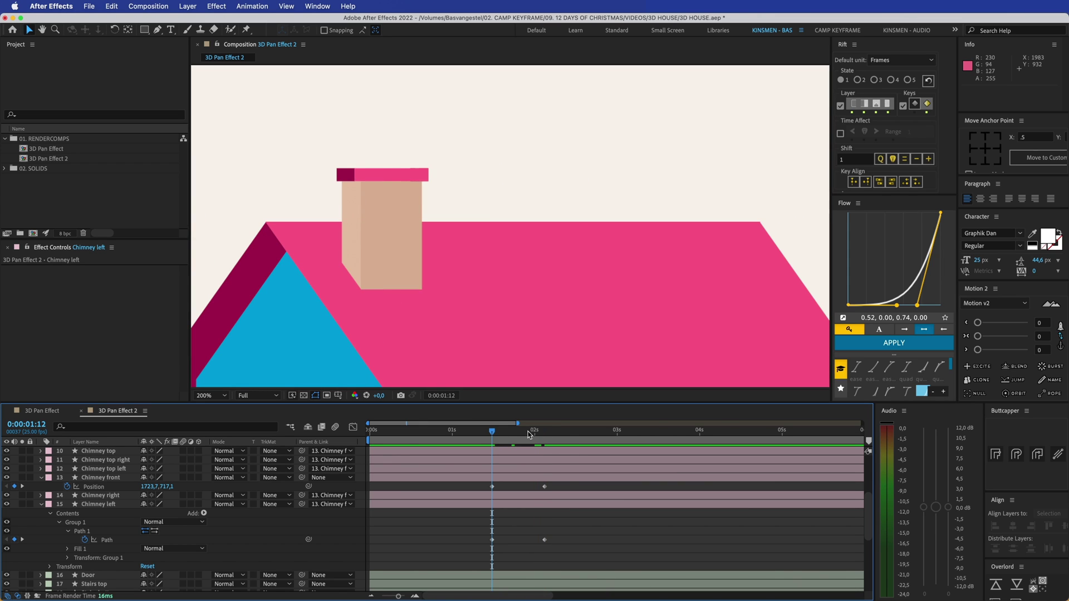
{"action": "mouse_move", "coordinate": [496, 432]}
{"action": "left_mouse_down"}
{"action": "mouse_move", "coordinate": [529, 436]}
{"action": "mouse_move", "coordinate": [491, 435]}
{"action": "left_mouse_up"}
{"action": "left_click", "coordinate": [114, 496]}
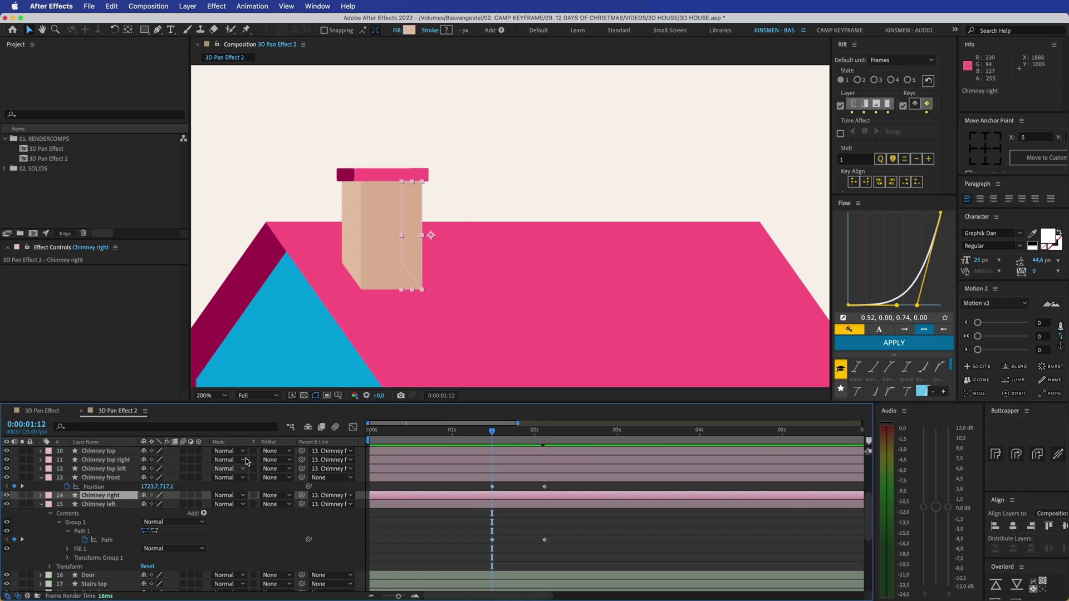
{"action": "left_click", "coordinate": [42, 496]}
{"action": "left_click", "coordinate": [56, 513]}
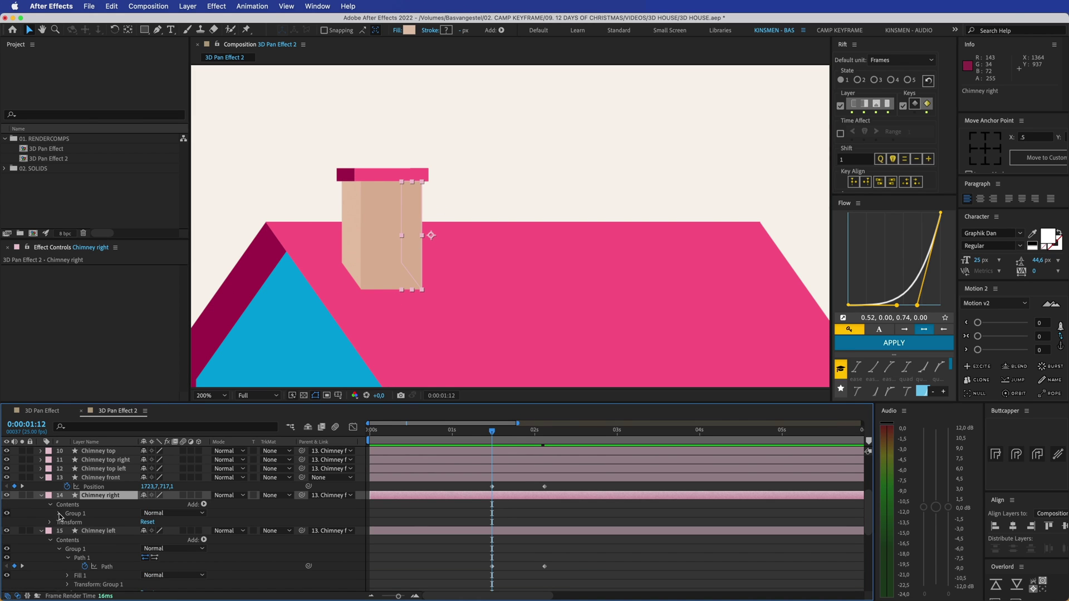
{"action": "left_click", "coordinate": [59, 513]}
{"action": "left_click", "coordinate": [68, 523]}
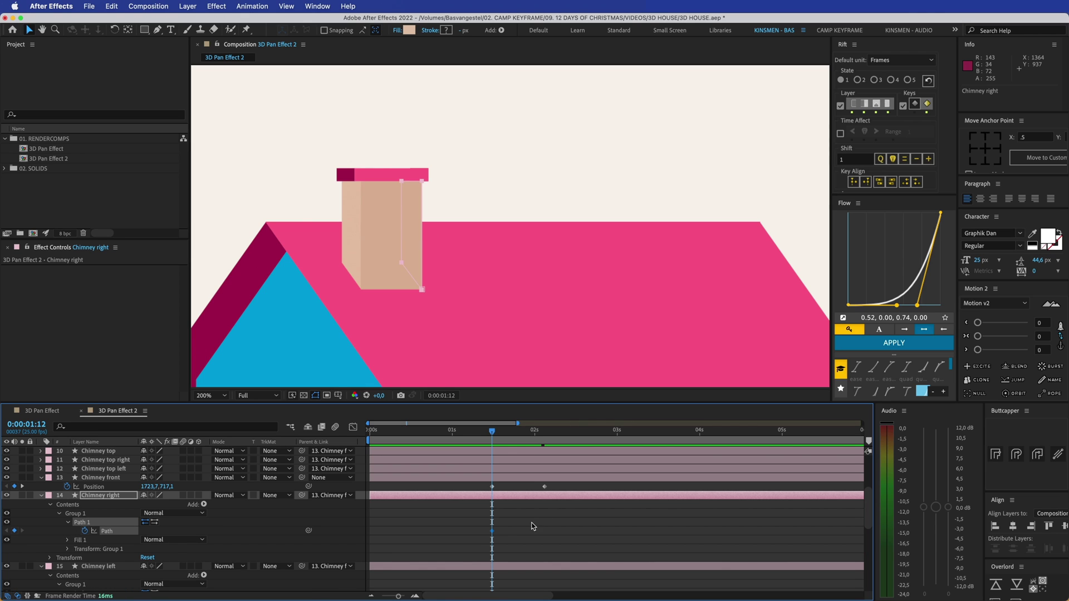
At 0:00:02:03, move the inner vertices of the Chimney right path outward so the side face extends right of the chimney front
{"action": "left_click_drag", "start_coordinate": [520, 444], "coordinate": [545, 444]}
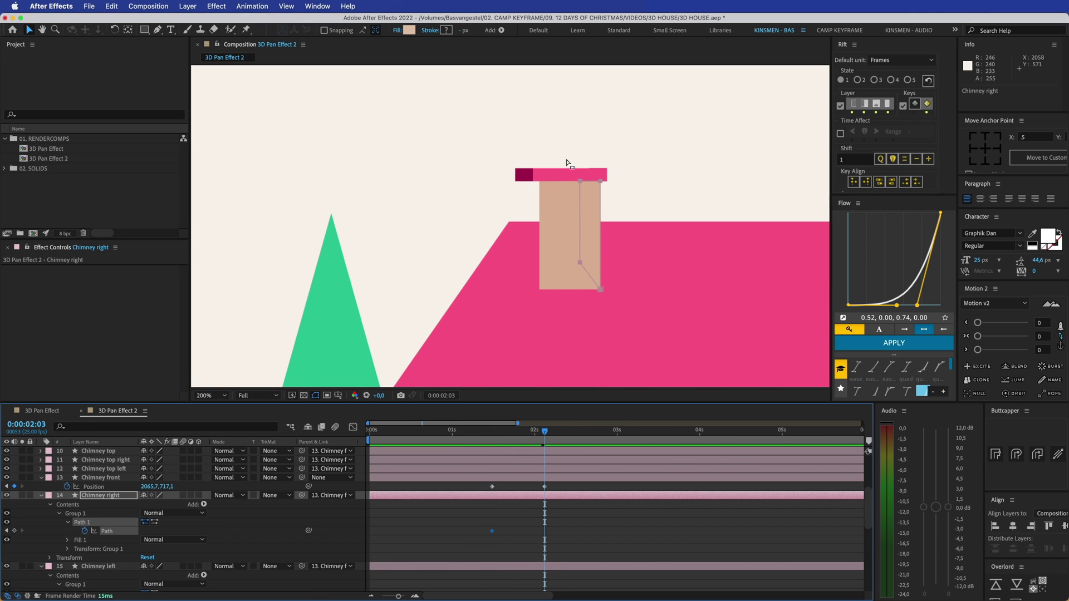
{"action": "left_click_drag", "start_coordinate": [580, 265], "coordinate": [621, 266]}
{"action": "key", "text": "super+z"}
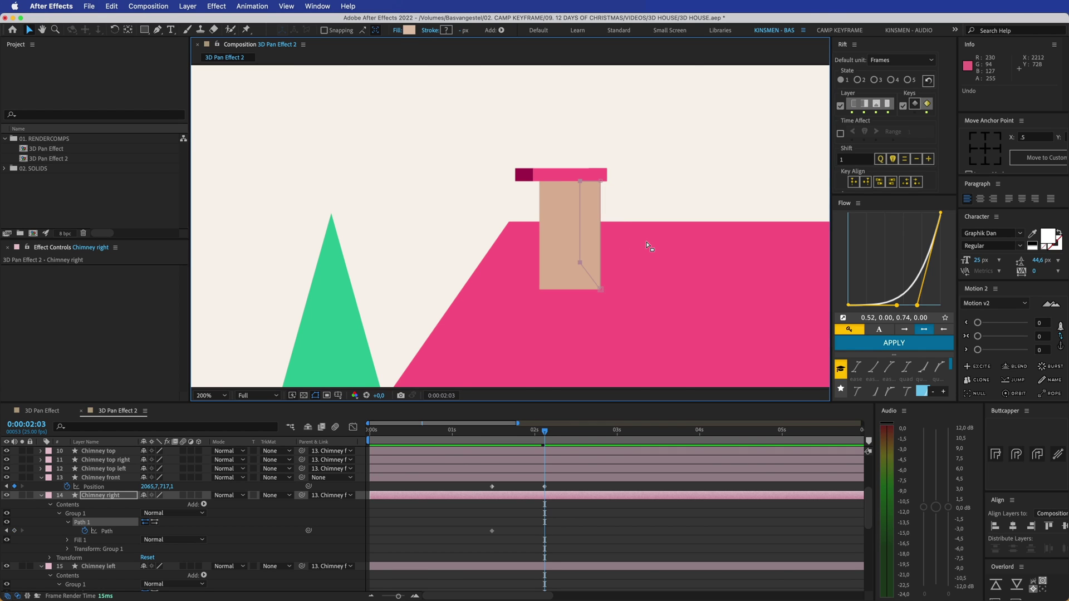
{"action": "key", "text": "shift+Right"}
{"action": "key", "text": "shift+Right"}
{"action": "key", "text": "shift+Right"}
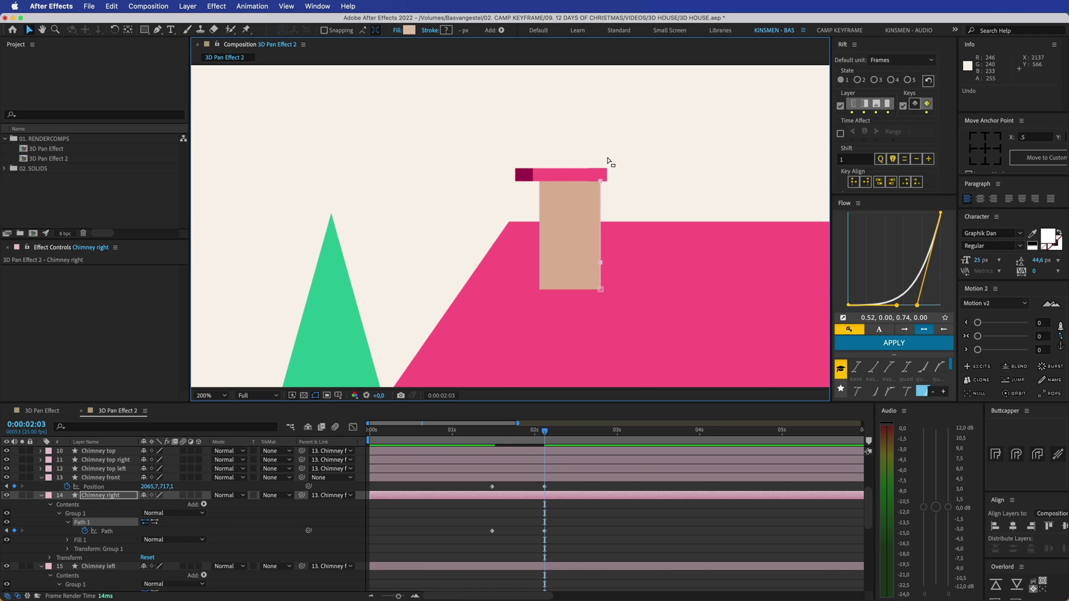
{"action": "key", "text": "Right"}
{"action": "key", "text": "Right"}
{"action": "key", "text": "Right"}
{"action": "key", "text": "Right"}
{"action": "key", "text": "Right"}
{"action": "key", "text": "Right"}
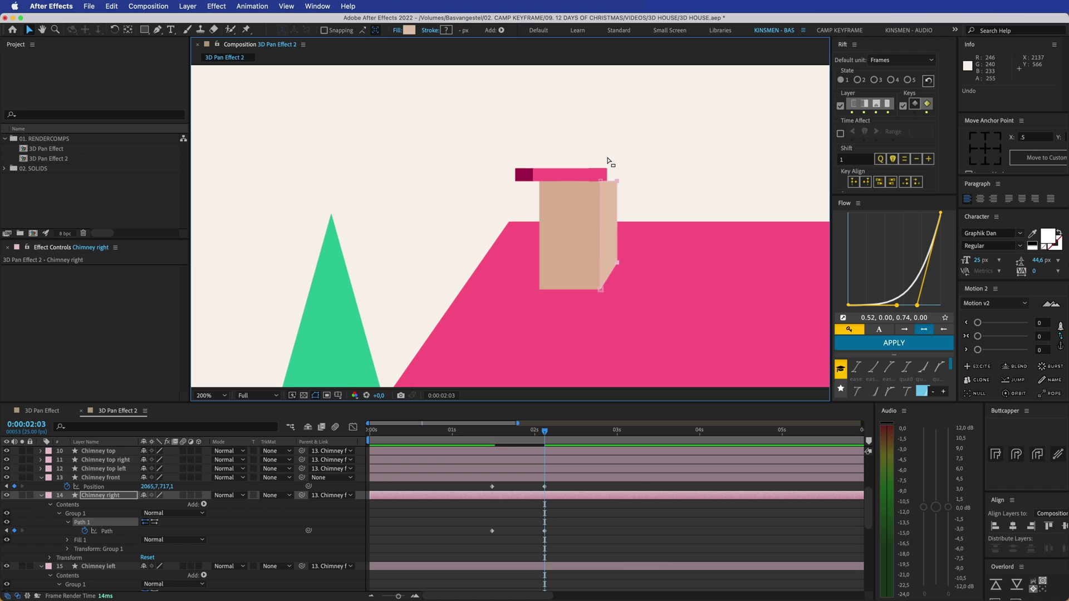
{"action": "key", "text": "Right"}
{"action": "key", "text": "Right"}
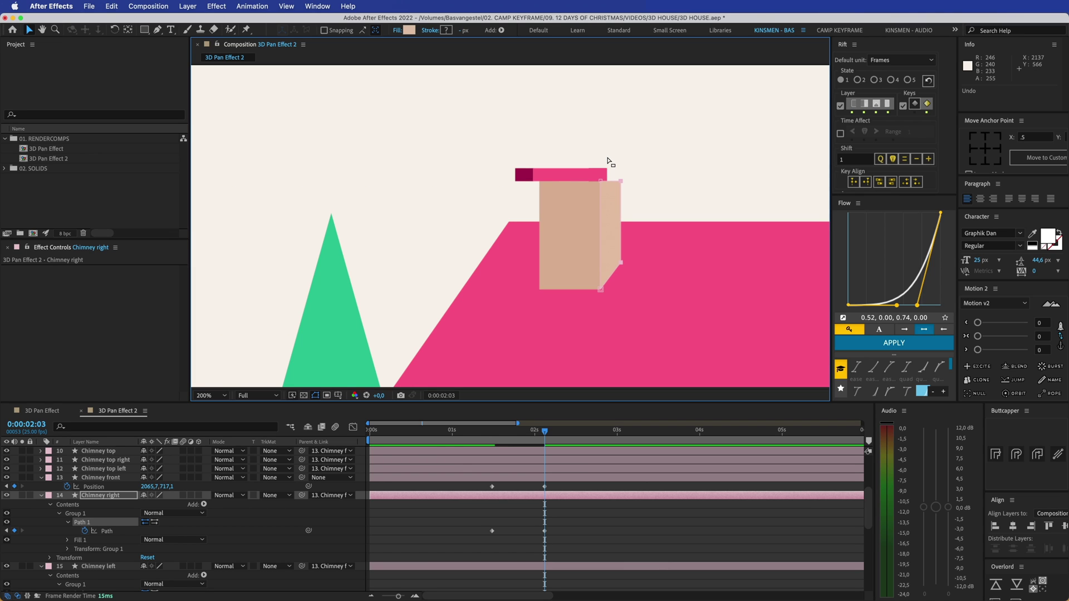
{"action": "left_click", "coordinate": [589, 567]}
{"action": "left_click", "coordinate": [584, 531]}
Return to 0:00:01:12 and select the dark side face of the chimney cap
{"action": "left_click_drag", "start_coordinate": [545, 438], "coordinate": [488, 441]}
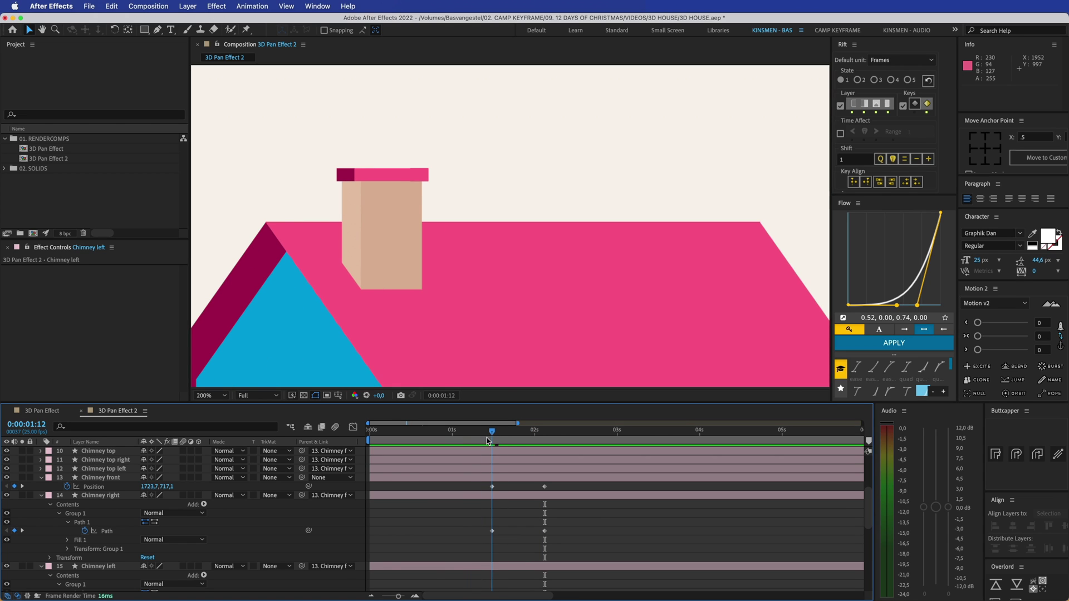
{"action": "left_click", "coordinate": [342, 174]}
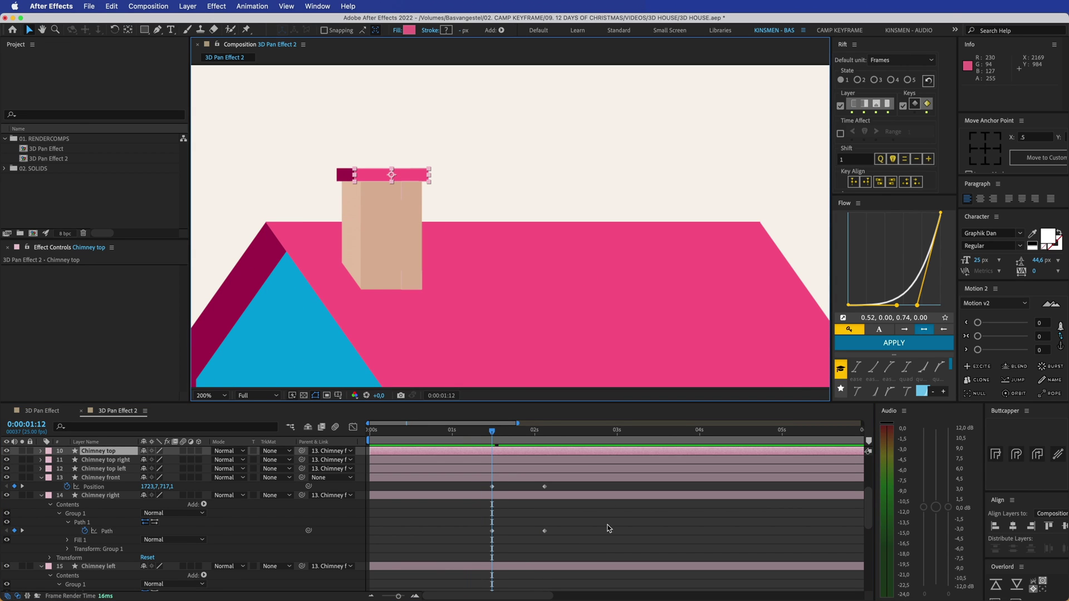
{"action": "left_click", "coordinate": [342, 176]}
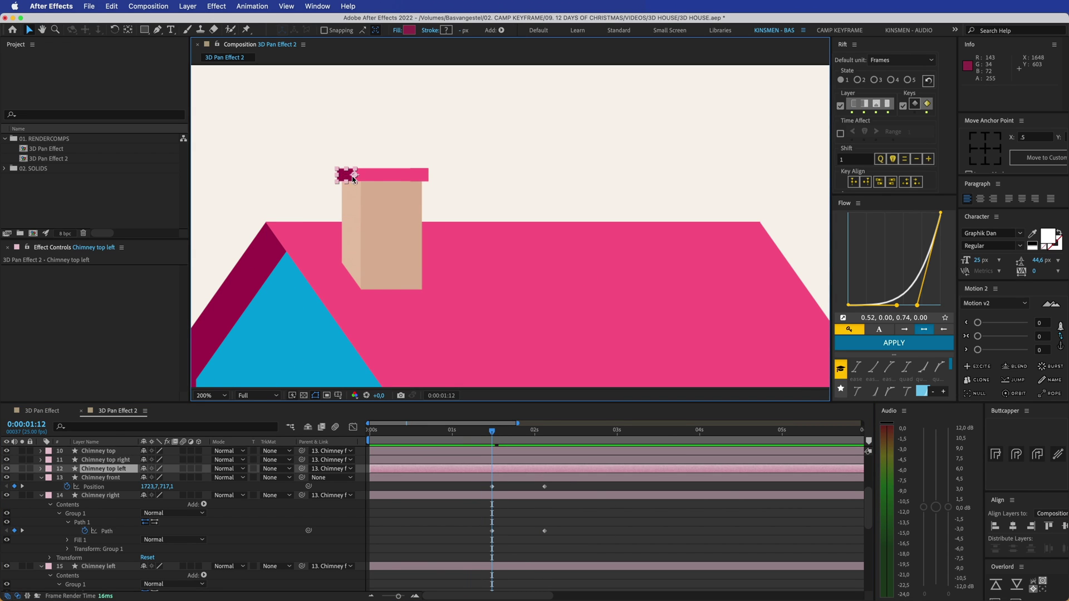
{"action": "left_click", "coordinate": [418, 176]}
{"action": "key", "text": "shift+Down"}
{"action": "key", "text": "shift+Down"}
{"action": "key", "text": "super+z"}
{"action": "key", "text": "super+z"}
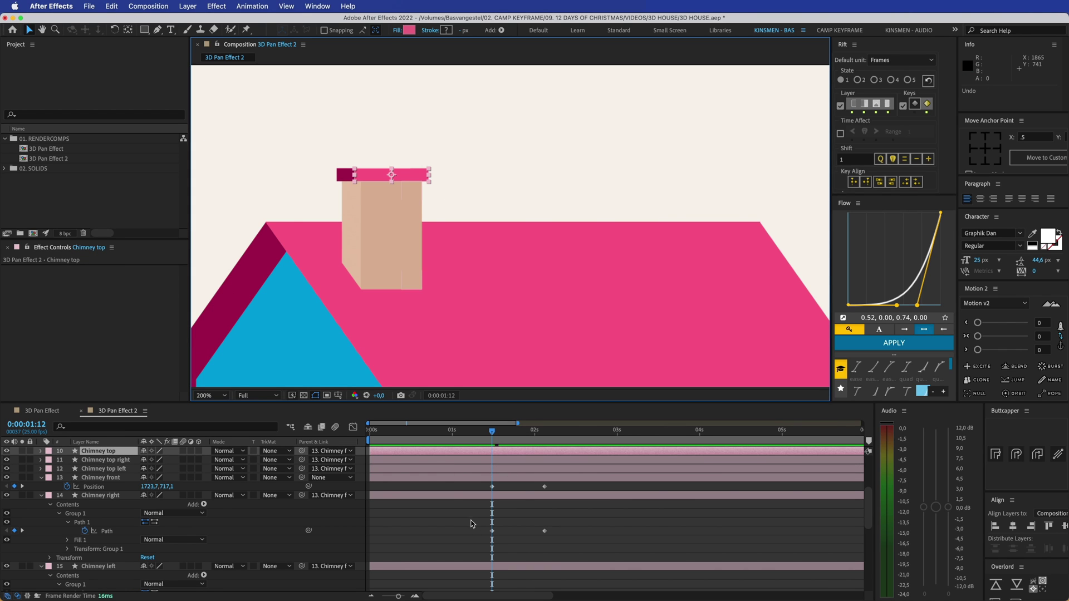
Delete the Chimney top right layer
{"action": "left_click", "coordinate": [124, 462]}
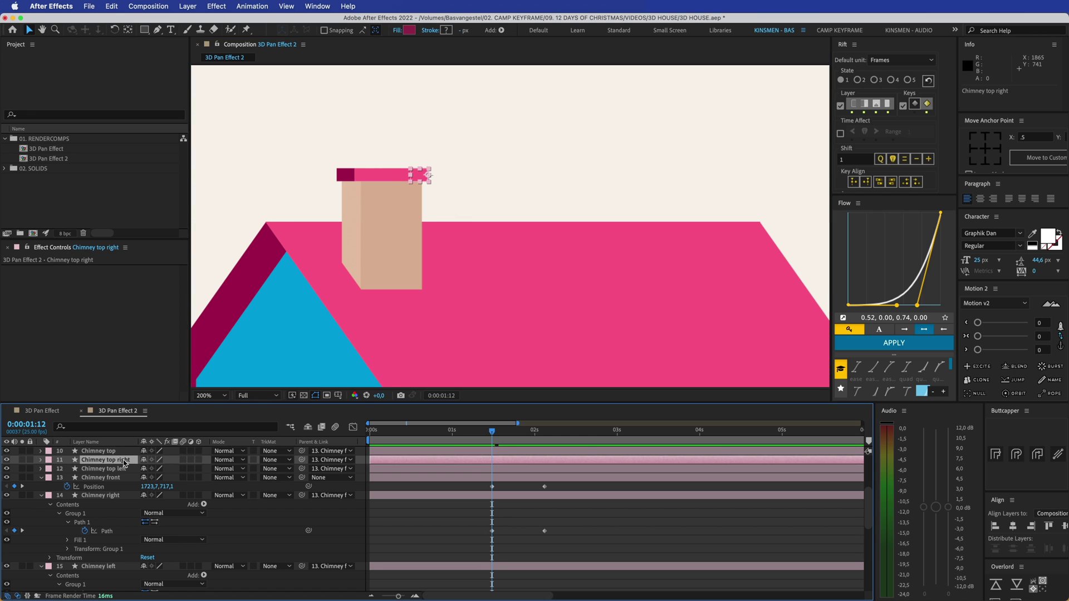
{"action": "key", "text": "Delete"}
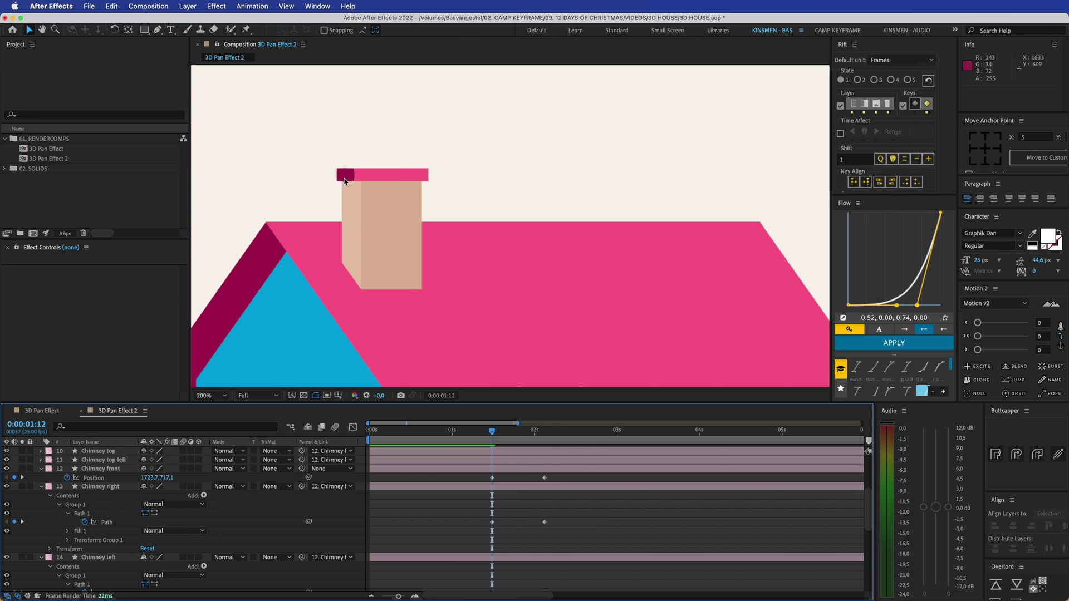
Convert the Chimney top left layer's Rectangle Path 1 to a Bezier path
{"action": "left_click", "coordinate": [343, 176]}
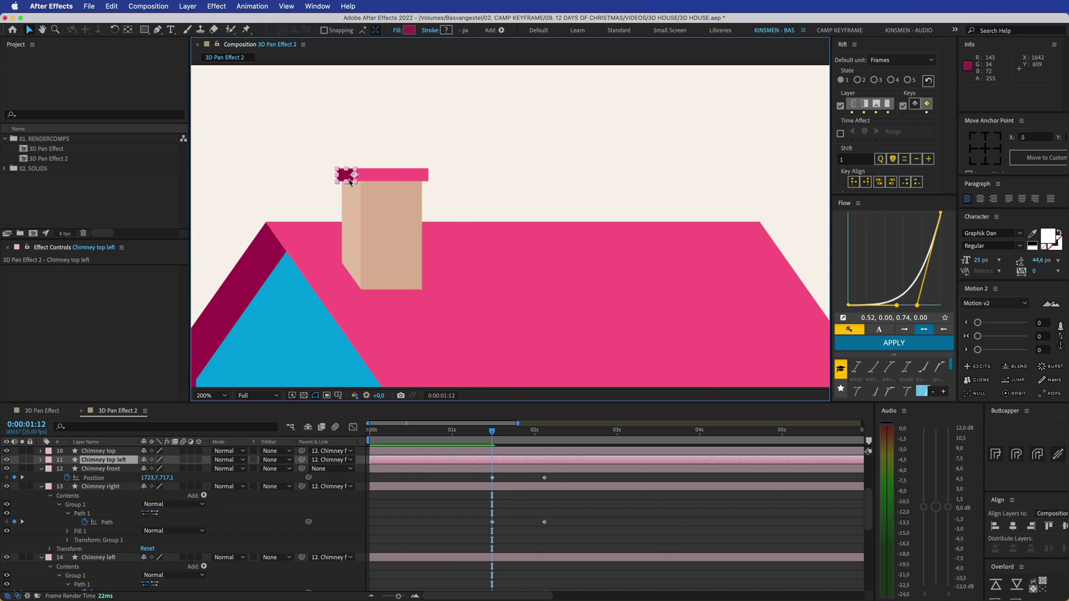
{"action": "left_click", "coordinate": [40, 460]}
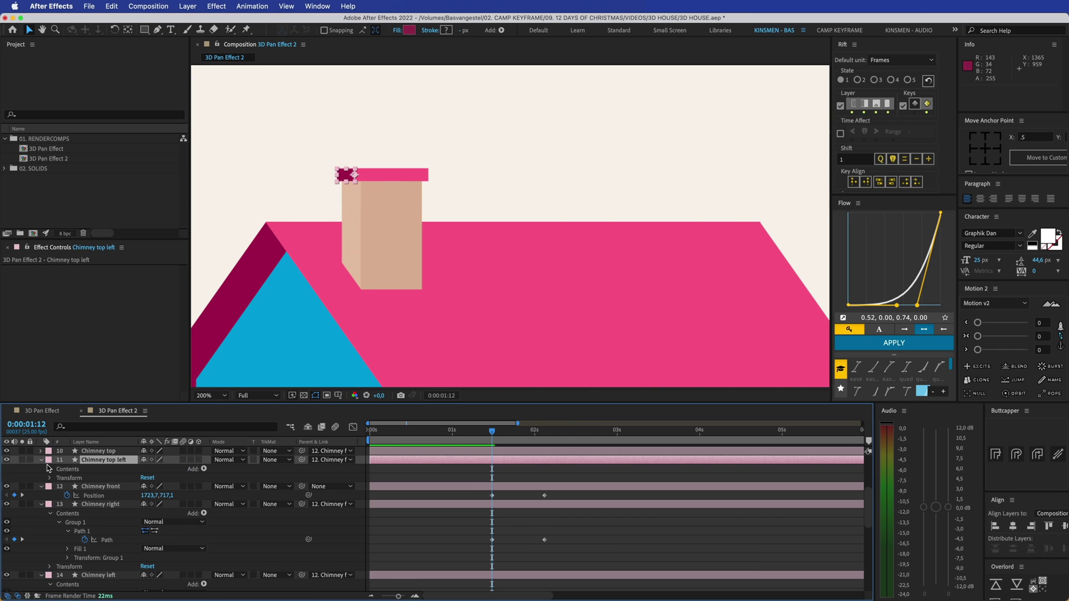
{"action": "left_click", "coordinate": [50, 471]}
{"action": "left_click", "coordinate": [59, 478]}
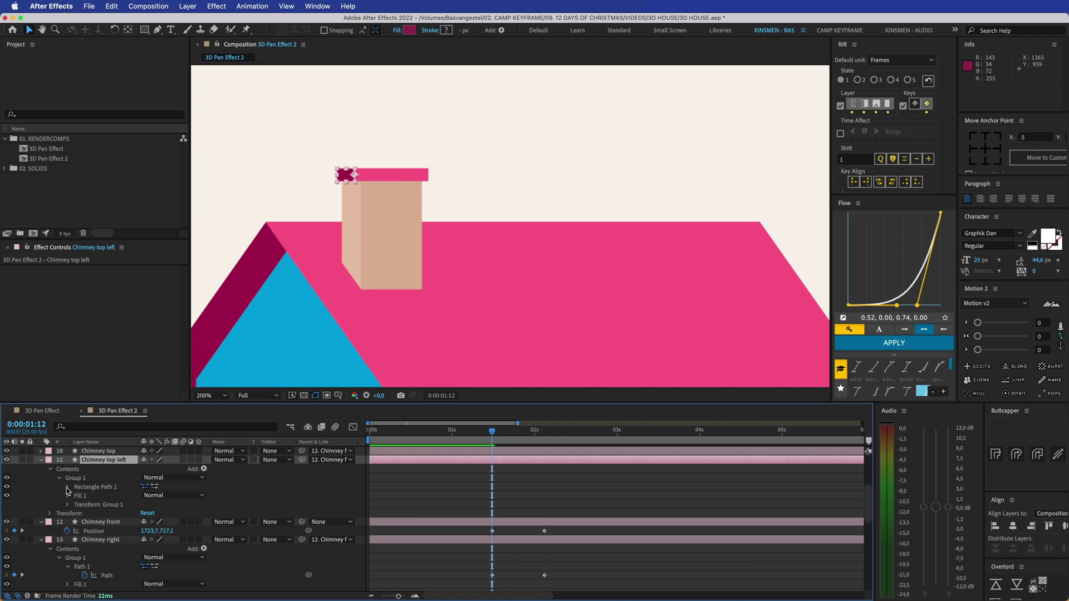
{"action": "left_click", "coordinate": [68, 488]}
{"action": "right_click", "coordinate": [92, 488]}
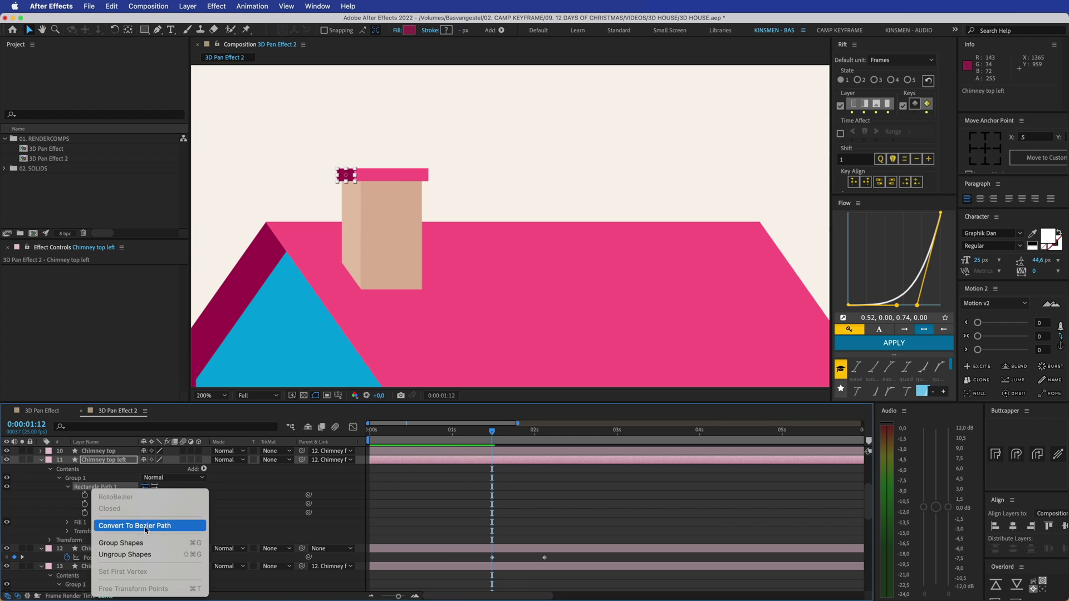
{"action": "left_click", "coordinate": [143, 526]}
Move the inner vertices of the Chimney top left path right to the far edge of the Chimney top shape
{"action": "scroll", "coordinate": [408, 173], "scroll_direction": "up", "scroll_amount": 2}
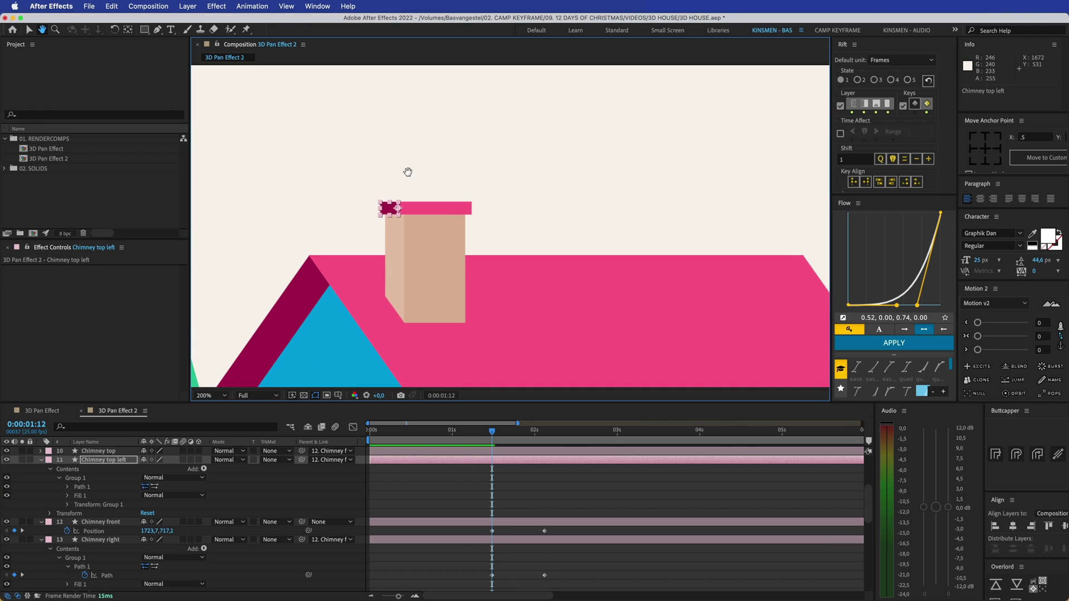
{"action": "double_click", "coordinate": [278, 185]}
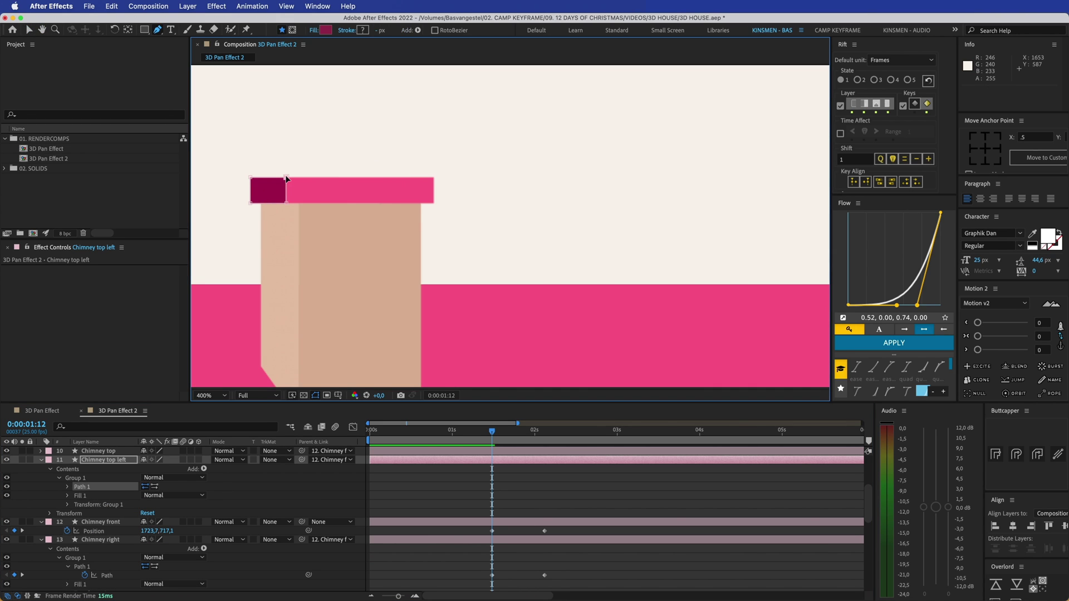
{"action": "left_click_drag", "start_coordinate": [287, 206], "coordinate": [431, 208]}
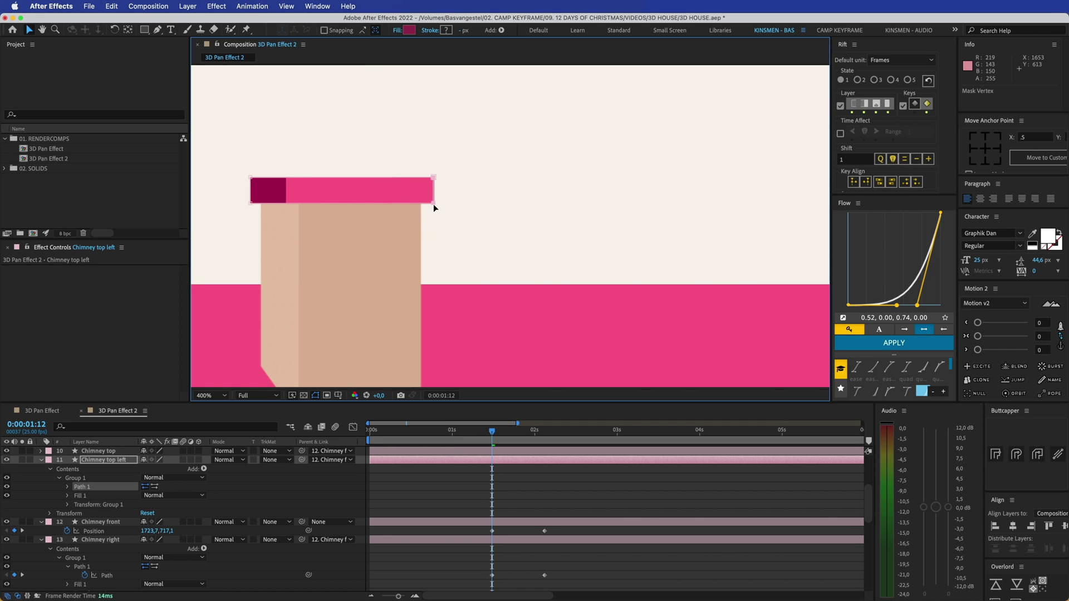
{"action": "left_click", "coordinate": [476, 491]}
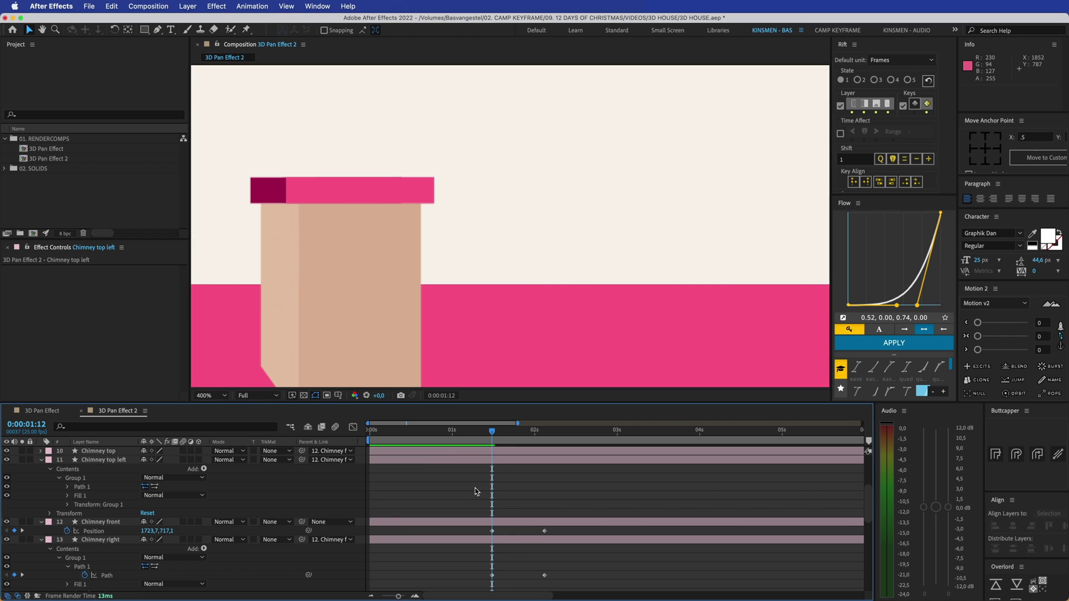
{"action": "left_click", "coordinate": [41, 460]}
{"action": "left_click", "coordinate": [97, 451]}
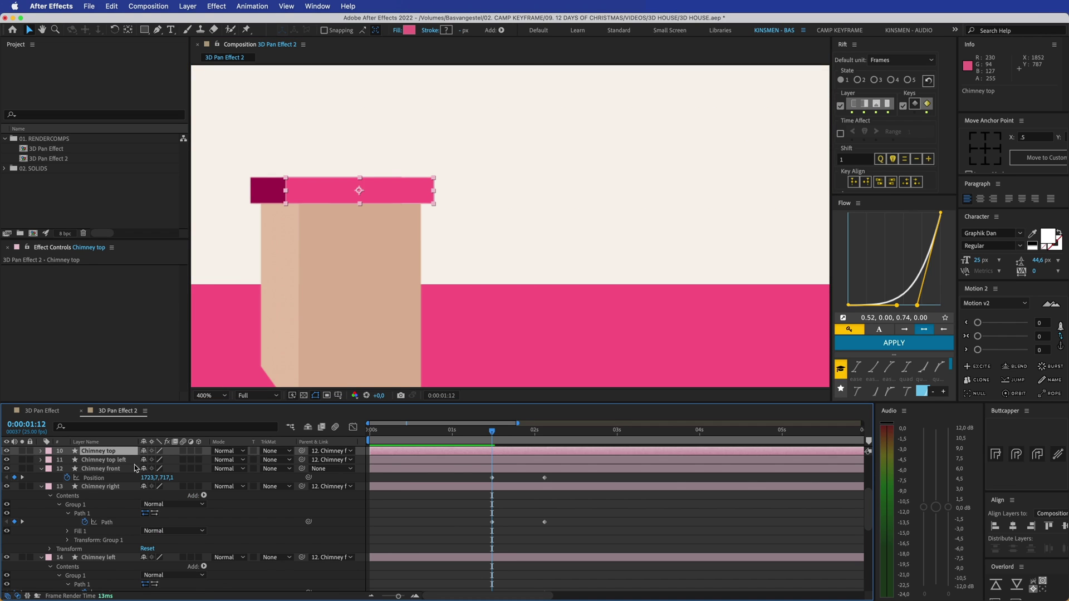
{"action": "scroll", "coordinate": [150, 474], "scroll_direction": "up", "scroll_amount": 2}
{"action": "key", "text": "p"}
{"action": "left_click", "coordinate": [78, 478]}
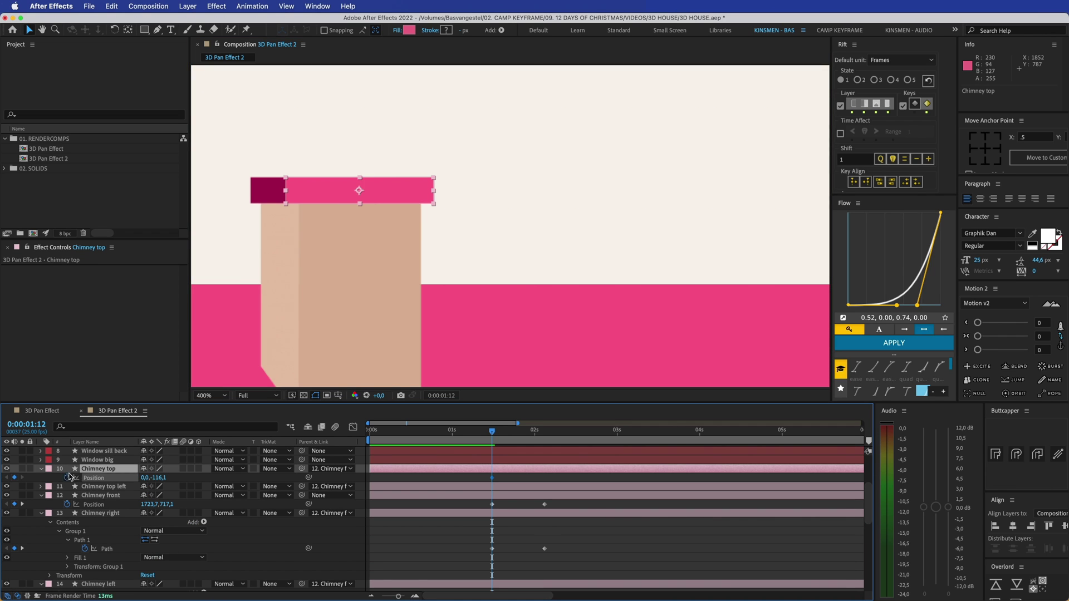
{"action": "left_click_drag", "start_coordinate": [527, 432], "coordinate": [544, 434]}
{"action": "key", "text": "space"}
{"action": "left_click_drag", "start_coordinate": [701, 196], "coordinate": [577, 195]}
{"action": "key", "text": "Delete"}
{"action": "left_click_drag", "start_coordinate": [504, 433], "coordinate": [492, 433]}
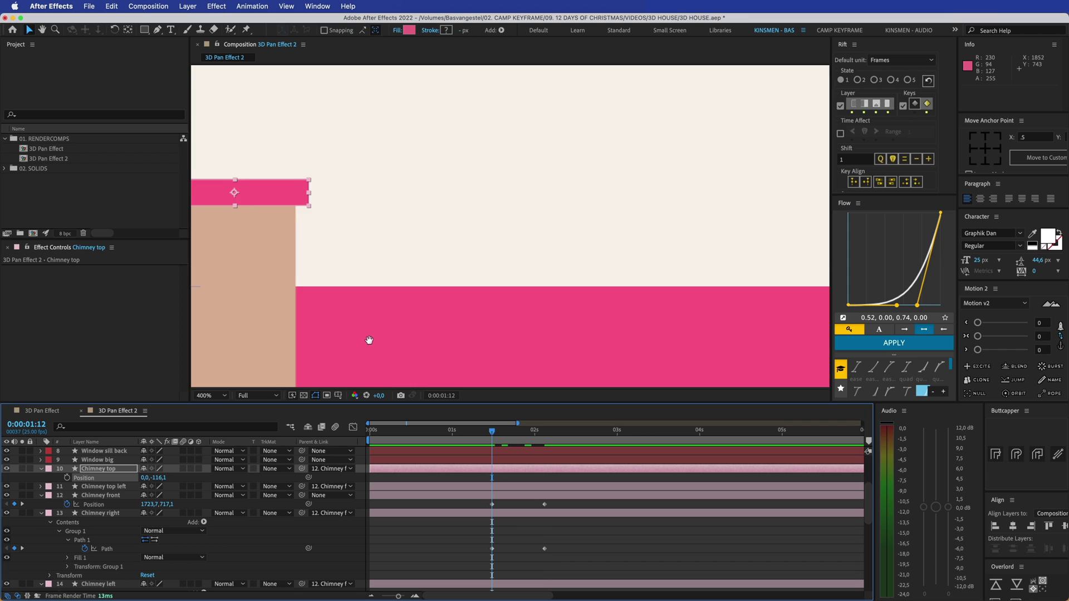
Add a Position keyframe to the Chimney top left layer at 0:00:01:12
{"action": "key", "text": "space"}
{"action": "left_click_drag", "start_coordinate": [367, 339], "coordinate": [470, 346]}
{"action": "left_click", "coordinate": [250, 207]}
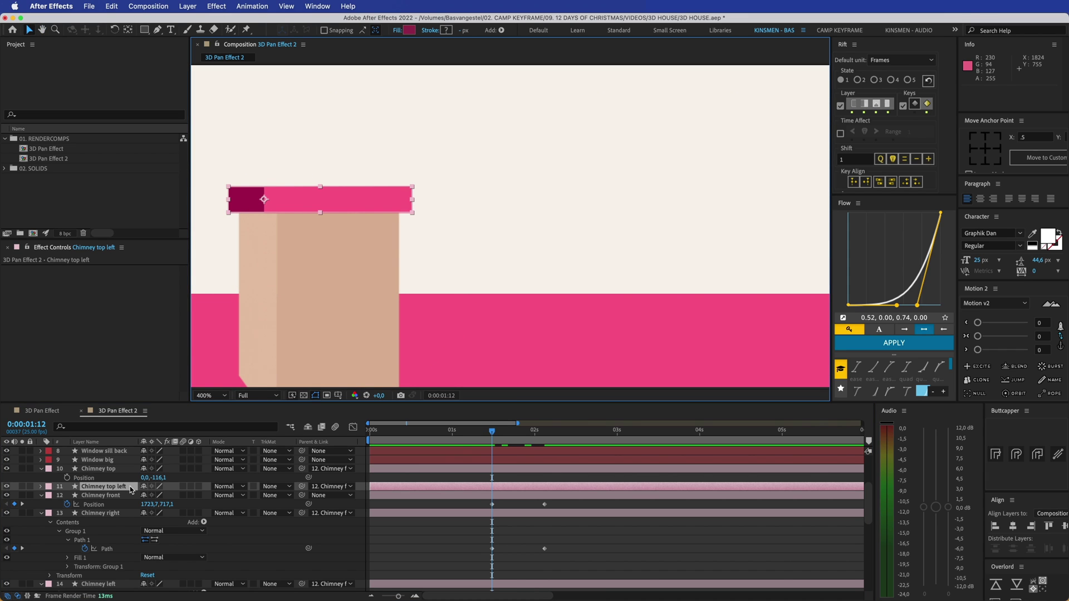
{"action": "key", "text": "p"}
{"action": "left_click", "coordinate": [67, 495]}
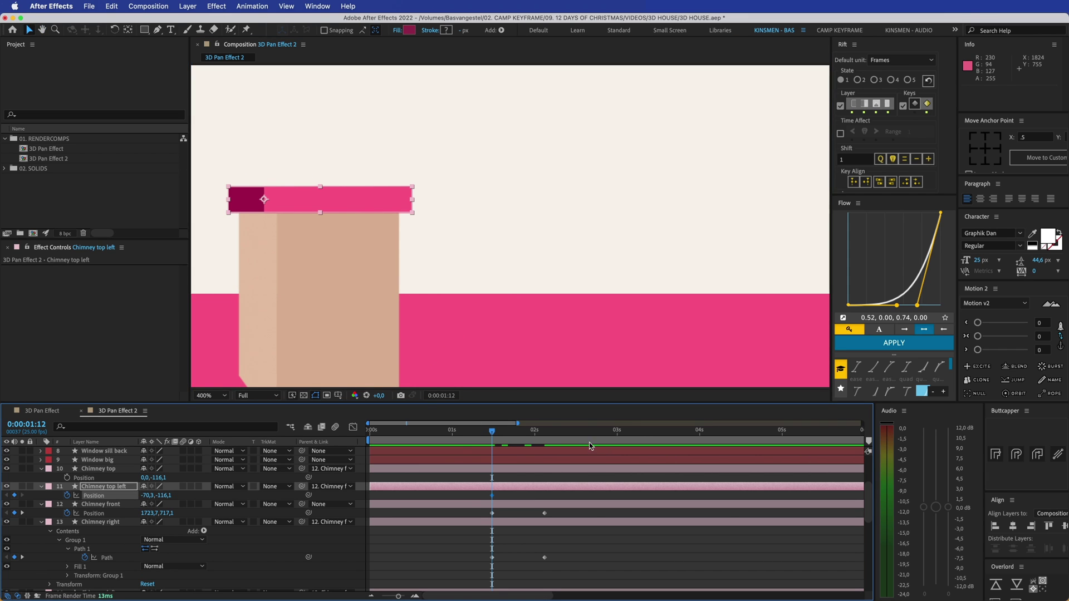
At 0:00:02:03, move Chimney top left right to about -36.8, -116.1 so its dark side extends beyond the cap's right end
{"action": "key", "text": "k"}
{"action": "mouse_move", "coordinate": [601, 177]}
{"action": "left_mouse_down"}
{"action": "mouse_move", "coordinate": [529, 185]}
{"action": "mouse_move", "coordinate": [569, 203]}
{"action": "left_mouse_up"}
{"action": "key", "text": "v"}
{"action": "key", "text": "F2"}
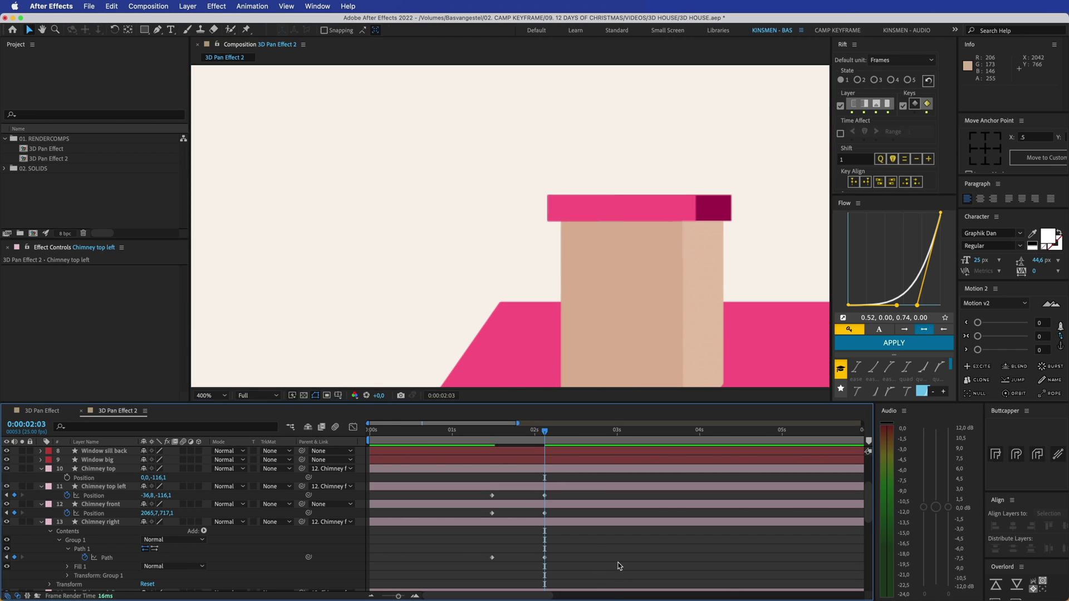
Return to 0:00:01:12 with the whole house in view
{"action": "key", "text": "comma"}
{"action": "key", "text": "comma"}
{"action": "left_click_drag", "start_coordinate": [546, 433], "coordinate": [492, 432]}
{"action": "left_click_drag", "start_coordinate": [506, 269], "coordinate": [449, 123]}
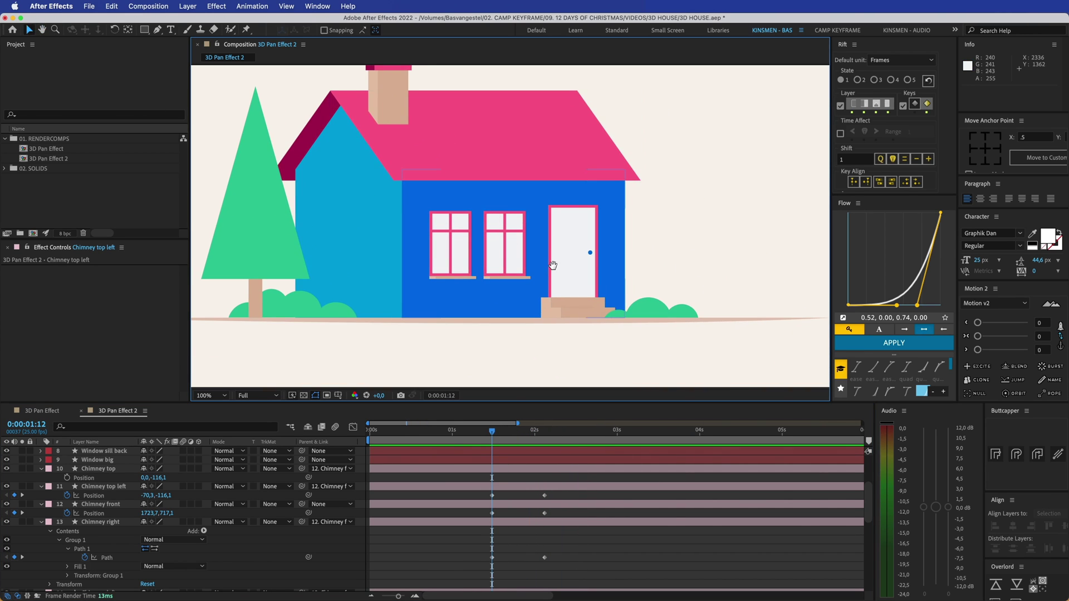
{"action": "left_click_drag", "start_coordinate": [553, 268], "coordinate": [555, 291]}
Locate the stairs in front of the door and their layers in the timeline
{"action": "left_click", "coordinate": [562, 337]}
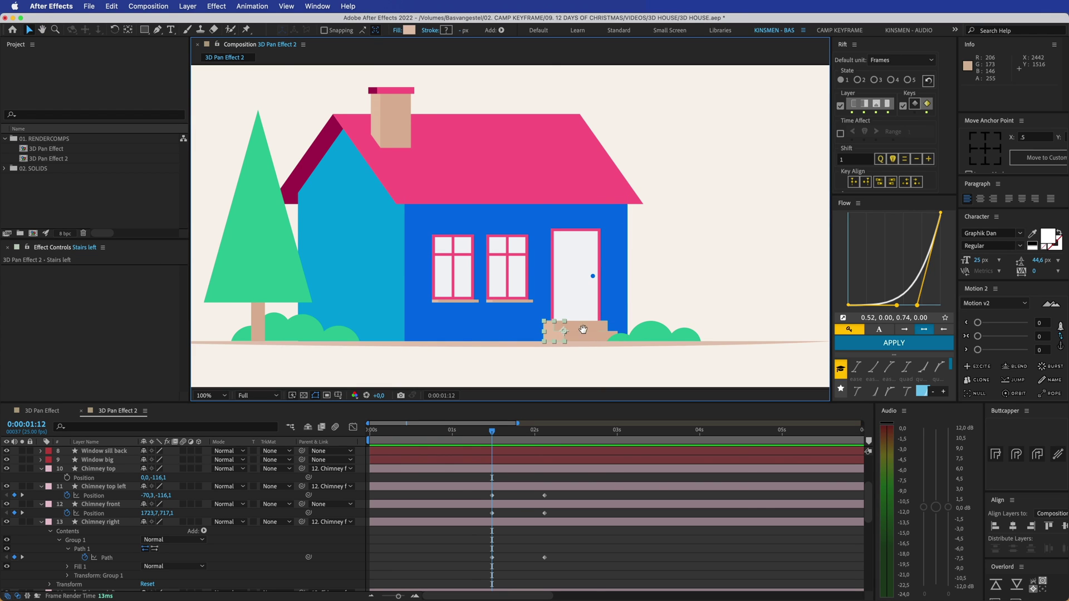
{"action": "left_click_drag", "start_coordinate": [583, 329], "coordinate": [539, 309]}
{"action": "left_click", "coordinate": [575, 540]}
{"action": "key", "text": "="}
{"action": "scroll", "coordinate": [573, 518], "scroll_direction": "up", "scroll_amount": 2}
{"action": "key", "text": "-"}
{"action": "left_click_drag", "start_coordinate": [567, 245], "coordinate": [483, 74]}
{"action": "key", "text": "."}
{"action": "key", "text": "v"}
{"action": "left_click", "coordinate": [429, 225]}
{"action": "scroll", "coordinate": [493, 480], "scroll_direction": "up", "scroll_amount": 3}
{"action": "scroll", "coordinate": [493, 482], "scroll_direction": "down", "scroll_amount": 7}
{"action": "scroll", "coordinate": [493, 480], "scroll_direction": "up", "scroll_amount": 1}
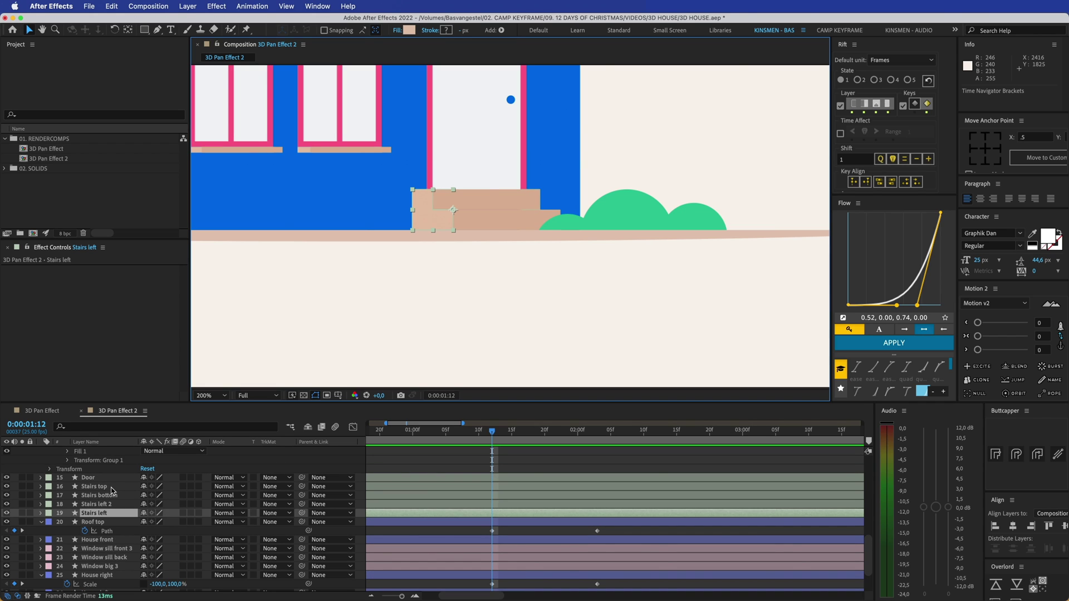
Check which stair parts belong to Stairs top, Stairs bottom, Stairs left 2 and Stairs left, and inspect the anchor point of Stairs left
{"action": "left_click", "coordinate": [94, 487]}
{"action": "left_click", "coordinate": [110, 496]}
{"action": "left_click", "coordinate": [111, 505]}
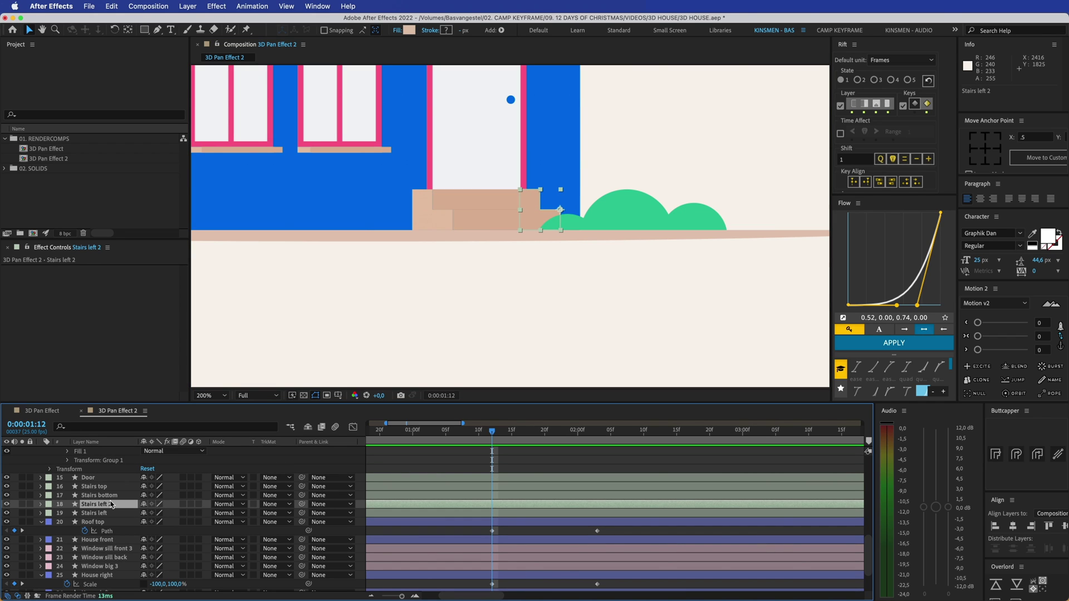
{"action": "left_click", "coordinate": [103, 514]}
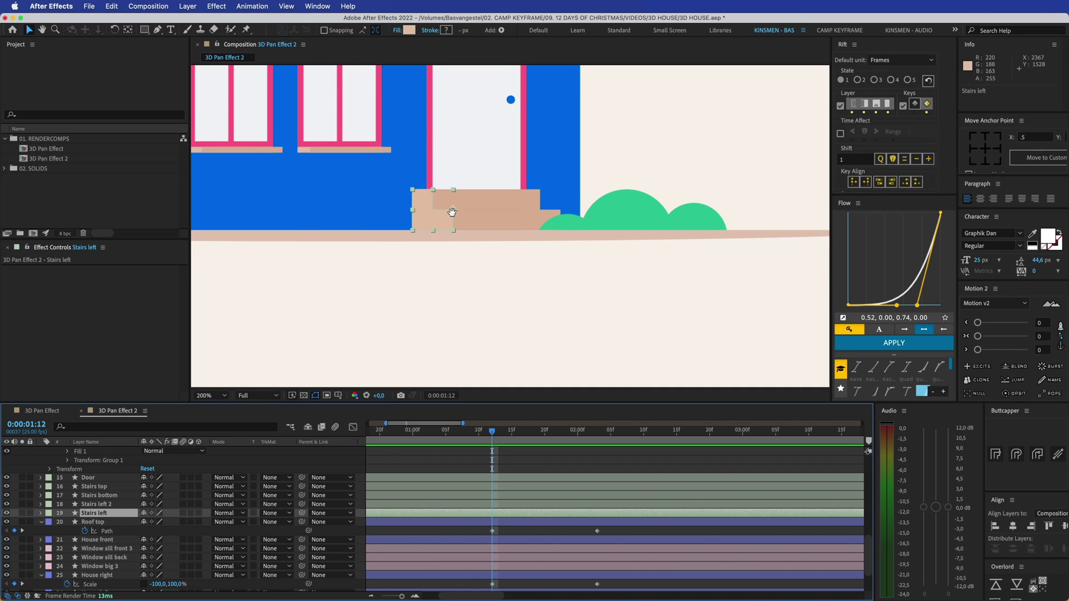
{"action": "left_click_drag", "start_coordinate": [452, 211], "coordinate": [460, 232]}
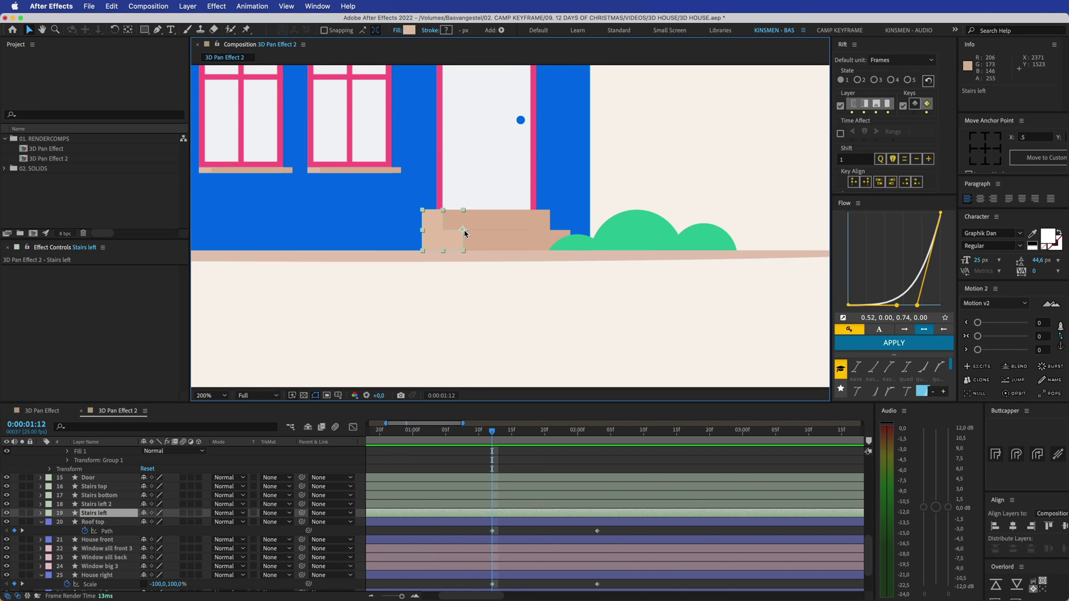
Add Scale keyframes to the Stairs left 2 and Stairs left layers at 0:00:01:12
{"action": "left_click", "coordinate": [107, 505]}
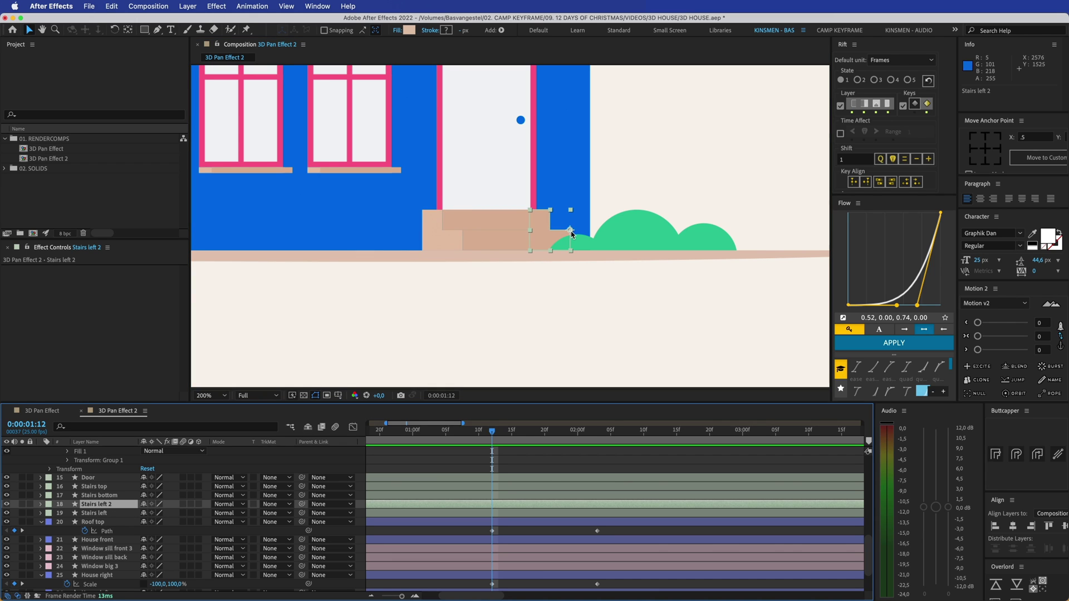
{"action": "left_click", "coordinate": [107, 513], "text": "shift"}
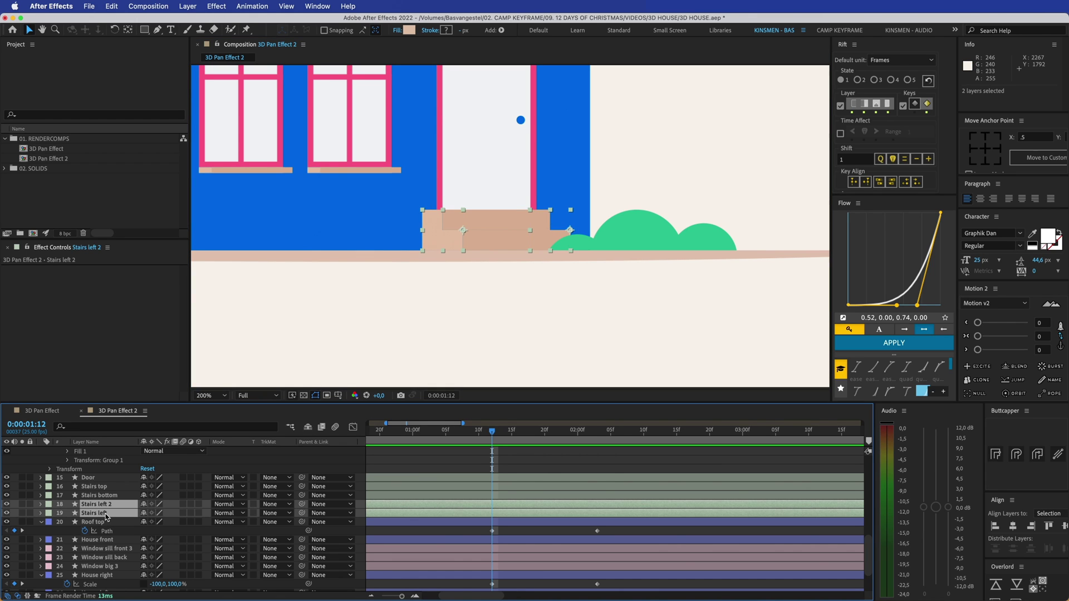
{"action": "key", "text": "alt+shift+s"}
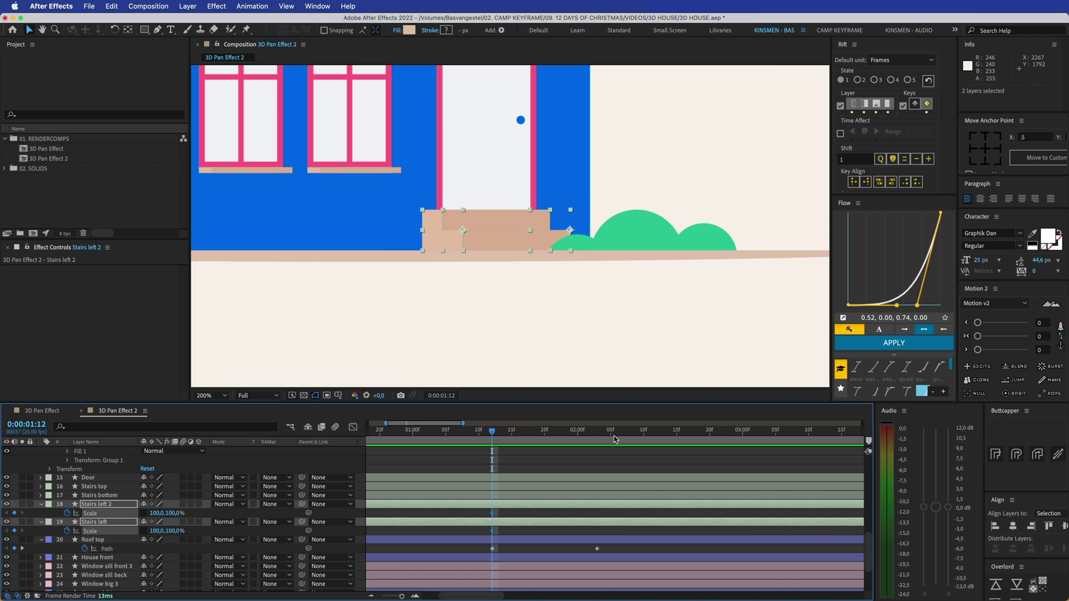
At 0:00:02:03, set the horizontal Scale of Stairs left 2 and Stairs left to -100%
{"action": "left_click", "coordinate": [591, 432]}
{"action": "left_click_drag", "start_coordinate": [591, 435], "coordinate": [598, 436]}
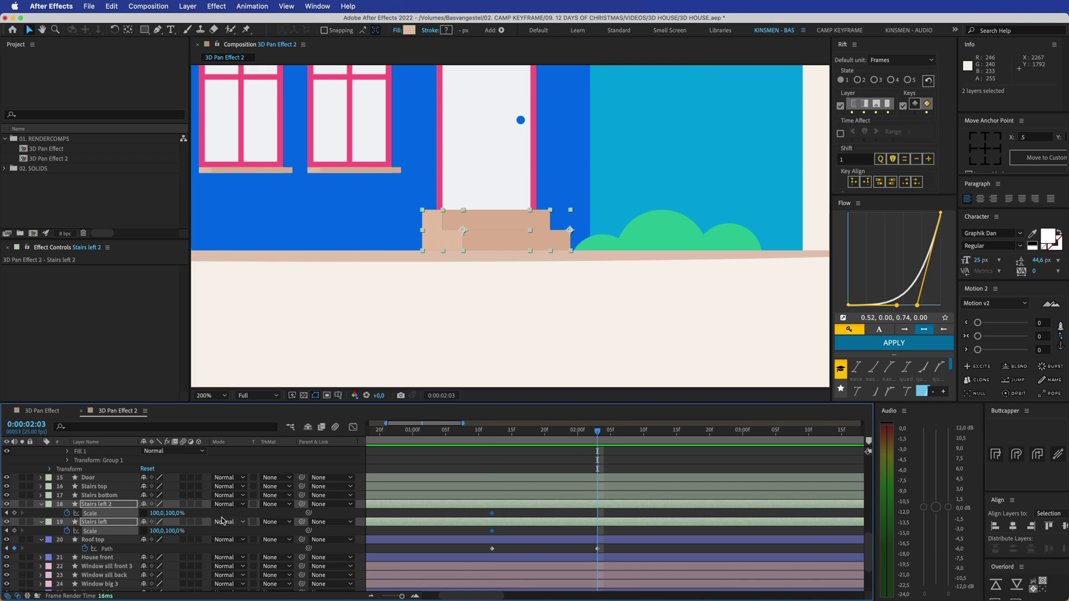
{"action": "left_click", "coordinate": [158, 513]}
{"action": "type", "text": "-100"}
{"action": "key", "text": "Return"}
Add Position keyframes to the Stairs top and Stairs bottom layers at 0:00:01:12
{"action": "left_click_drag", "start_coordinate": [591, 437], "coordinate": [492, 445]}
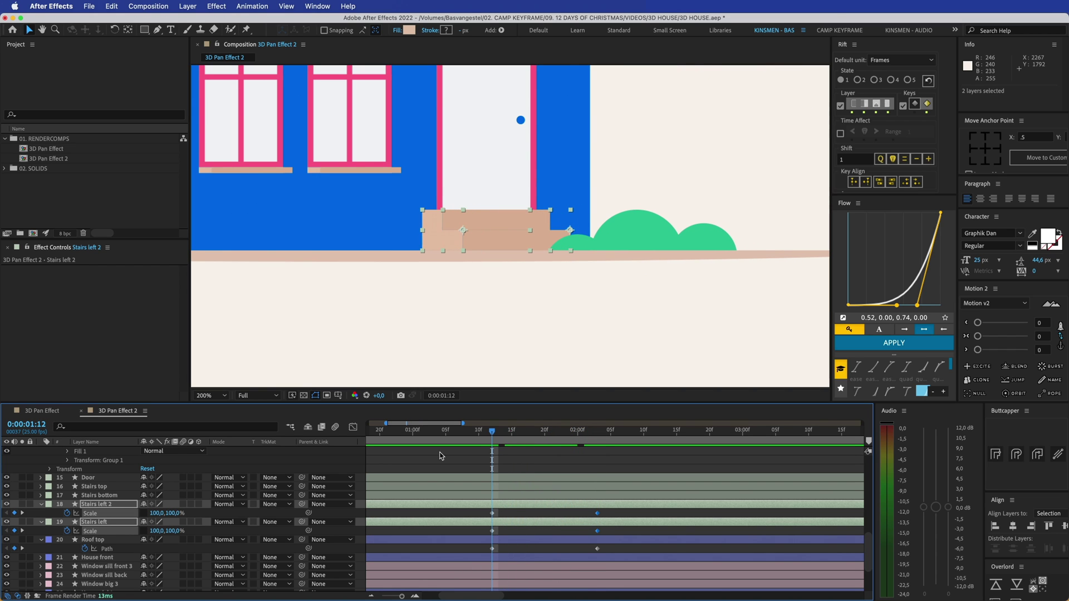
{"action": "left_click", "coordinate": [107, 487]}
{"action": "left_click", "coordinate": [108, 495], "text": "shift"}
{"action": "key", "text": "p"}
{"action": "left_click", "coordinate": [68, 496]}
At 0:00:02:03, move the Stairs top shape right to meet the mirrored side of the stairs
{"action": "left_click", "coordinate": [599, 428]}
{"action": "key", "text": "F2"}
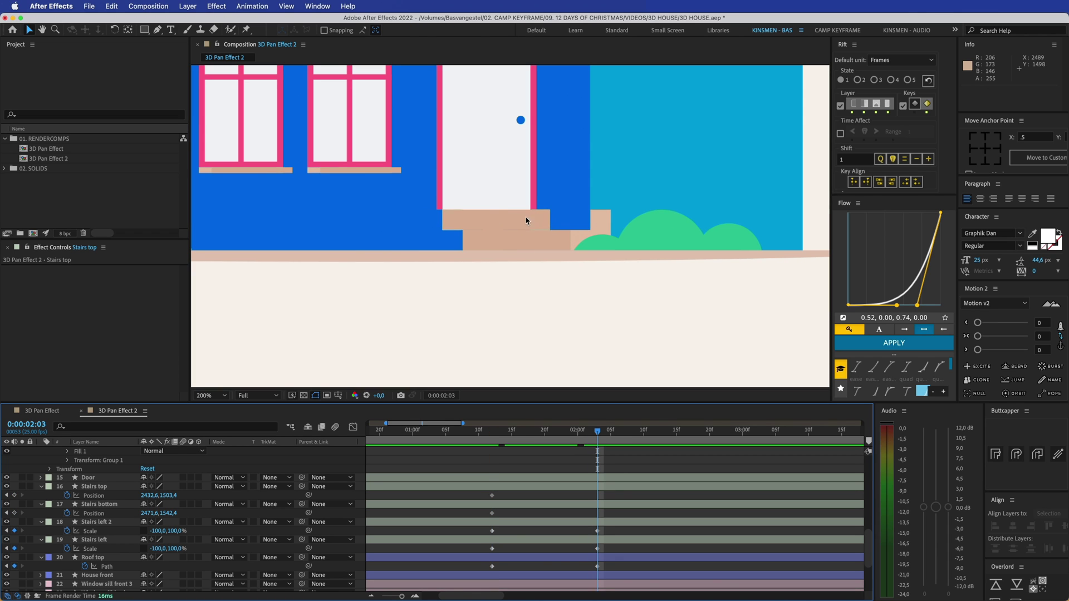
{"action": "left_click_drag", "start_coordinate": [506, 218], "coordinate": [547, 221]}
{"action": "left_click", "coordinate": [564, 458]}
Return to 0:00:01:12 and remove the Position keyframing from the Stairs bottom layer
{"action": "left_click_drag", "start_coordinate": [598, 431], "coordinate": [493, 434]}
{"action": "left_click", "coordinate": [522, 504]}
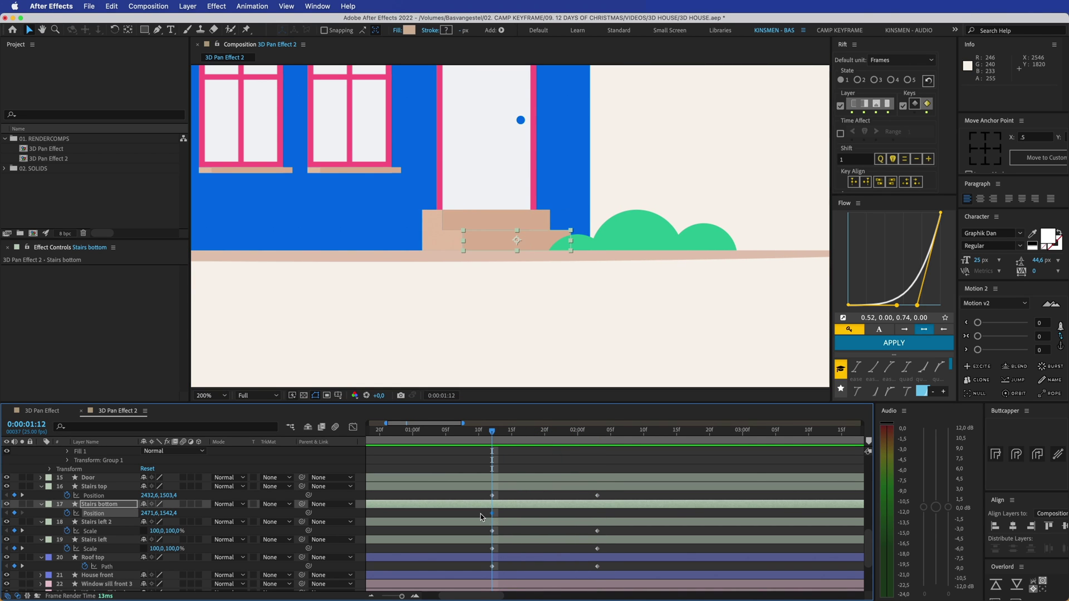
{"action": "left_click", "coordinate": [518, 465]}
Add a Position keyframe to the Window sill front layer at 0:00:01:12 and go to 0:00:02:03
{"action": "left_click_drag", "start_coordinate": [427, 176], "coordinate": [561, 250]}
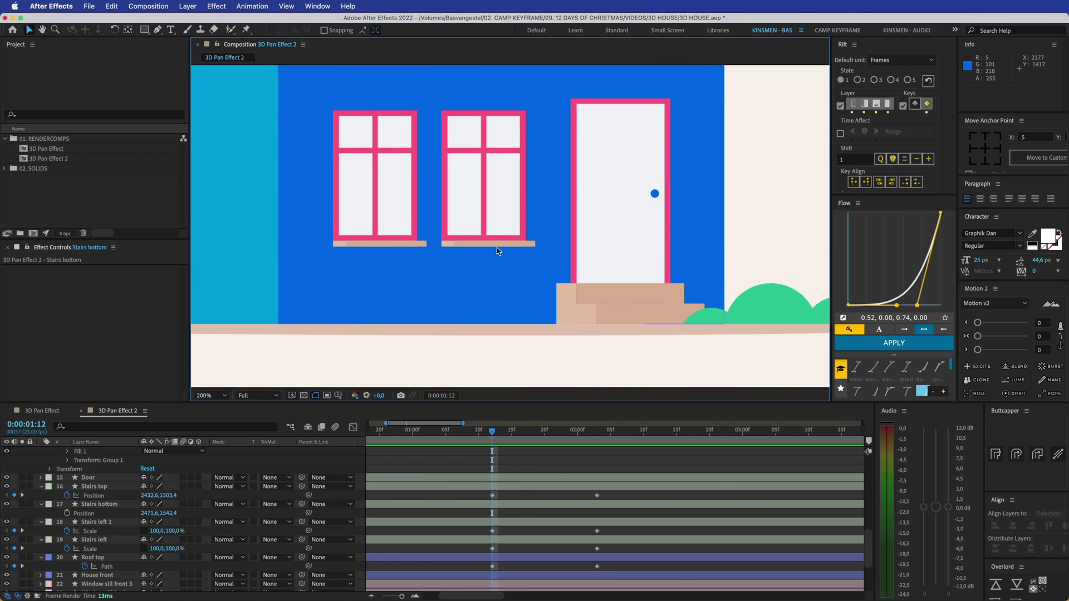
{"action": "left_click_drag", "start_coordinate": [490, 248], "coordinate": [506, 275]}
{"action": "scroll", "coordinate": [493, 251], "scroll_direction": "up", "scroll_amount": 2}
{"action": "left_click", "coordinate": [504, 272]}
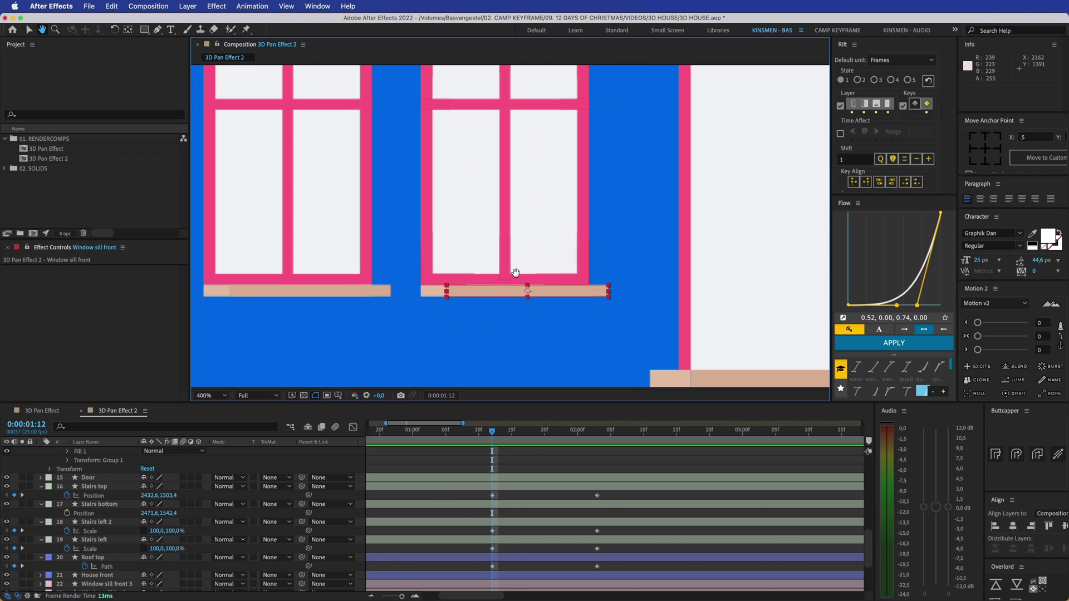
{"action": "scroll", "coordinate": [522, 472], "scroll_direction": "up", "scroll_amount": 5}
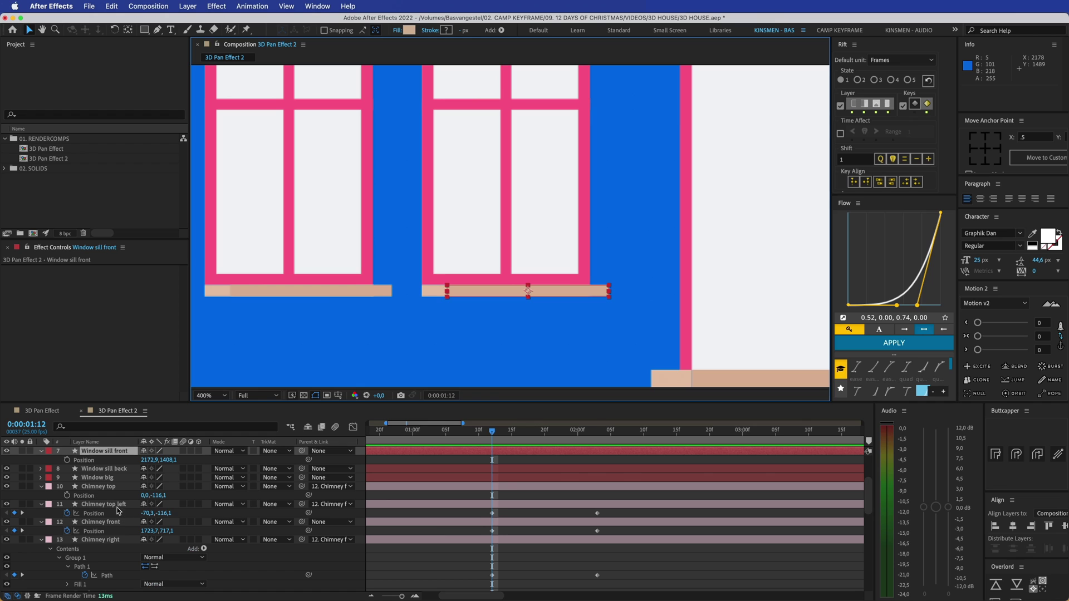
{"action": "left_click", "coordinate": [67, 460]}
{"action": "left_click_drag", "start_coordinate": [550, 432], "coordinate": [593, 437]}
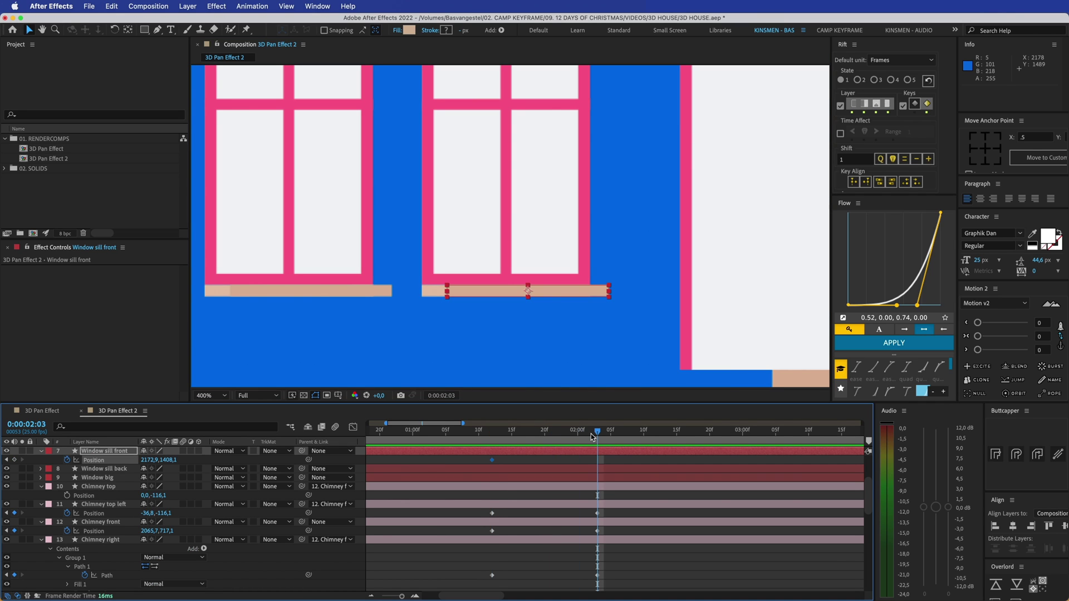
{"action": "key", "text": "super+z"}
{"action": "key", "text": "comma"}
{"action": "key", "text": "comma"}
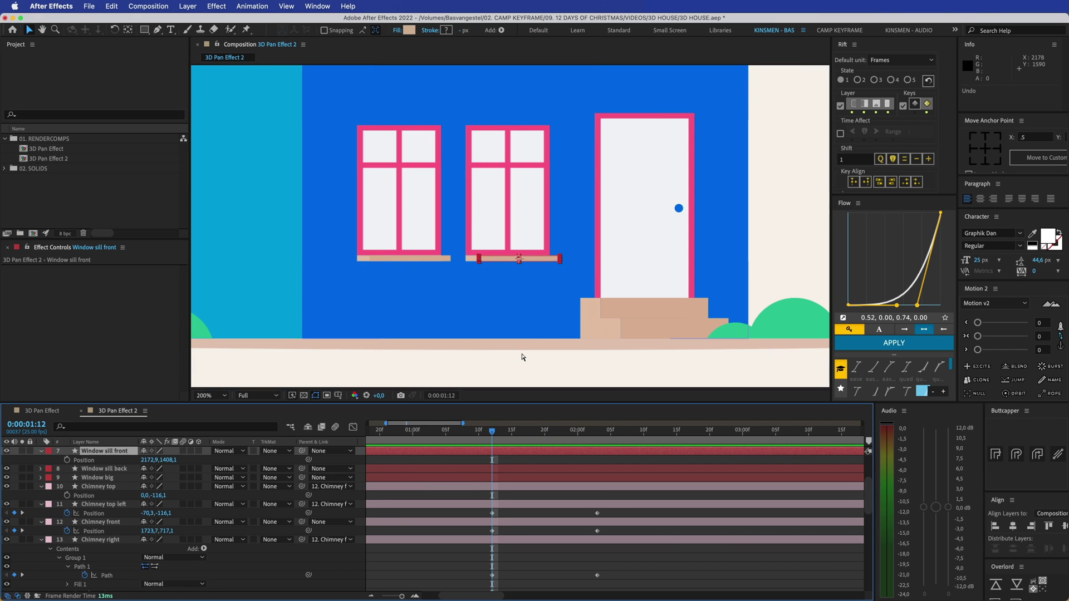
{"action": "key", "text": "period"}
{"action": "key", "text": "period"}
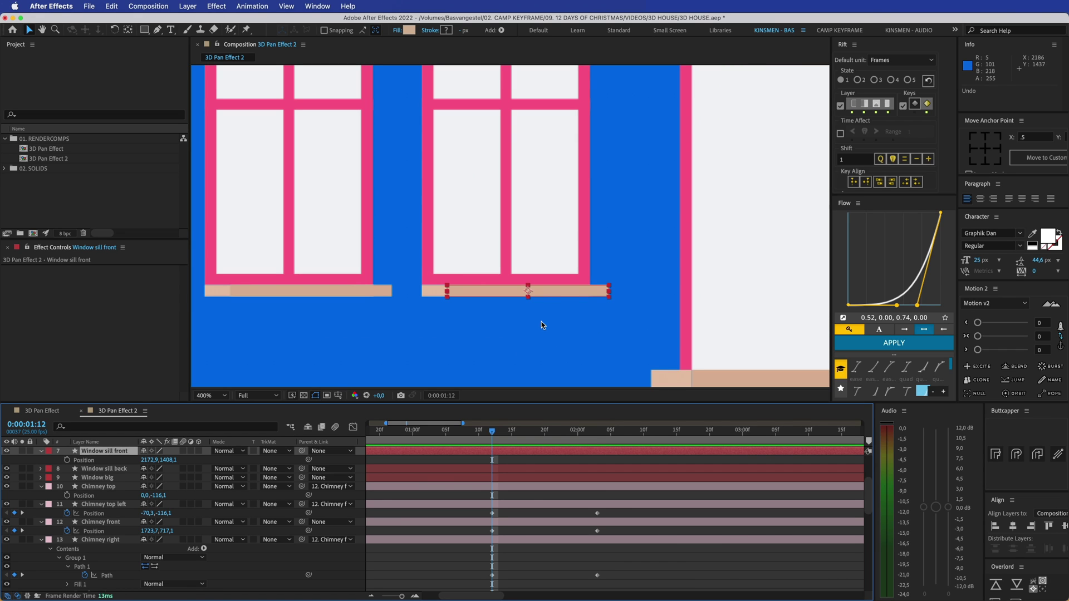
{"action": "left_click", "coordinate": [67, 460]}
{"action": "key", "text": "k"}
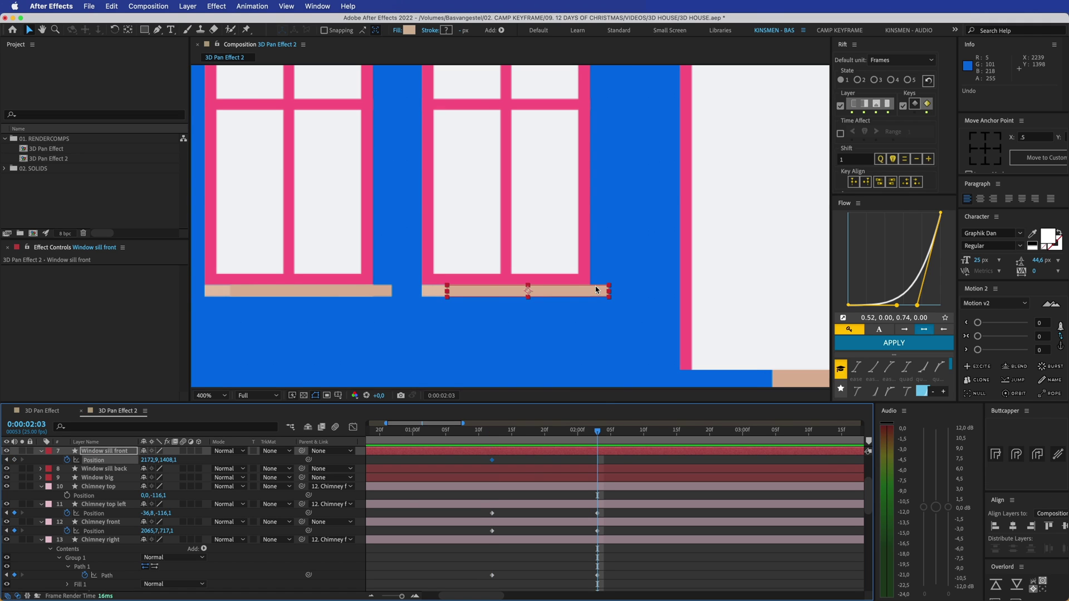
Try to move only the Window sill front shape left at 0:00:02:03, and undo the move
{"action": "key", "text": "Left"}
{"action": "key", "text": "Left"}
{"action": "key", "text": "Left"}
{"action": "left_click_drag", "start_coordinate": [587, 297], "coordinate": [548, 296]}
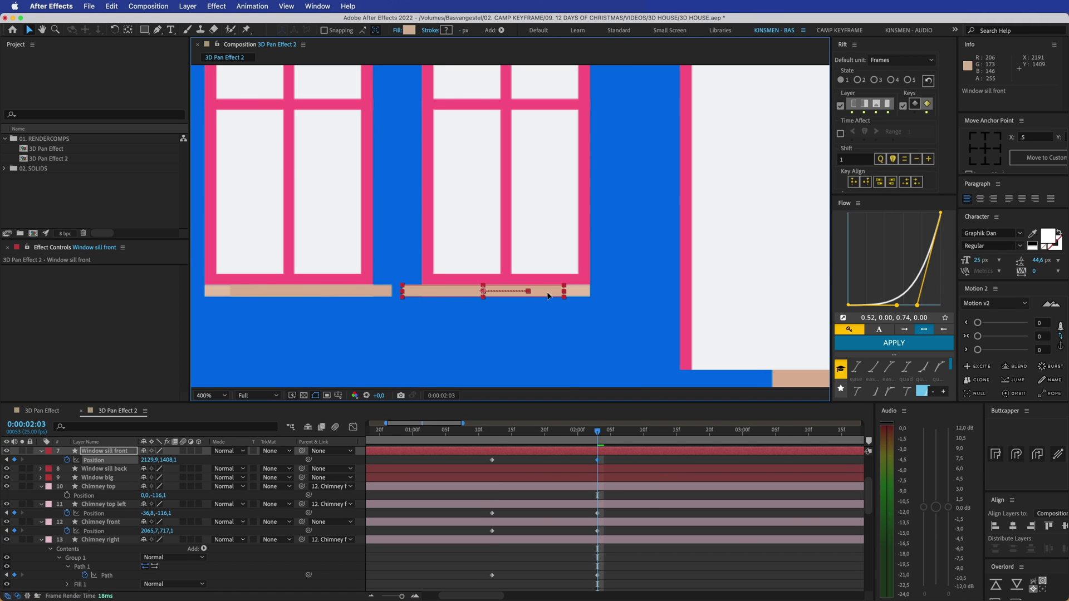
{"action": "key", "text": "super+z"}
{"action": "key", "text": "super+z"}
{"action": "key", "text": "super+z"}
{"action": "key", "text": "super+z"}
{"action": "key", "text": "super+z"}
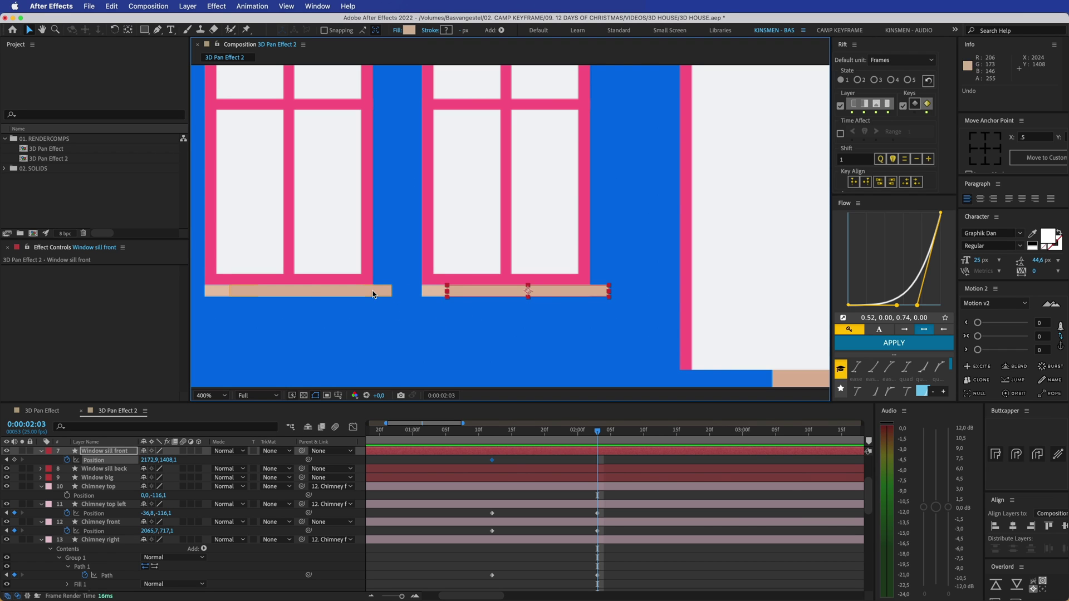
Return to 0:00:01:12 and add a Position keyframe to the Window sill front 2 layer
{"action": "scroll", "coordinate": [518, 487], "scroll_direction": "up", "scroll_amount": 3}
{"action": "left_click", "coordinate": [520, 469]}
{"action": "left_click", "coordinate": [493, 432]}
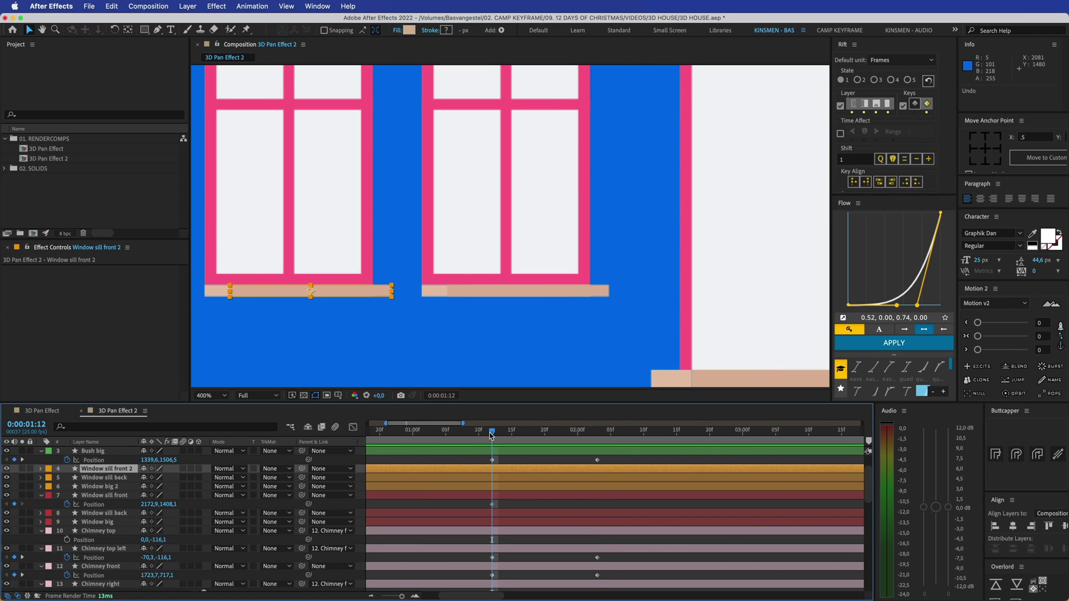
{"action": "key", "text": "p"}
{"action": "left_click", "coordinate": [66, 478]}
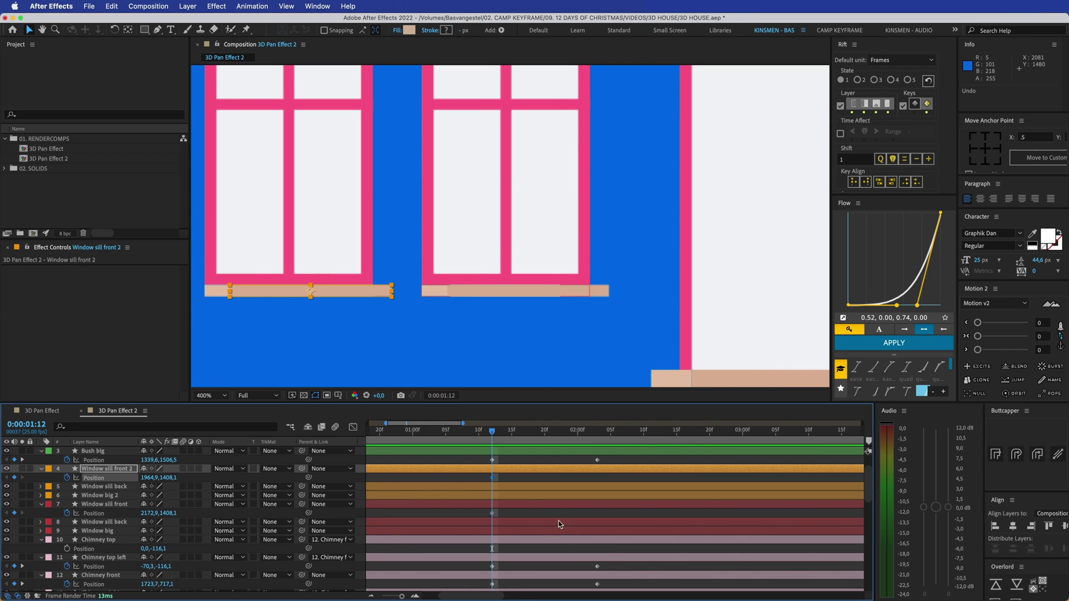
At 0:00:02:03, nudge Window sill front 2 and Window sill front left together to X positions 1919.9 and 2127.9
{"action": "left_click", "coordinate": [564, 504], "text": "shift"}
{"action": "left_click", "coordinate": [594, 433]}
{"action": "key", "text": "Left"}
{"action": "key", "text": "Left"}
{"action": "key", "text": "Left"}
{"action": "key", "text": "Left"}
{"action": "key", "text": "Left"}
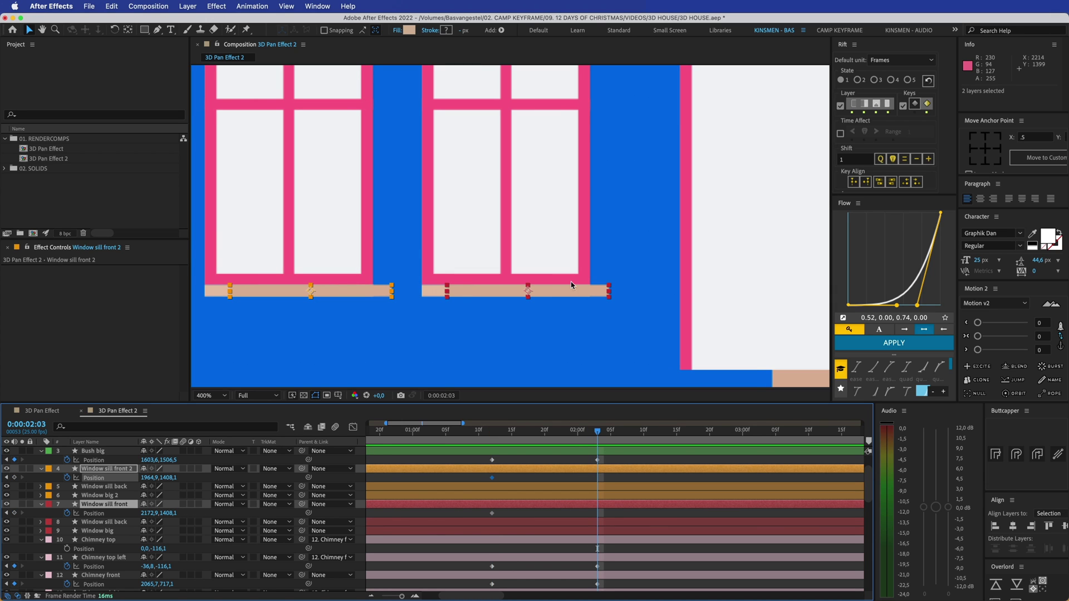
{"action": "key", "text": "Left"}
{"action": "key", "text": "Left"}
{"action": "key", "text": "Left"}
{"action": "key", "text": "Left"}
{"action": "key", "text": "Left"}
{"action": "key", "text": "Left"}
{"action": "key", "text": "Left"}
{"action": "key", "text": "Left"}
{"action": "key", "text": "Left"}
{"action": "key", "text": "Left"}
{"action": "key", "text": "Left"}
{"action": "key", "text": "Left"}
{"action": "key", "text": "Left"}
{"action": "key", "text": "Left"}
{"action": "key", "text": "Left"}
{"action": "key", "text": "Left"}
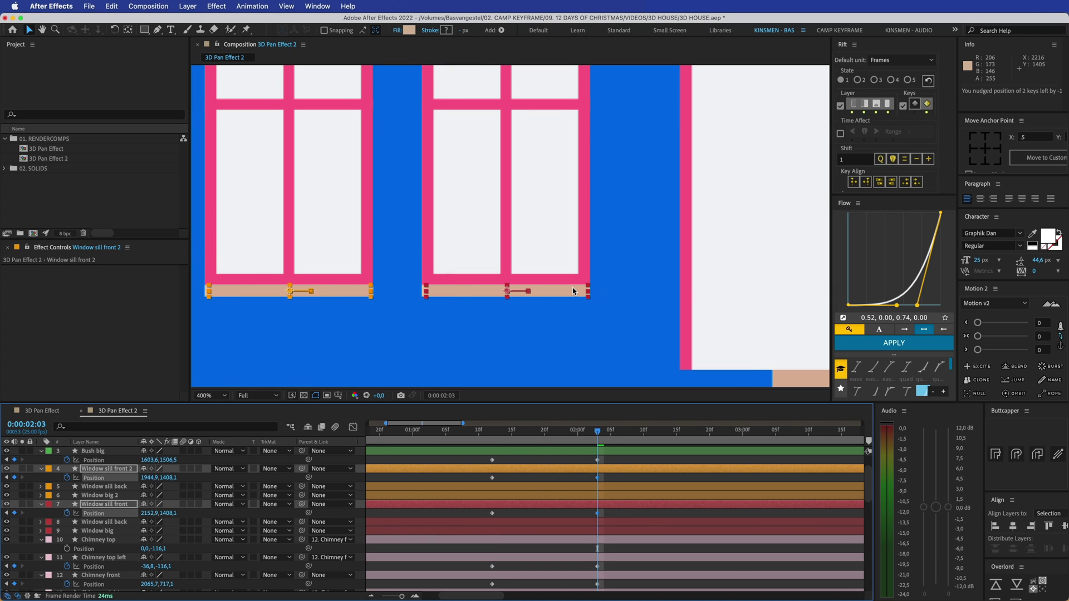
{"action": "key", "text": "Left"}
{"action": "key", "text": "Left"}
{"action": "key", "text": "Left"}
{"action": "key", "text": "Left"}
{"action": "key", "text": "Left"}
{"action": "key", "text": "Left"}
{"action": "key", "text": "Left"}
{"action": "key", "text": "Left"}
{"action": "key", "text": "Left"}
{"action": "key", "text": "Left"}
{"action": "key", "text": "Left"}
{"action": "key", "text": "Left"}
{"action": "key", "text": "Left"}
{"action": "key", "text": "Left"}
{"action": "key", "text": "Left"}
{"action": "key", "text": "Left"}
{"action": "key", "text": "Left"}
{"action": "key", "text": "Left"}
{"action": "key", "text": "Left"}
{"action": "key", "text": "Left"}
{"action": "key", "text": "Left"}
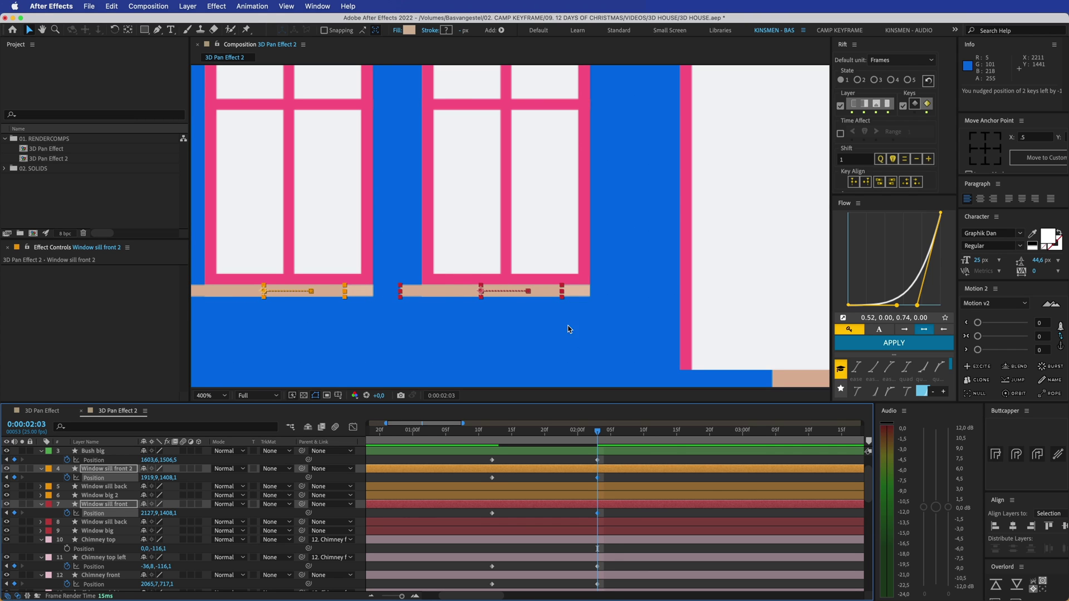
{"action": "key", "text": "F2"}
Play and scrub the pan between 0:00:01:12 and 0:00:02:03 to check the window sills and stairs
{"action": "scroll", "coordinate": [554, 333], "scroll_direction": "down", "scroll_amount": 3}
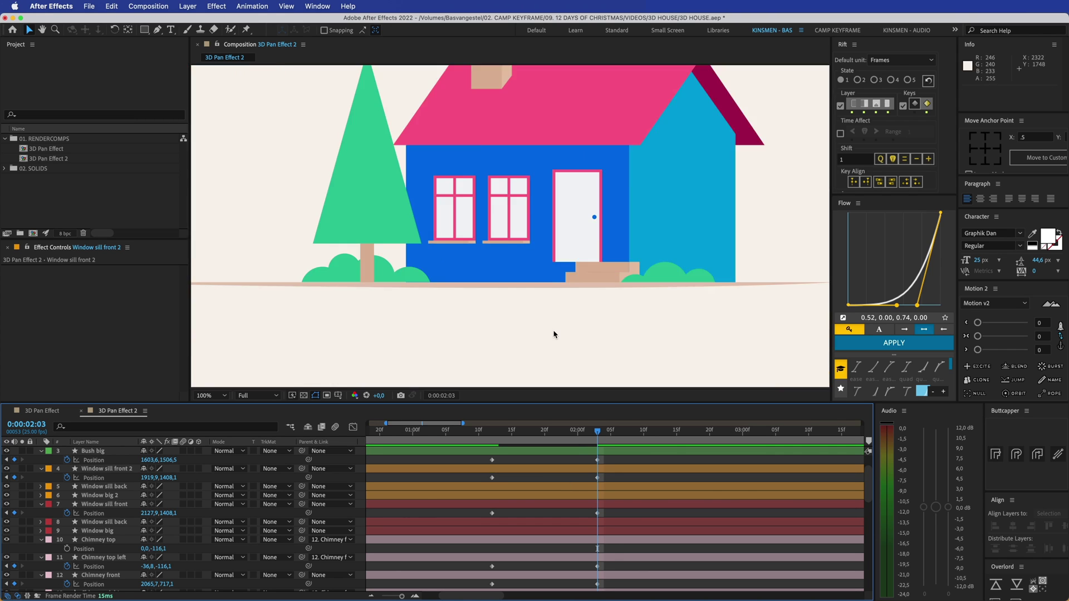
{"action": "scroll", "coordinate": [556, 333], "scroll_direction": "up", "scroll_amount": 1}
{"action": "left_click_drag", "start_coordinate": [597, 432], "coordinate": [486, 437]}
{"action": "key", "text": "Page_Down"}
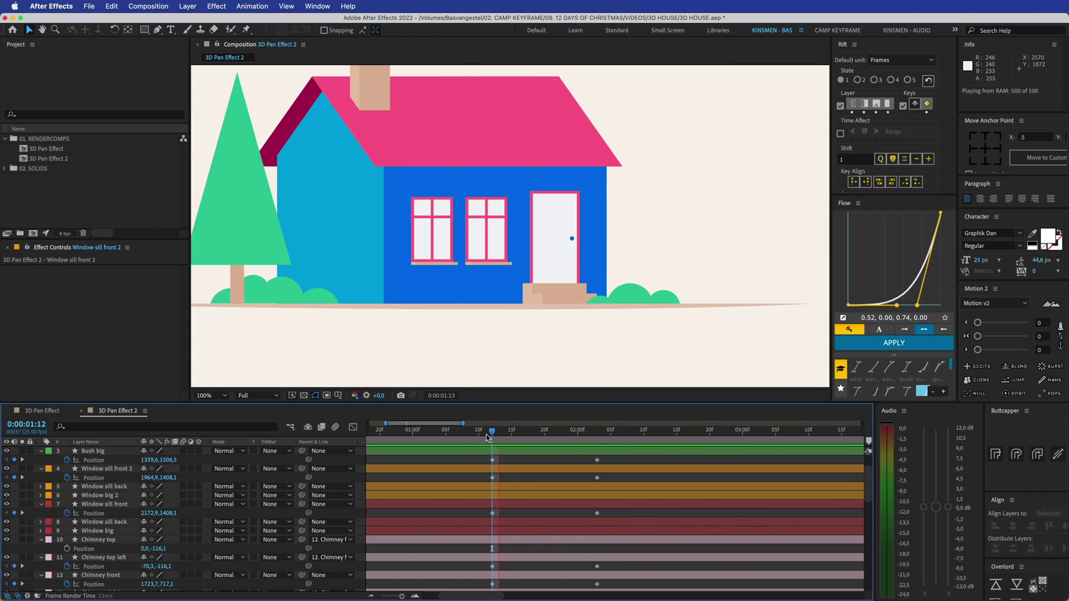
{"action": "key", "text": "space"}
{"action": "left_click", "coordinate": [504, 433]}
{"action": "left_click_drag", "start_coordinate": [503, 433], "coordinate": [605, 434]}
{"action": "left_click", "coordinate": [533, 297]}
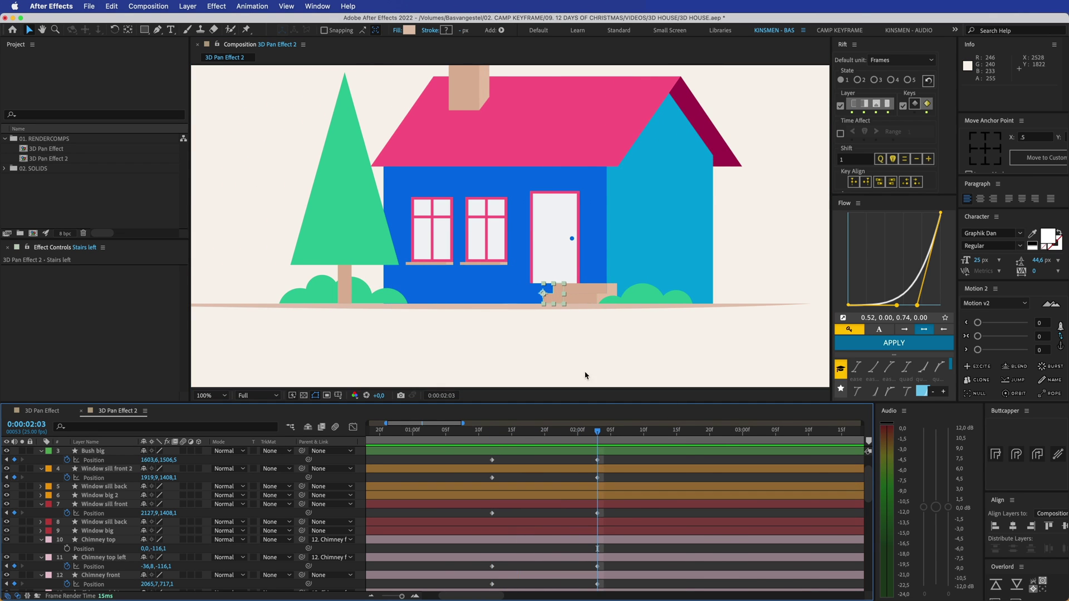
{"action": "left_click_drag", "start_coordinate": [503, 432], "coordinate": [493, 438]}
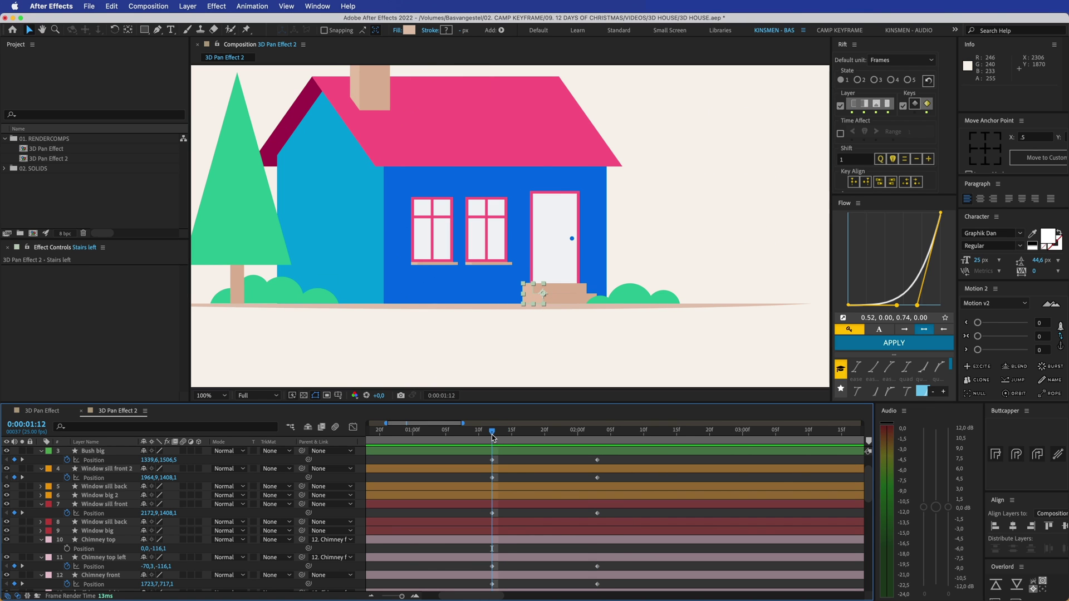
Collapse the properties of the Stairs top, Stairs bottom, Stairs left 2 and Stairs left layers
{"action": "scroll", "coordinate": [504, 501], "scroll_direction": "down", "scroll_amount": 4}
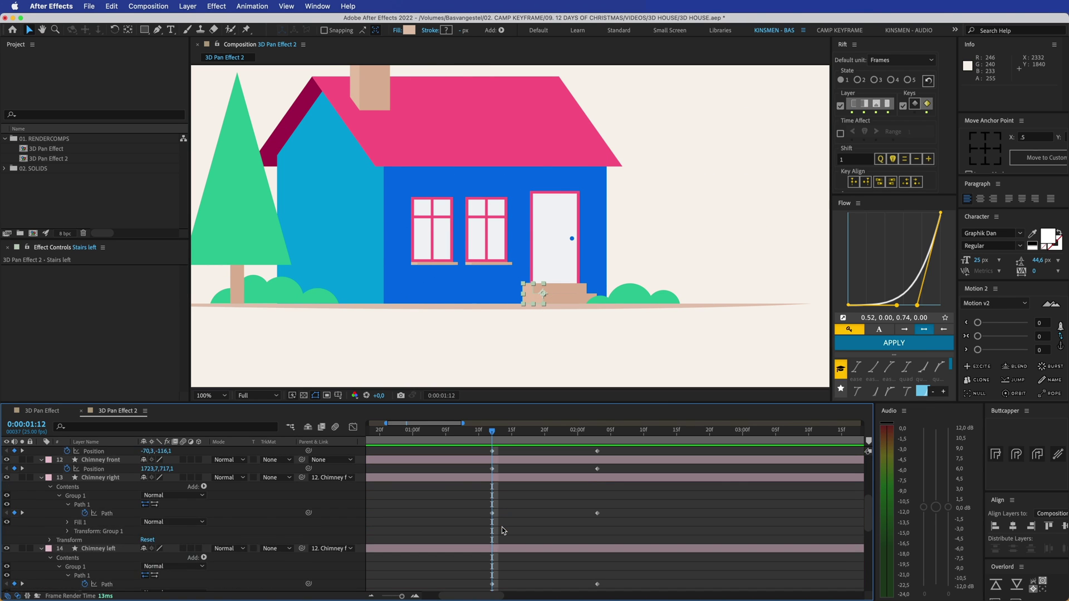
{"action": "scroll", "coordinate": [503, 528], "scroll_direction": "down", "scroll_amount": 7}
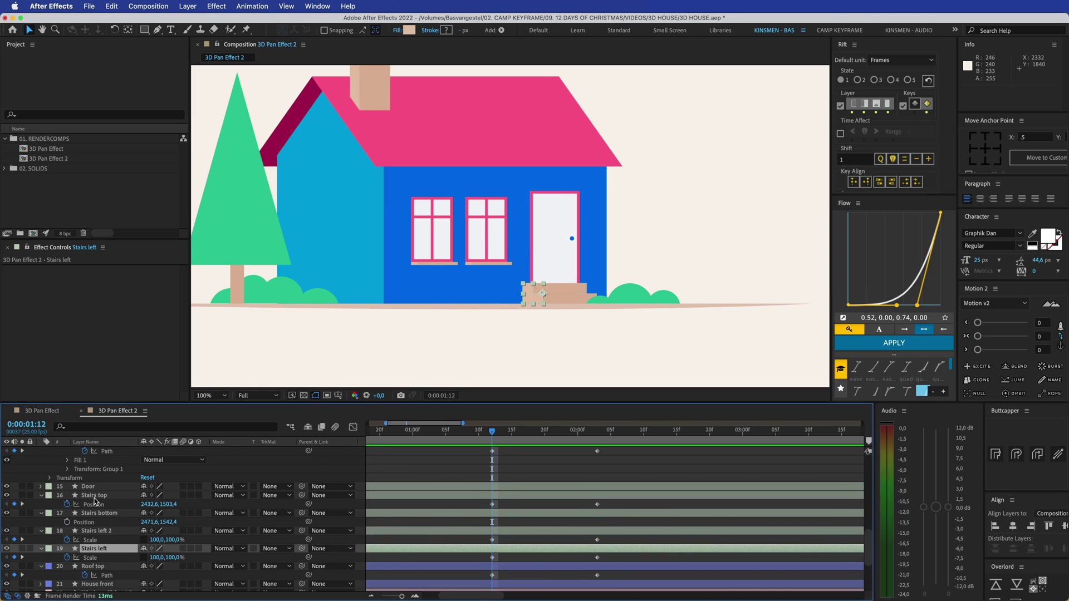
{"action": "left_click", "coordinate": [95, 496]}
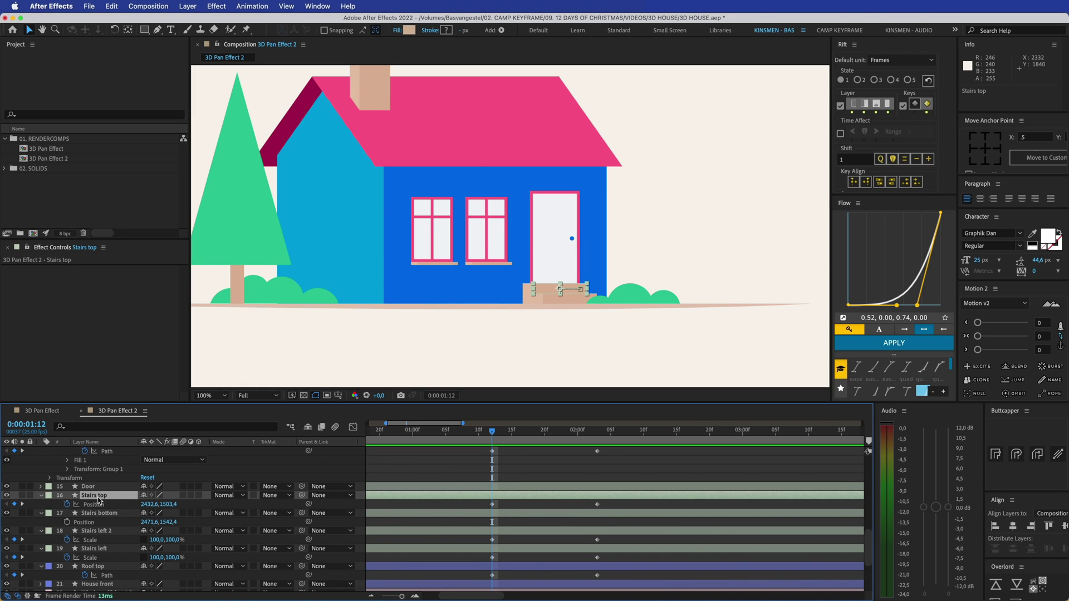
{"action": "left_click", "coordinate": [102, 514]}
{"action": "left_click", "coordinate": [490, 498]}
{"action": "left_click", "coordinate": [507, 517]}
{"action": "left_click", "coordinate": [513, 548]}
{"action": "left_click", "coordinate": [506, 501], "text": "shift"}
{"action": "key", "text": "u"}
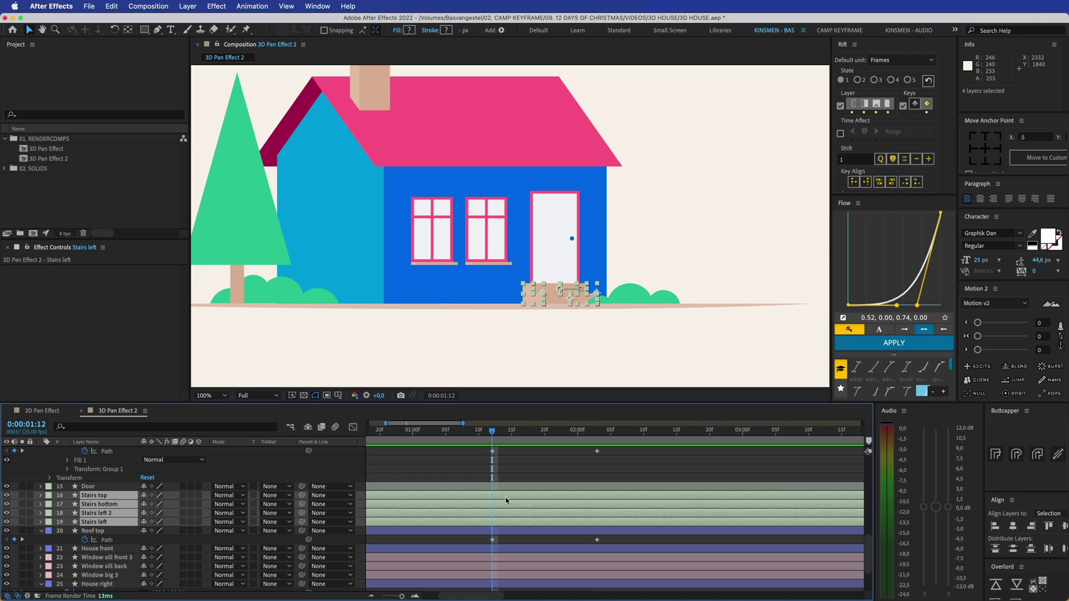
{"action": "left_click", "coordinate": [517, 471]}
Parent the Stairs top, Stairs left 2 and Stairs left layers to Stairs bottom
{"action": "left_click", "coordinate": [102, 496]}
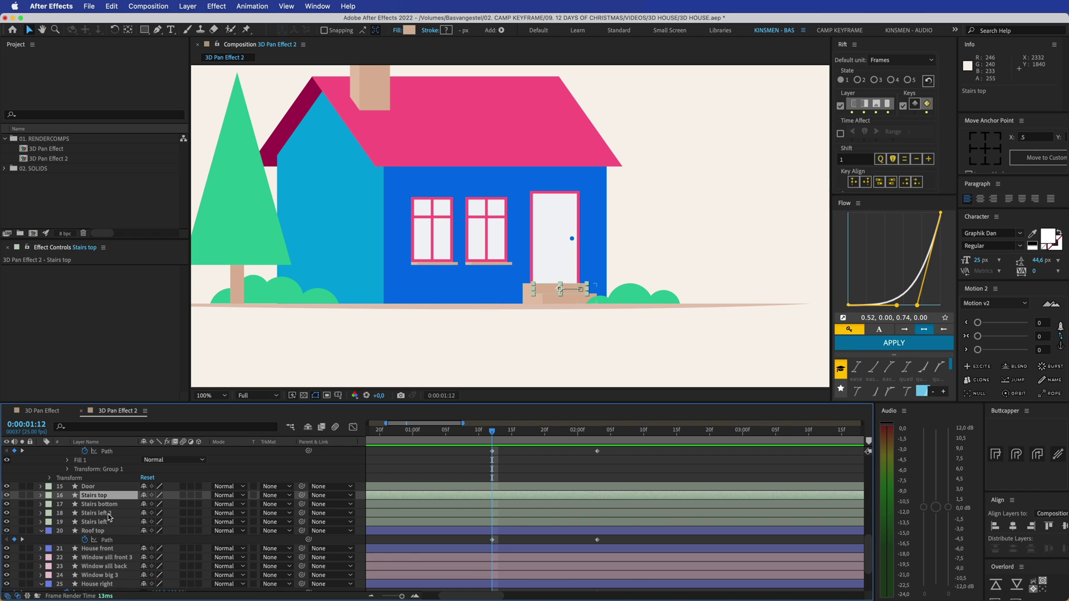
{"action": "left_click", "coordinate": [108, 516], "text": "super"}
{"action": "left_click", "coordinate": [109, 522], "text": "super"}
{"action": "left_click_drag", "start_coordinate": [302, 516], "coordinate": [103, 504]}
{"action": "scroll", "coordinate": [105, 504], "scroll_direction": "down", "scroll_amount": 1}
Keyframe the Position of Stairs bottom at 0:00:01:12 and move it left to X 2361.6 at 0:00:02:03
{"action": "left_click", "coordinate": [108, 500]}
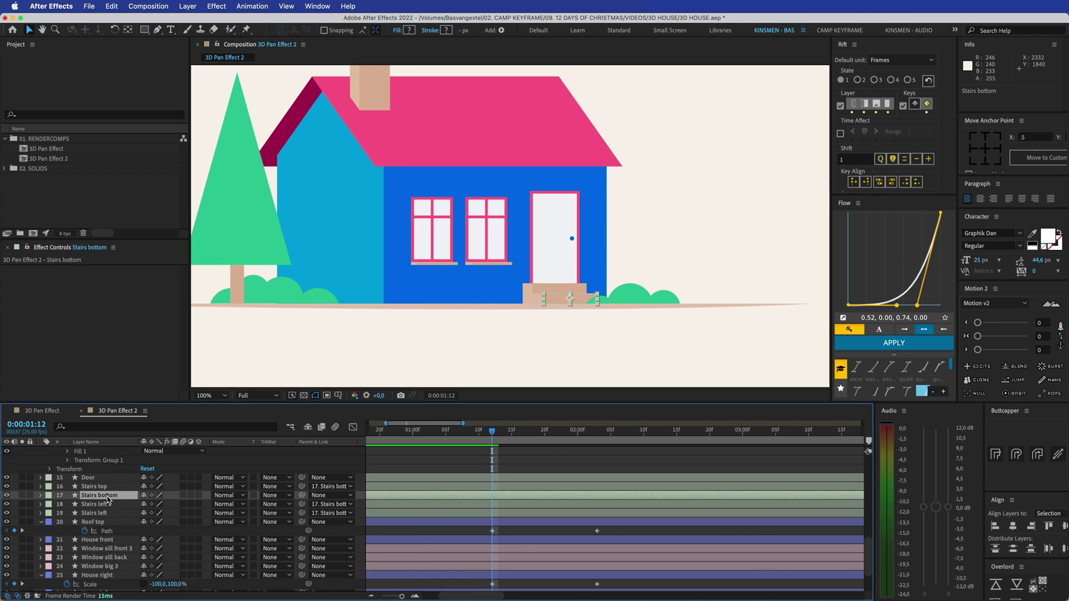
{"action": "key", "text": "p"}
{"action": "left_click", "coordinate": [67, 504]}
{"action": "left_click_drag", "start_coordinate": [586, 434], "coordinate": [597, 433]}
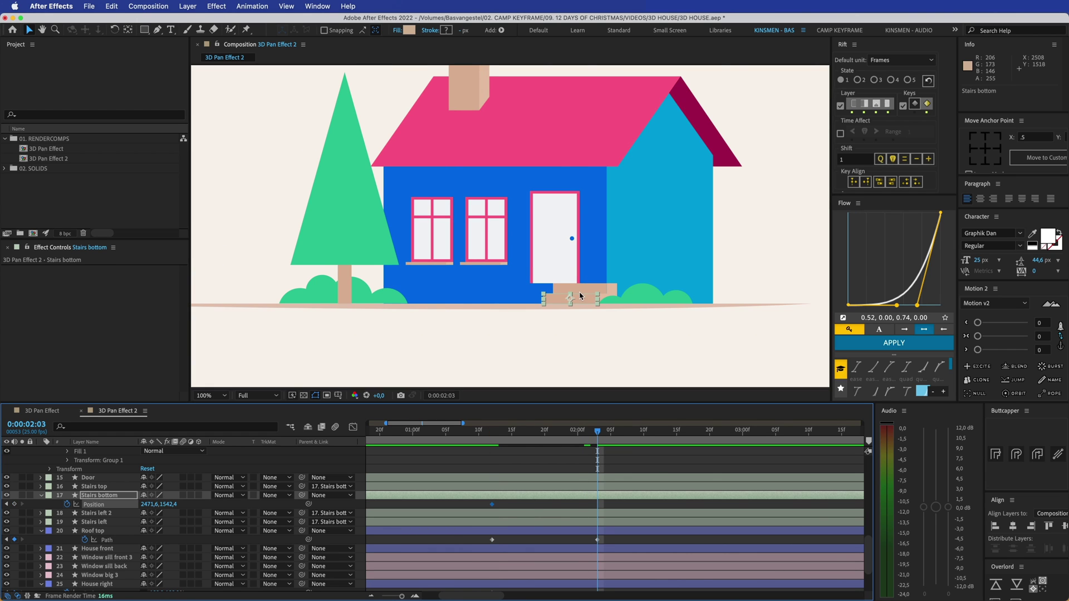
{"action": "left_click_drag", "start_coordinate": [578, 298], "coordinate": [553, 301]}
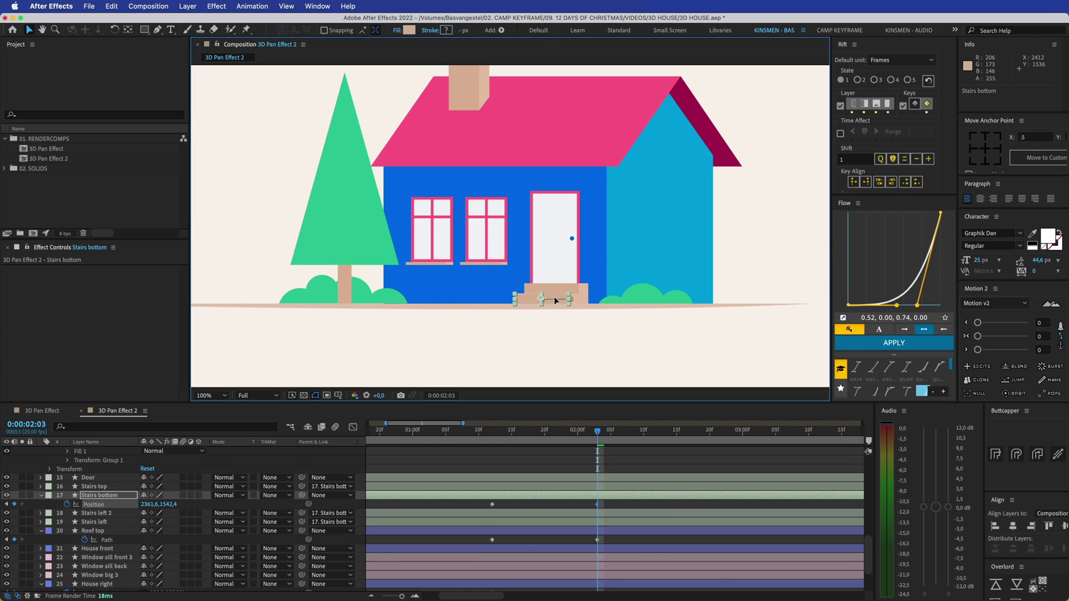
Play back the whole pan from 0:00:01:12 to check the stairs movement, and return to that frame
{"action": "left_click_drag", "start_coordinate": [597, 432], "coordinate": [493, 433]}
{"action": "key", "text": "comma"}
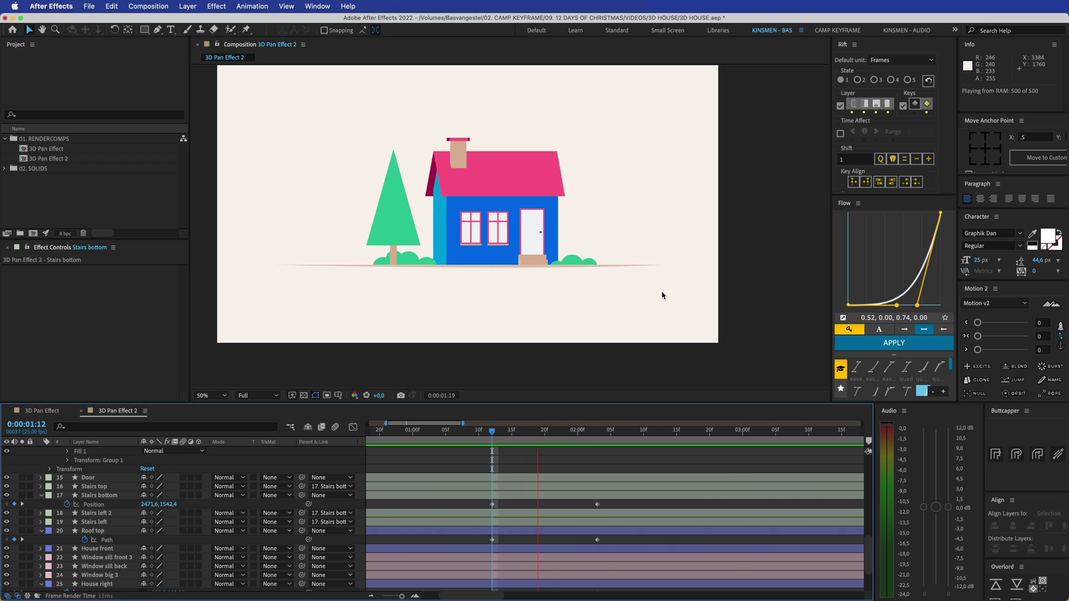
{"action": "left_click_drag", "start_coordinate": [671, 433], "coordinate": [494, 441]}
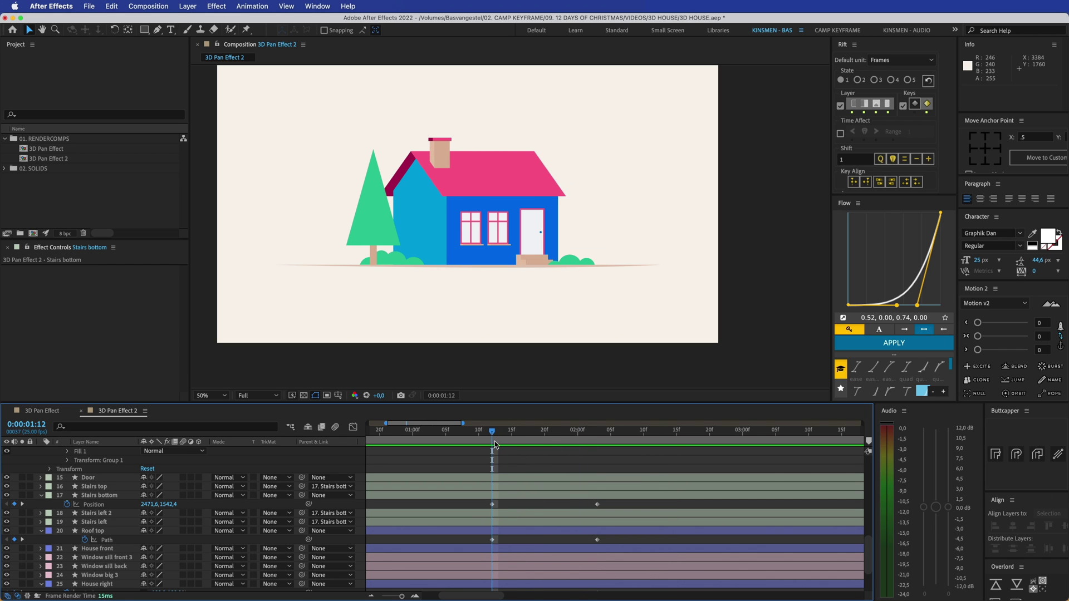
Collapse all layer properties and add a new null object to the composition
{"action": "key", "text": "u"}
{"action": "scroll", "coordinate": [518, 468], "scroll_direction": "up", "scroll_amount": 5}
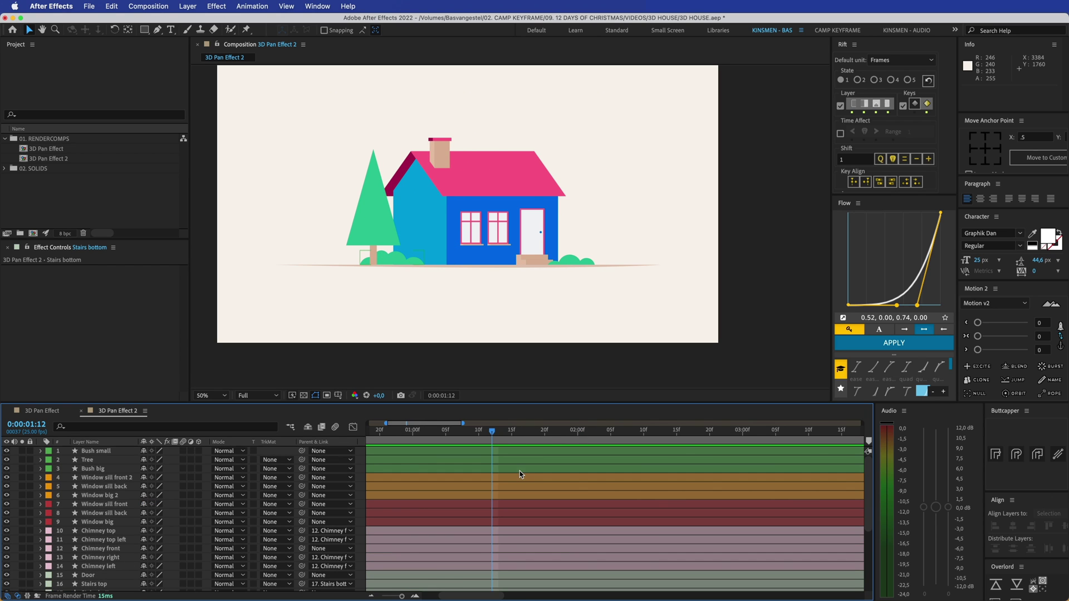
{"action": "left_click", "coordinate": [187, 6]}
{"action": "mouse_move", "coordinate": [200, 21]}
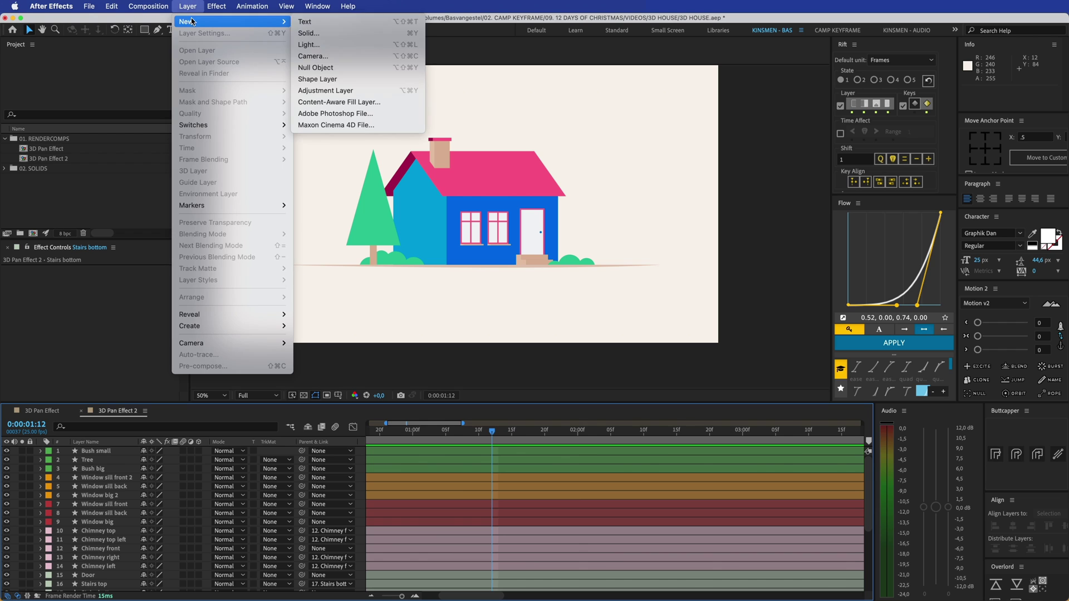
{"action": "left_click", "coordinate": [315, 67]}
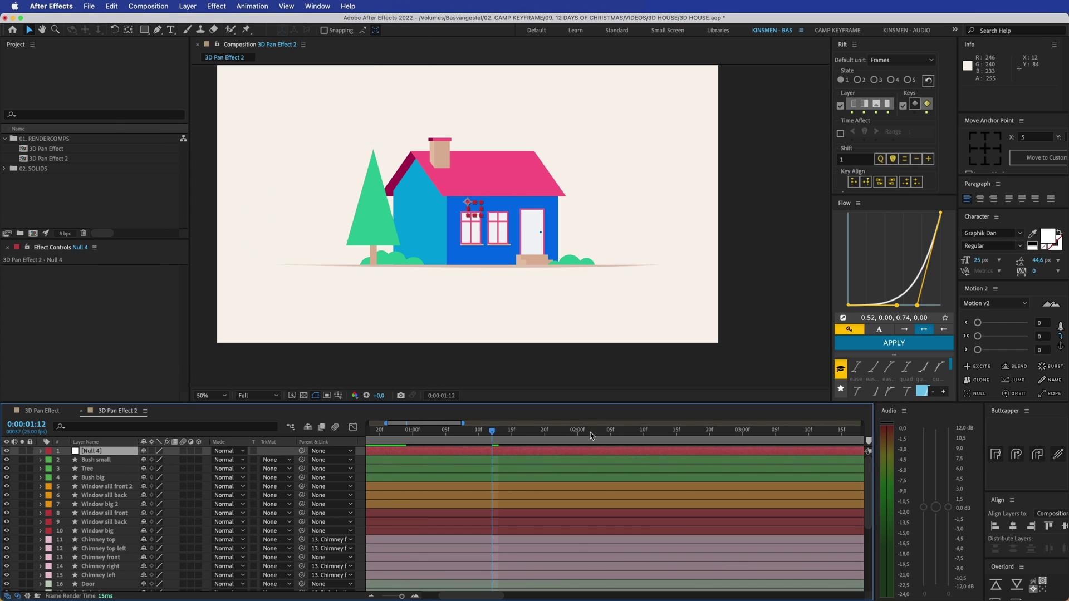
Add a Position keyframe to the new null at 0:00:01:12 and collapse the open layer properties
{"action": "left_click", "coordinate": [506, 464]}
{"action": "key", "text": "u"}
{"action": "left_click", "coordinate": [503, 451]}
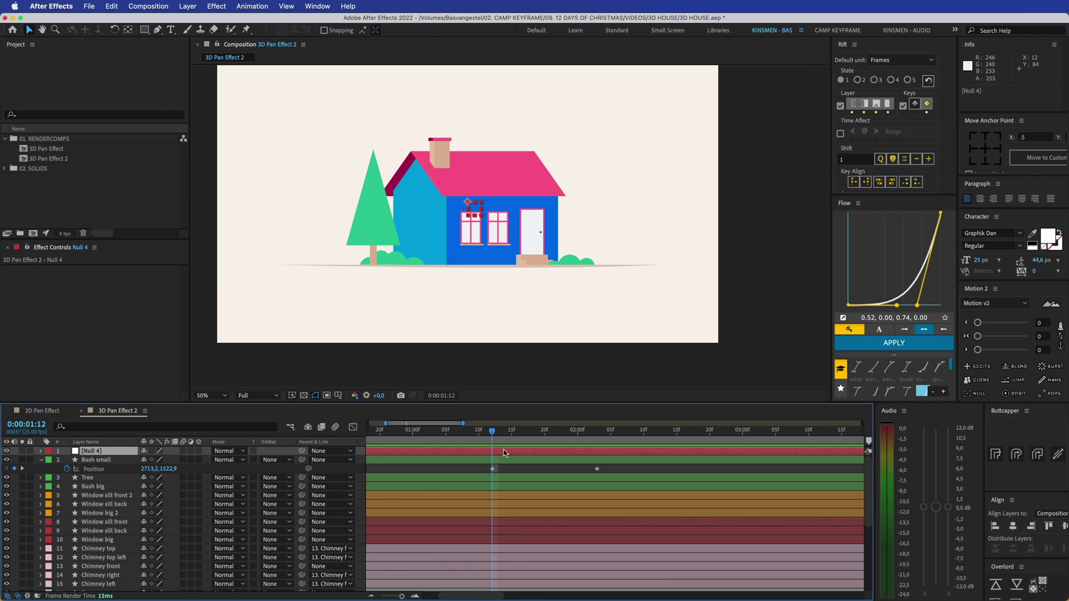
{"action": "key", "text": "p"}
{"action": "left_click", "coordinate": [66, 460]}
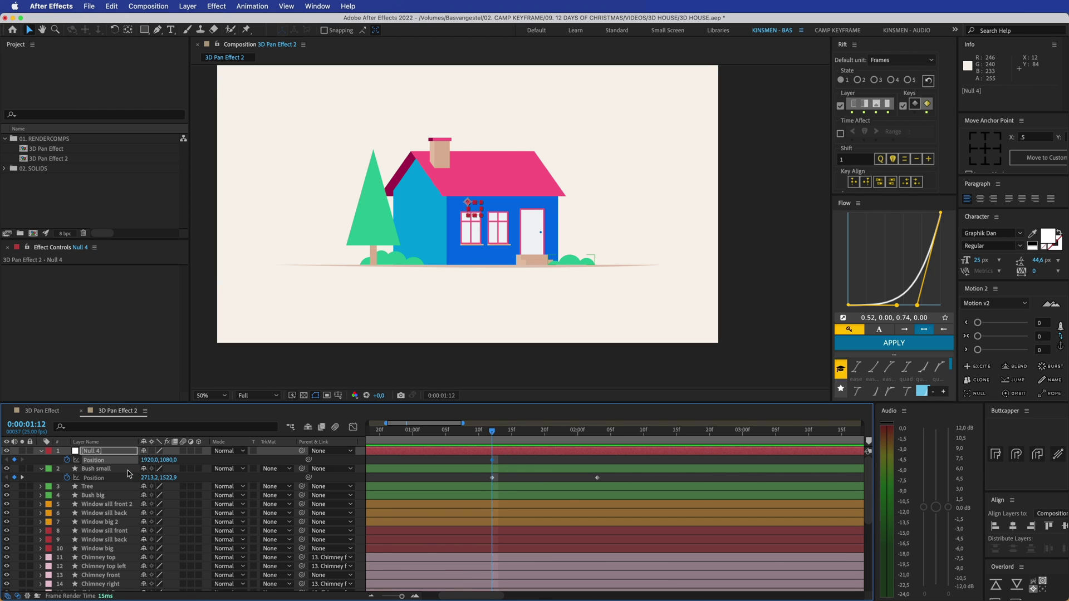
{"action": "left_click", "coordinate": [531, 462]}
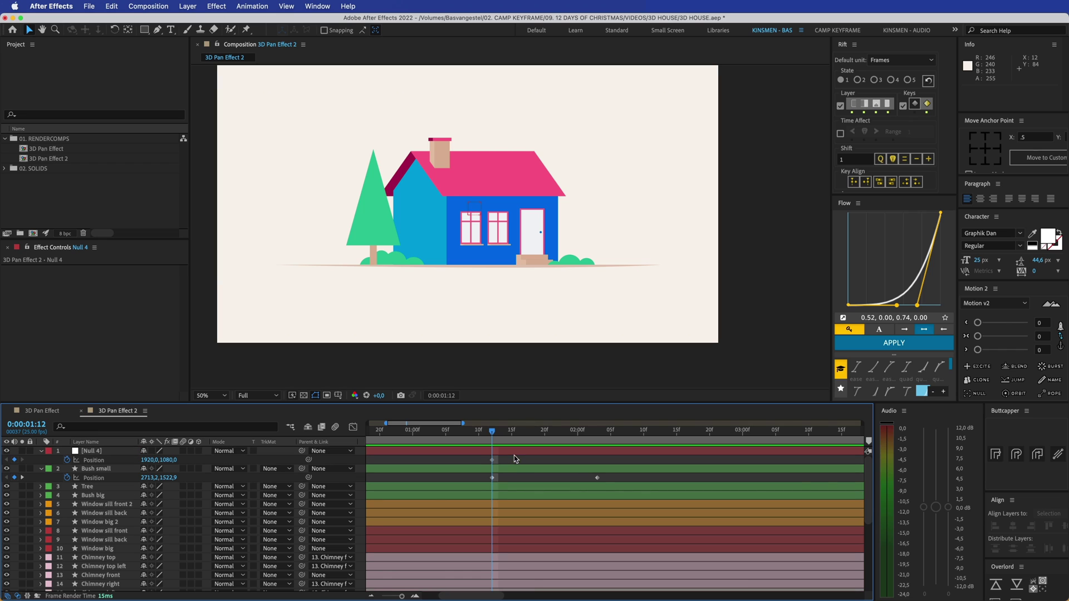
{"action": "key", "text": "u"}
{"action": "left_click", "coordinate": [503, 470]}
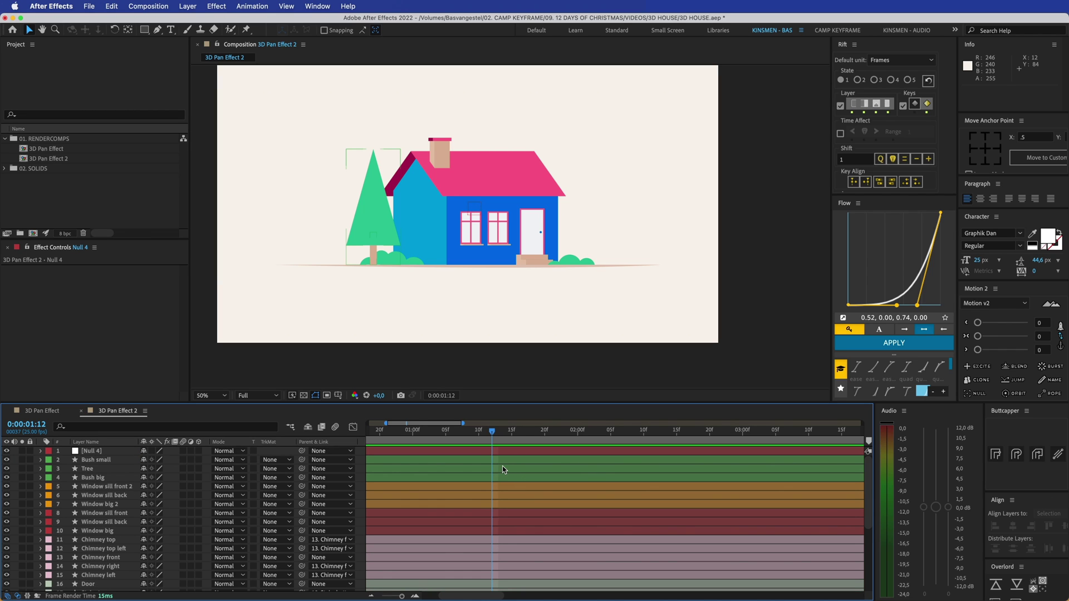
Rename the new null layer as movement
{"action": "left_click", "coordinate": [458, 452]}
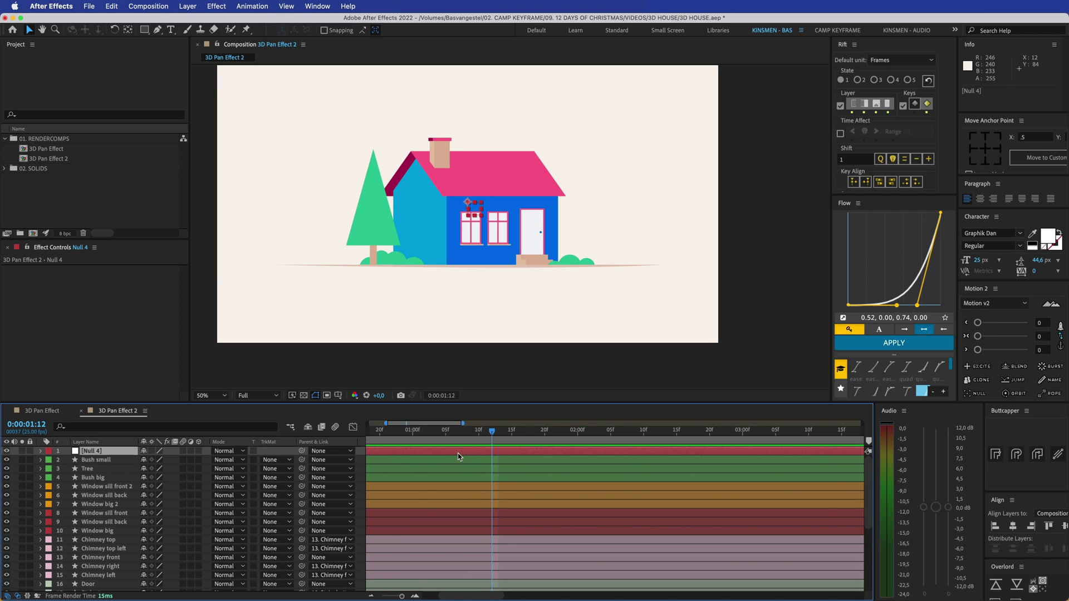
{"action": "key", "text": "Return"}
{"action": "type", "text": "movement"}
{"action": "key", "text": "Return"}
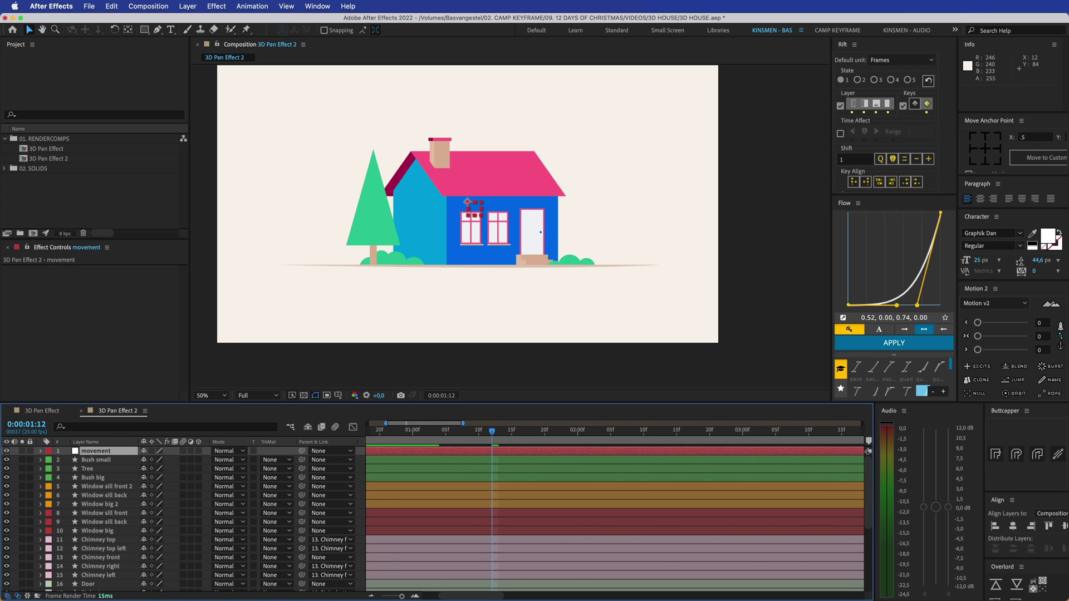
Parent all unlocked layers that have no parent yet to the movement null, and test the link with a trial move that is undone
{"action": "key", "text": "super+a"}
{"action": "left_click", "coordinate": [384, 454], "text": "super"}
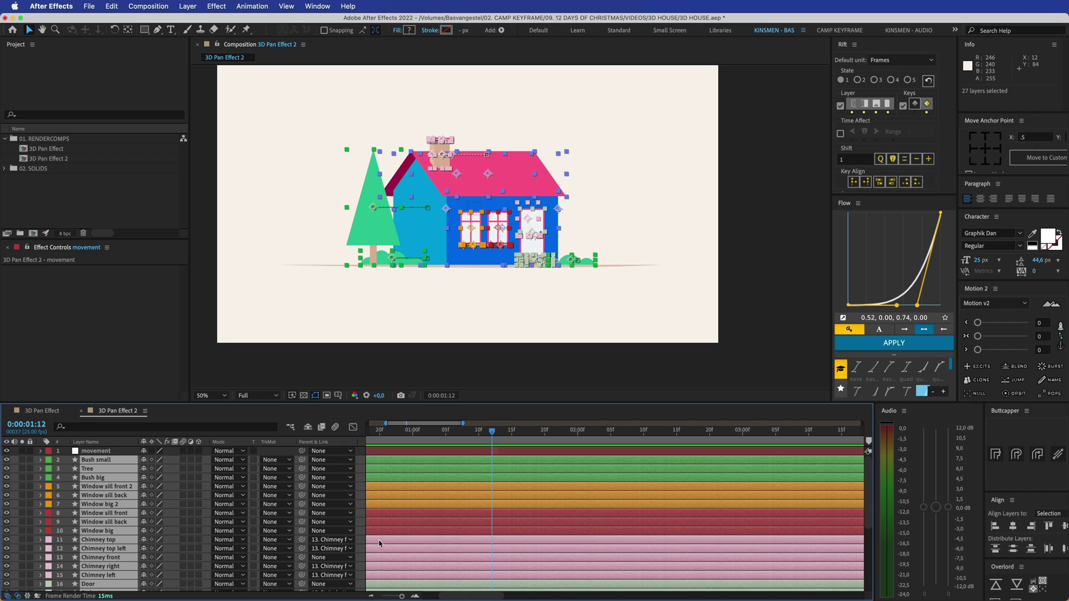
{"action": "left_click", "coordinate": [379, 540], "text": "super"}
{"action": "left_click", "coordinate": [377, 549], "text": "super"}
{"action": "left_click", "coordinate": [376, 567], "text": "super"}
{"action": "left_click", "coordinate": [377, 576], "text": "super"}
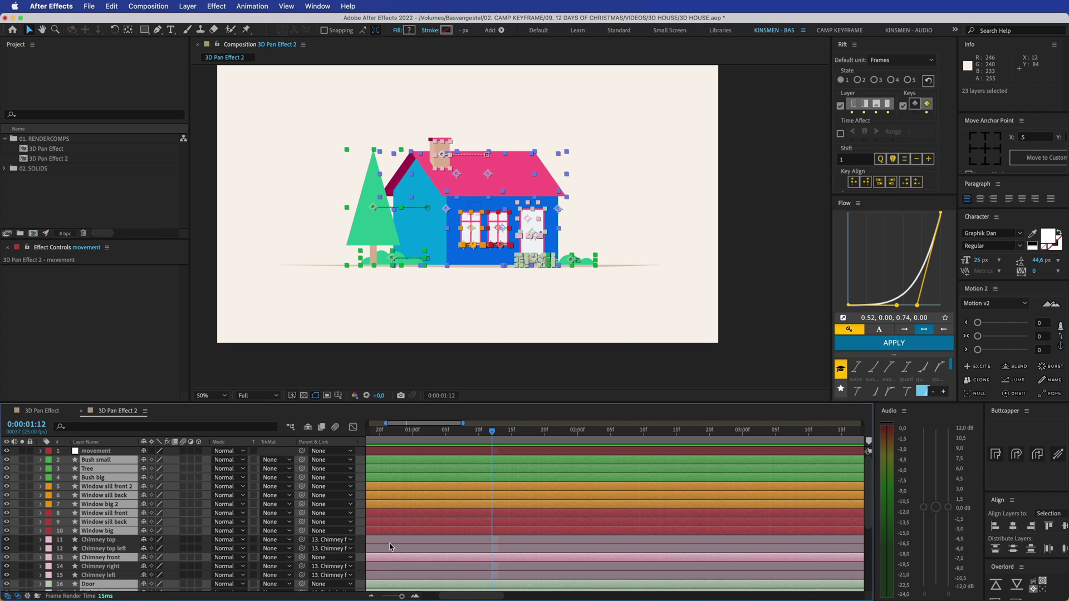
{"action": "scroll", "coordinate": [356, 529], "scroll_direction": "down", "scroll_amount": 5}
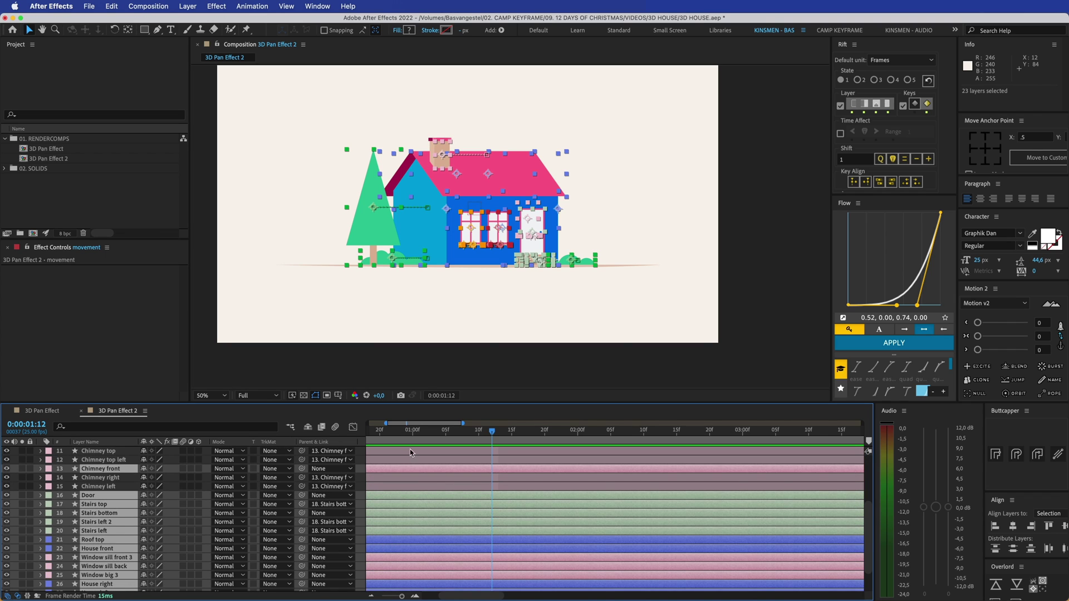
{"action": "left_click", "coordinate": [370, 505], "text": "super"}
{"action": "left_click", "coordinate": [374, 523], "text": "super"}
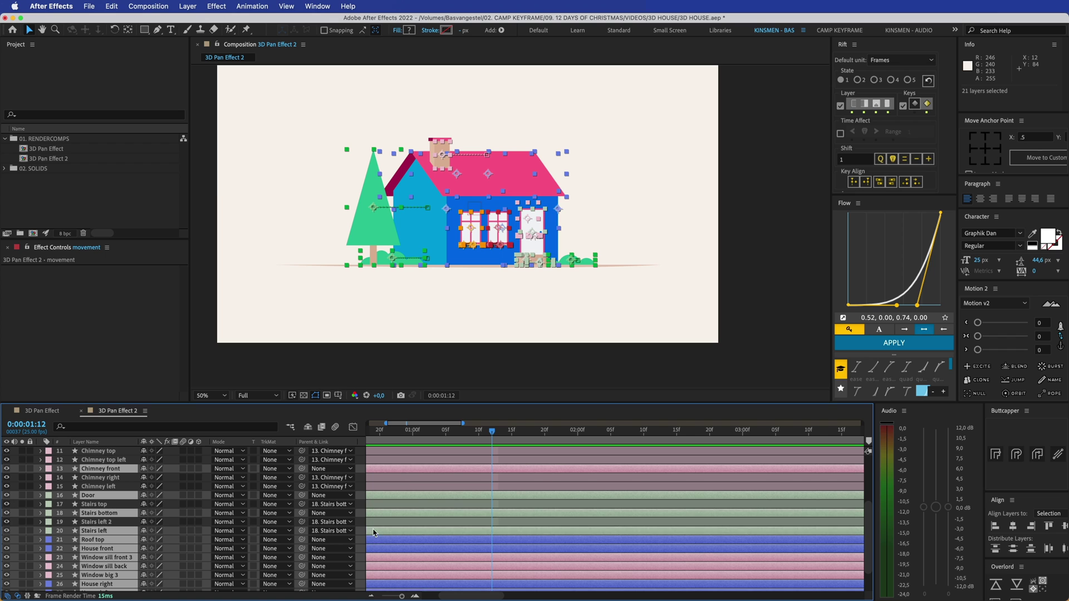
{"action": "left_click", "coordinate": [376, 531], "text": "super"}
{"action": "scroll", "coordinate": [379, 526], "scroll_direction": "down", "scroll_amount": 3}
{"action": "scroll", "coordinate": [380, 524], "scroll_direction": "up", "scroll_amount": 10}
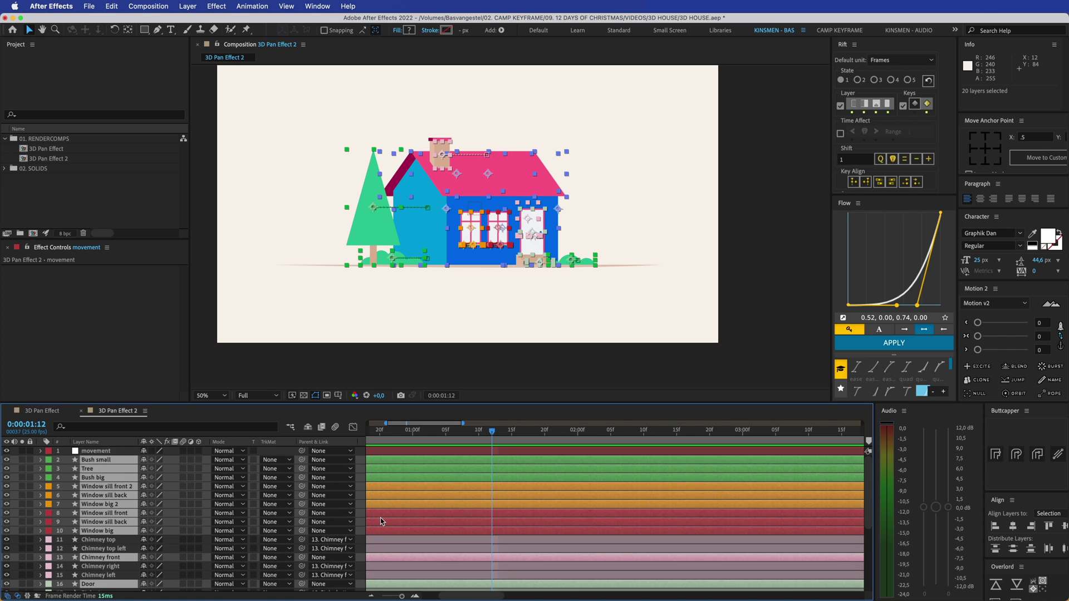
{"action": "scroll", "coordinate": [380, 524], "scroll_direction": "down", "scroll_amount": 10}
{"action": "scroll", "coordinate": [91, 557], "scroll_direction": "up", "scroll_amount": 10}
{"action": "left_click_drag", "start_coordinate": [302, 460], "coordinate": [98, 451]}
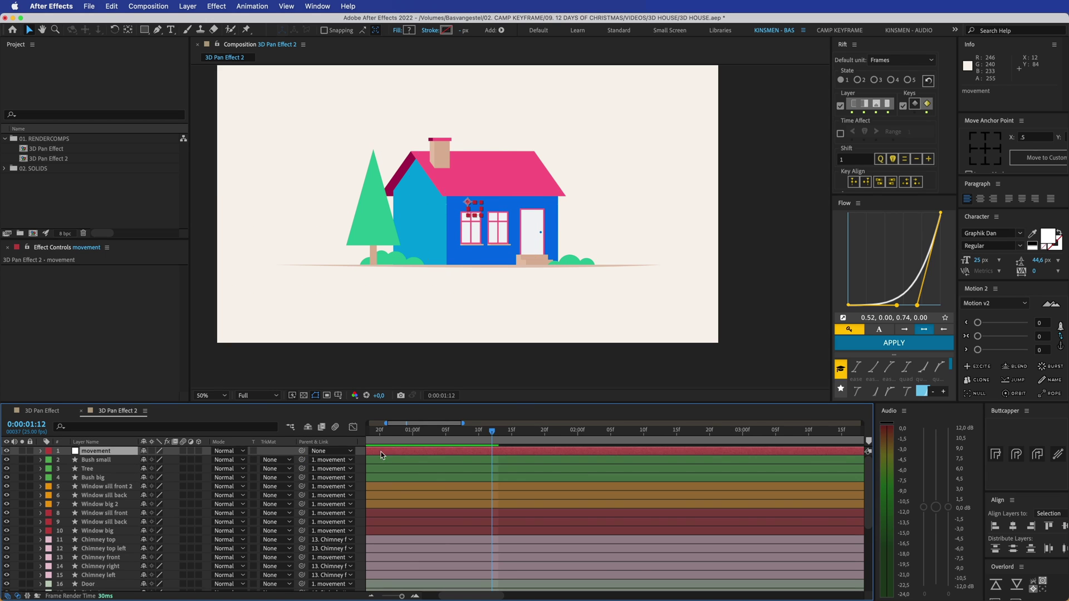
{"action": "left_click_drag", "start_coordinate": [473, 210], "coordinate": [515, 145]}
{"action": "key", "text": "super+z"}
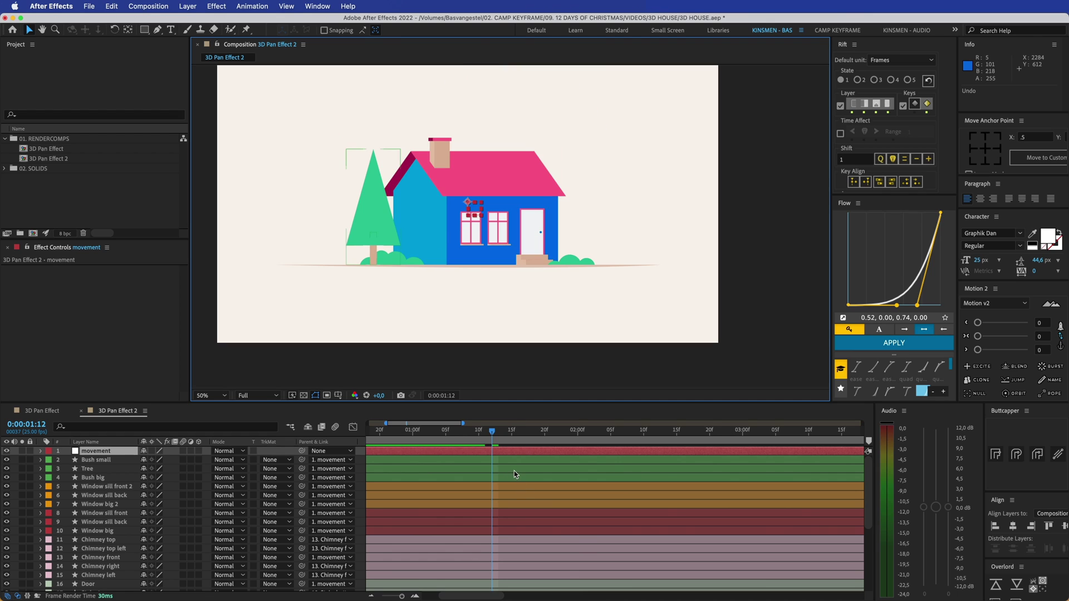
At the second keyframe time, 0:00:02:03, move the movement null left to X 1600
{"action": "left_click", "coordinate": [506, 460]}
{"action": "key", "text": "u"}
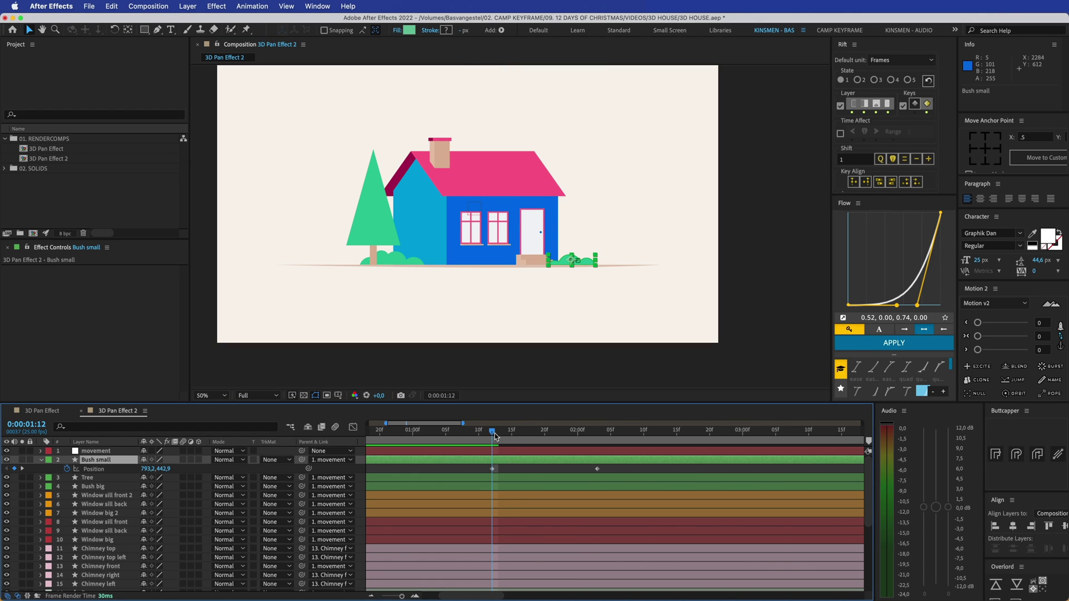
{"action": "left_click", "coordinate": [502, 451]}
{"action": "key", "text": "u"}
{"action": "left_click_drag", "start_coordinate": [492, 435], "coordinate": [597, 435]}
{"action": "left_click", "coordinate": [601, 459]}
{"action": "left_click", "coordinate": [601, 452]}
{"action": "key", "text": "shift+Left"}
{"action": "key", "text": "shift+Left"}
{"action": "key", "text": "shift+Left"}
{"action": "key", "text": "shift+Left"}
{"action": "key", "text": "shift+Left"}
{"action": "key", "text": "shift+Left"}
{"action": "key", "text": "shift+Left"}
{"action": "key", "text": "shift+Left"}
{"action": "key", "text": "shift+Left"}
{"action": "key", "text": "shift+Left"}
{"action": "key", "text": "shift+Left"}
{"action": "key", "text": "shift+Left"}
{"action": "key", "text": "shift+Left"}
{"action": "key", "text": "shift+Left"}
{"action": "key", "text": "shift+Left"}
{"action": "key", "text": "shift+Left"}
{"action": "key", "text": "shift+Left"}
{"action": "key", "text": "shift+Left"}
{"action": "key", "text": "shift+Left"}
{"action": "key", "text": "shift+Left"}
{"action": "key", "text": "shift+Left"}
{"action": "key", "text": "shift+Left"}
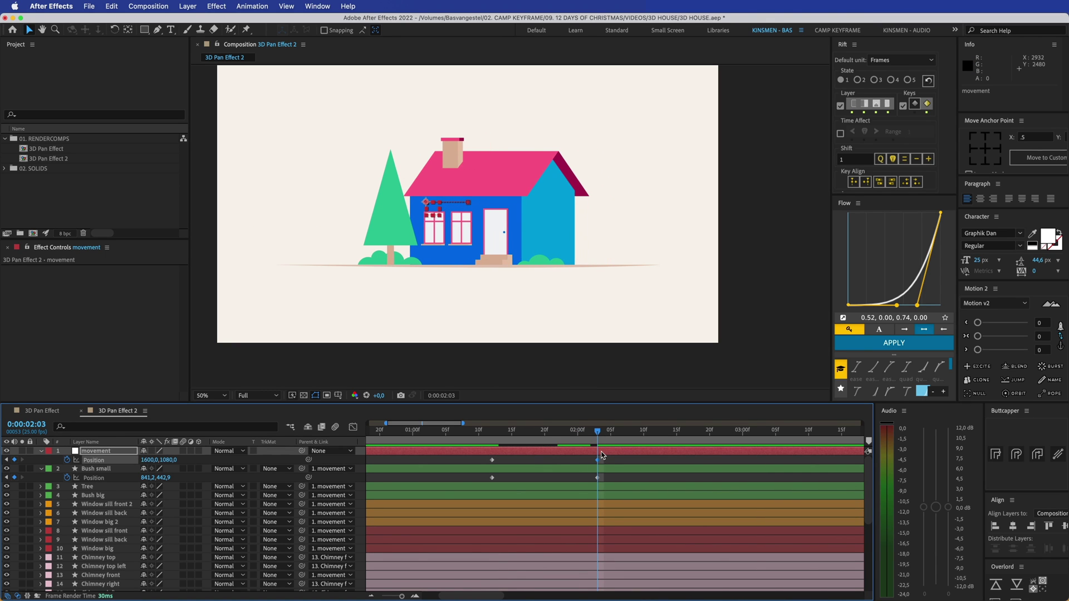
{"action": "left_click", "coordinate": [617, 465]}
Scrub through the pan to check the overall movement and return to 0:00:01:12
{"action": "left_click_drag", "start_coordinate": [597, 432], "coordinate": [497, 436]}
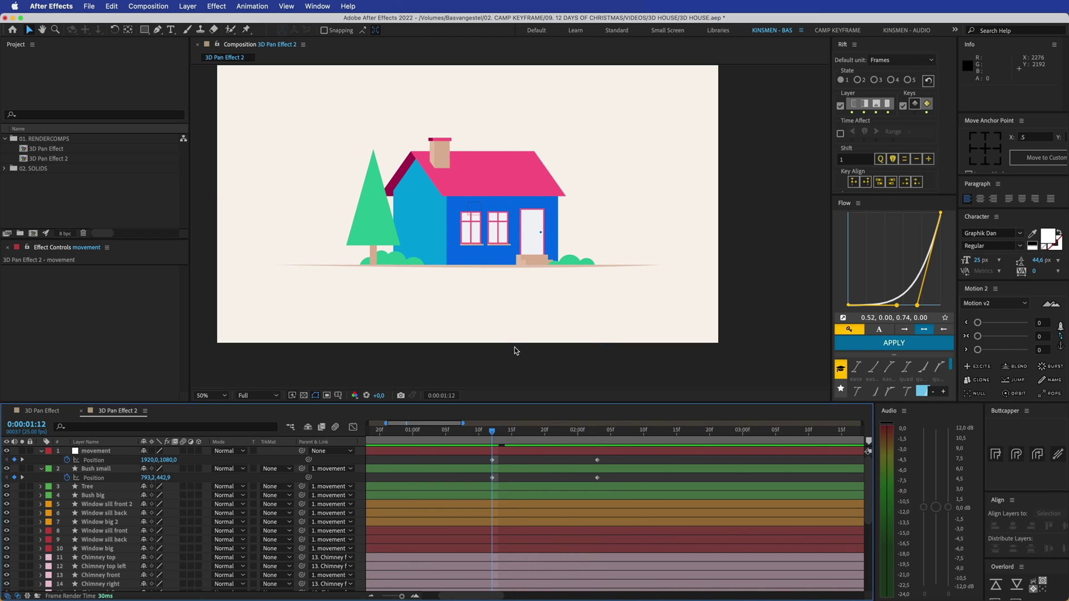
{"action": "key", "text": "comma"}
{"action": "left_click_drag", "start_coordinate": [658, 432], "coordinate": [491, 436]}
Reveal the keyframed properties of all layers and select all their keyframes
{"action": "left_click", "coordinate": [516, 469]}
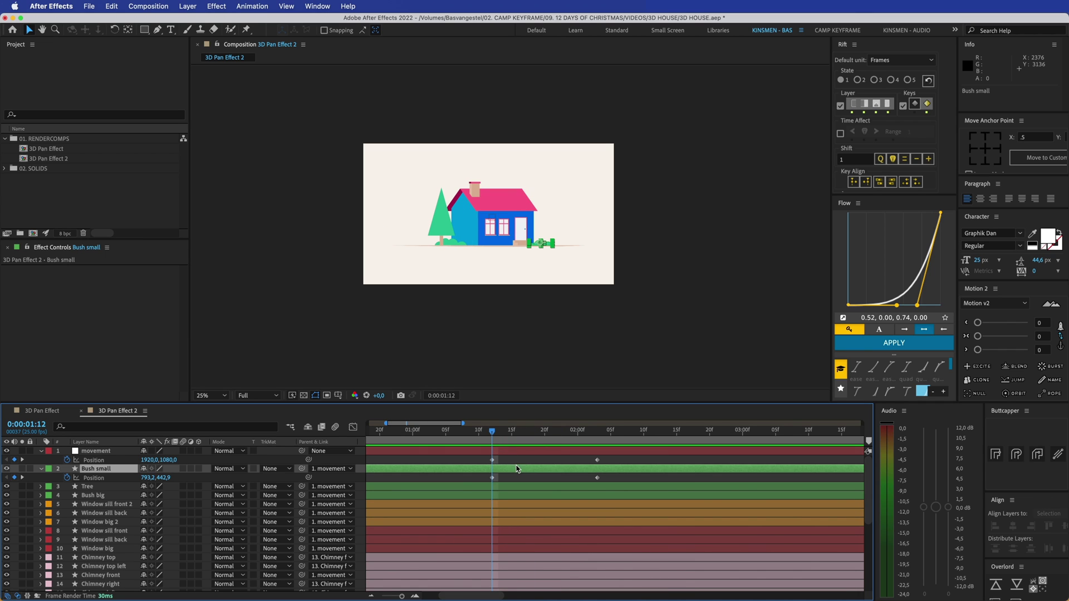
{"action": "key", "text": "u"}
{"action": "left_click", "coordinate": [513, 462]}
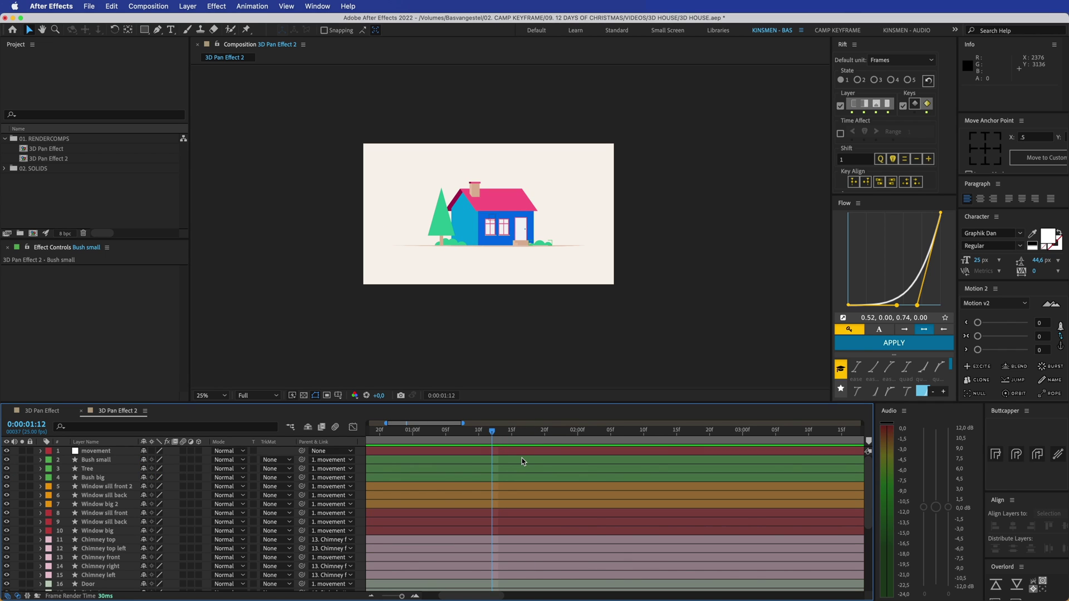
{"action": "key", "text": "u"}
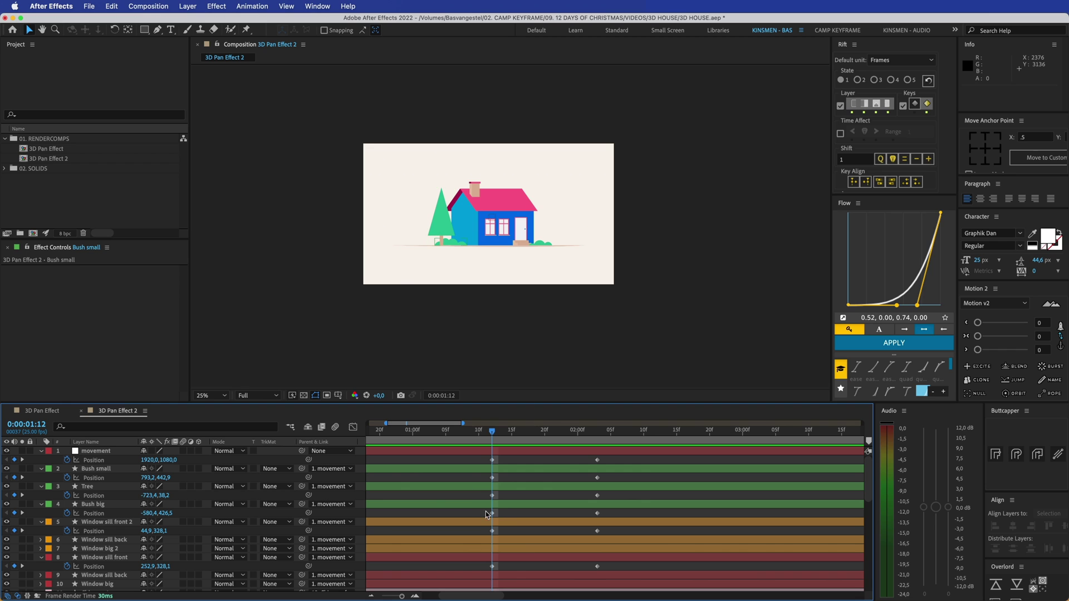
{"action": "key", "text": "grave"}
{"action": "left_click_drag", "start_coordinate": [483, 486], "coordinate": [635, 82]}
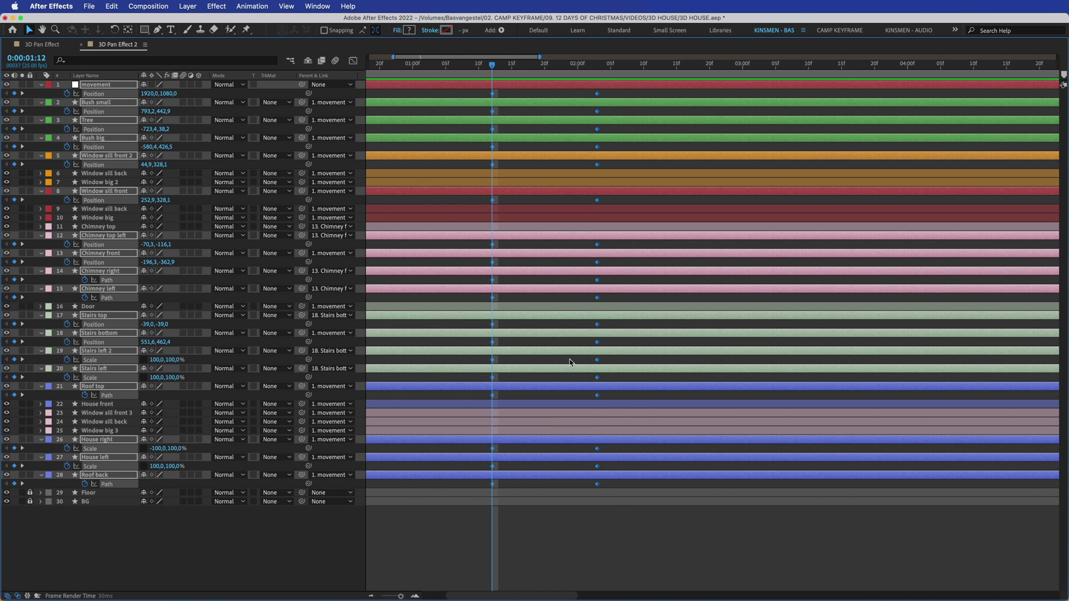
{"action": "key", "text": "grave"}
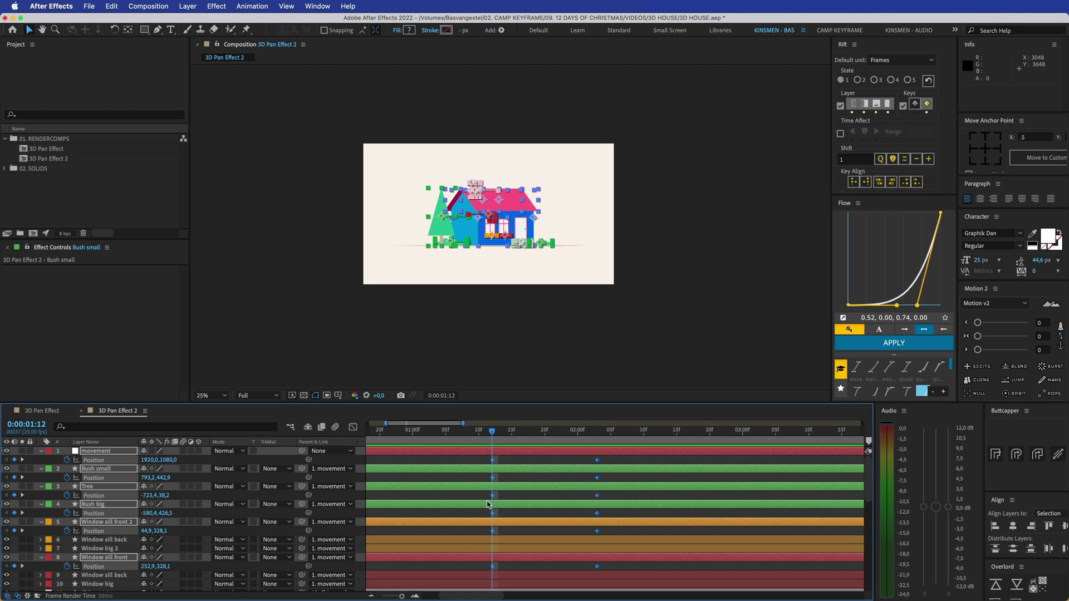
Apply Easy Ease to the movement null's Position keyframes and steepen their speed curve in the Graph Editor
{"action": "left_click", "coordinate": [482, 460]}
{"action": "right_click", "coordinate": [597, 460]}
{"action": "mouse_move", "coordinate": [651, 590]}
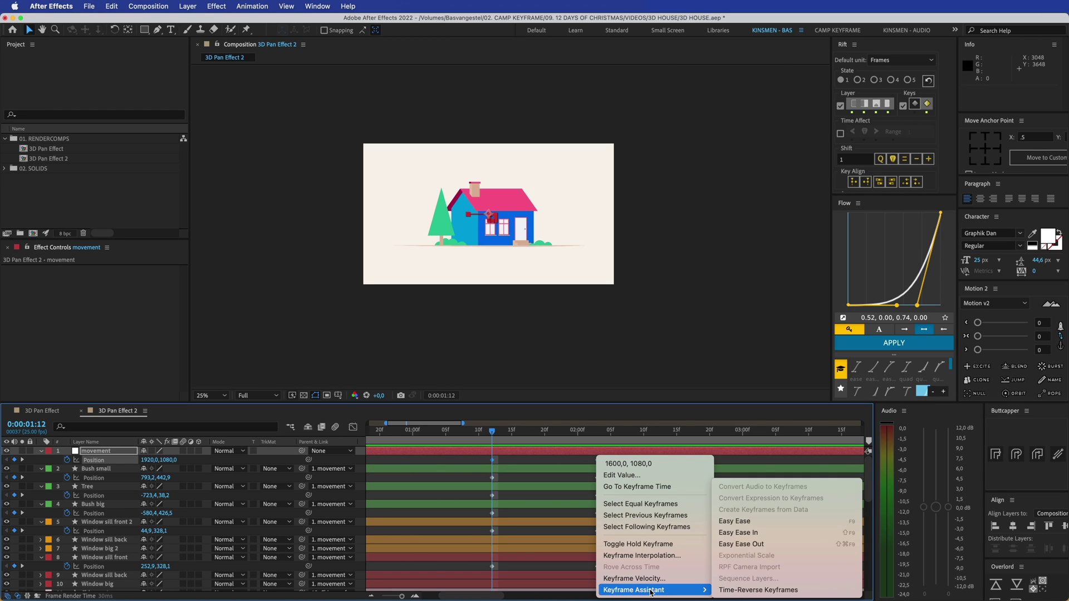
{"action": "left_click", "coordinate": [740, 525]}
{"action": "left_click", "coordinate": [353, 430]}
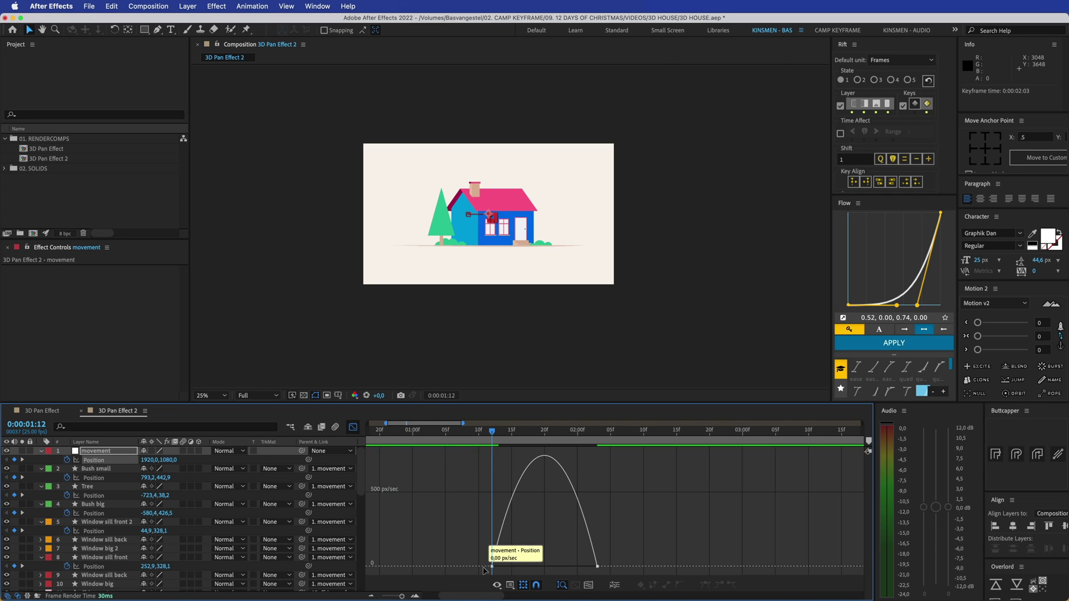
{"action": "left_click_drag", "start_coordinate": [509, 568], "coordinate": [559, 568]}
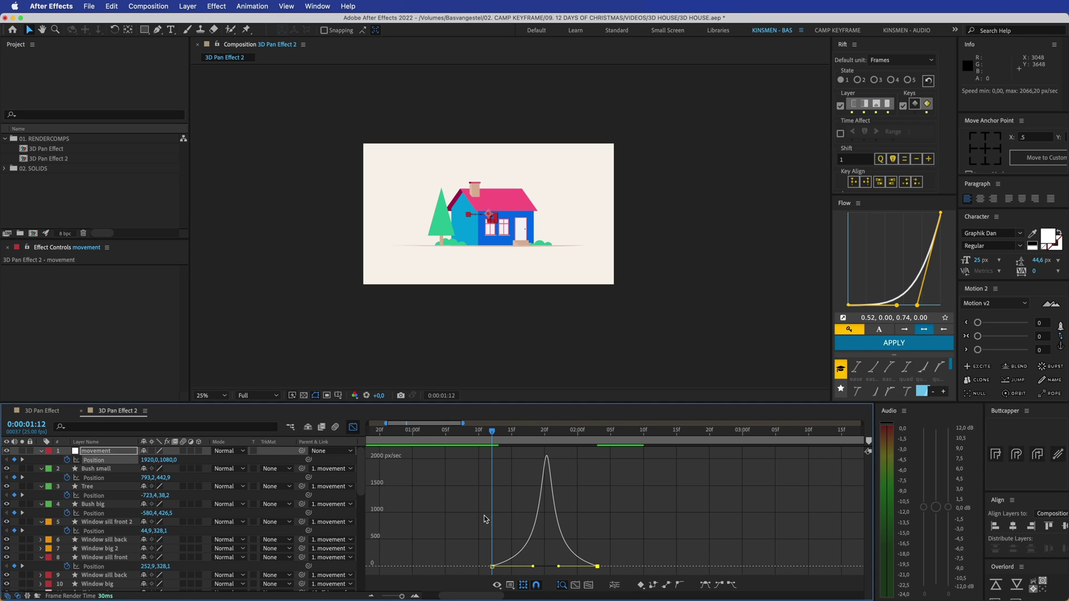
{"action": "left_click", "coordinate": [353, 428]}
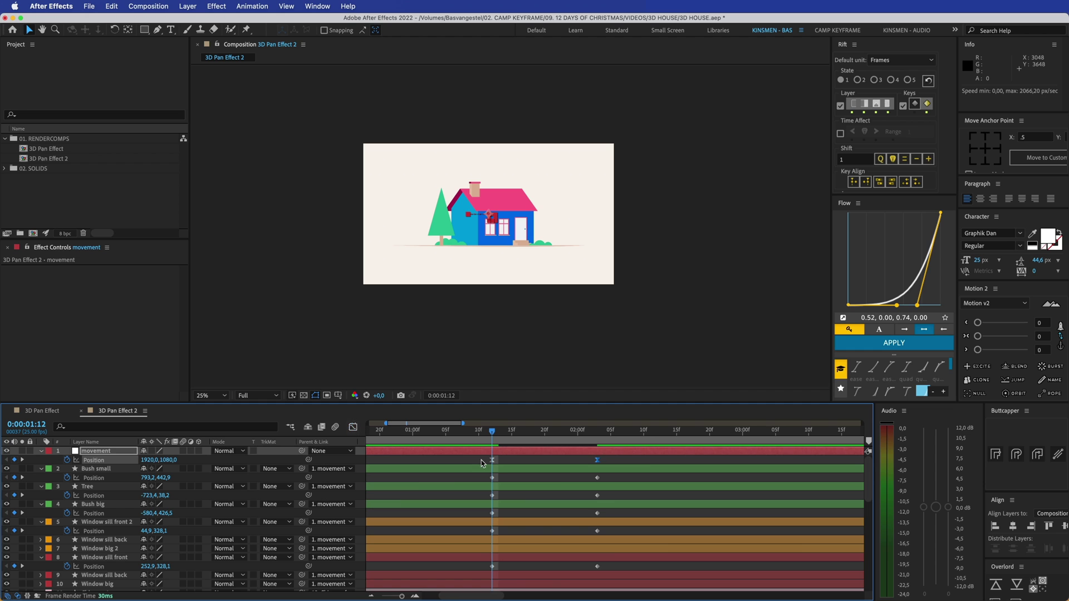
Select the keyframes of all layers and apply the Flow expo curve 0.90, 0.00, 0.10, 1.00
{"action": "key", "text": "grave"}
{"action": "left_click_drag", "start_coordinate": [473, 507], "coordinate": [650, 81]}
{"action": "key", "text": "grave"}
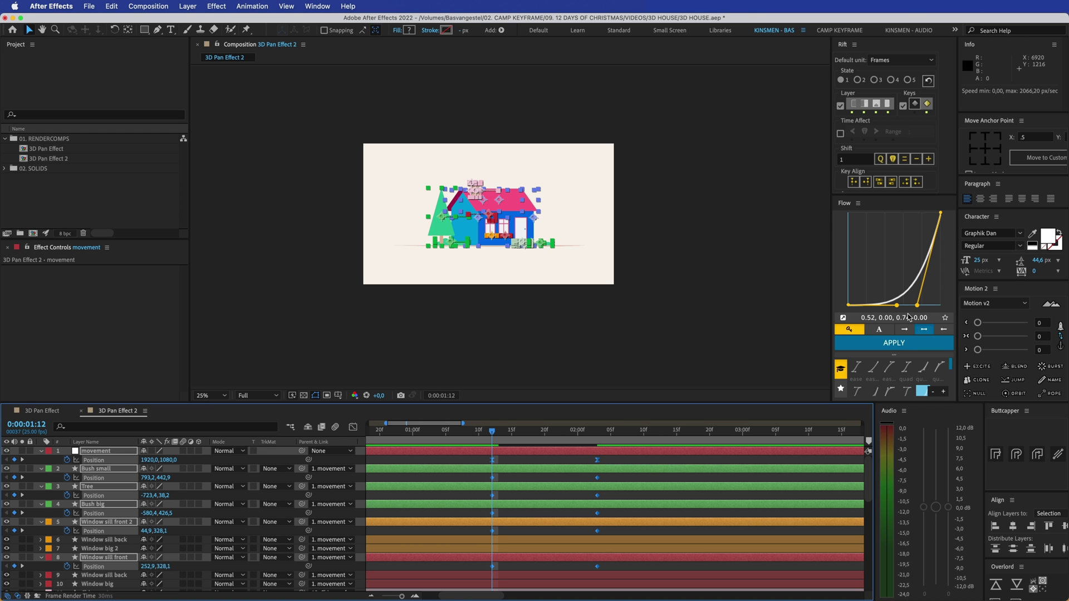
{"action": "scroll", "coordinate": [901, 384], "scroll_direction": "down", "scroll_amount": 3}
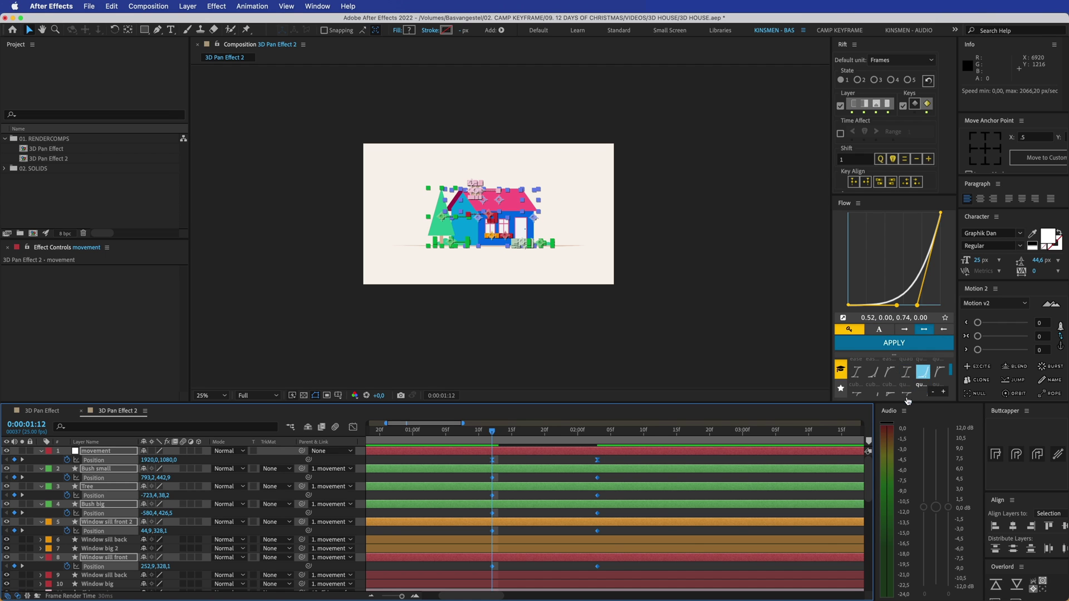
{"action": "left_click", "coordinate": [906, 370]}
{"action": "left_click", "coordinate": [913, 343]}
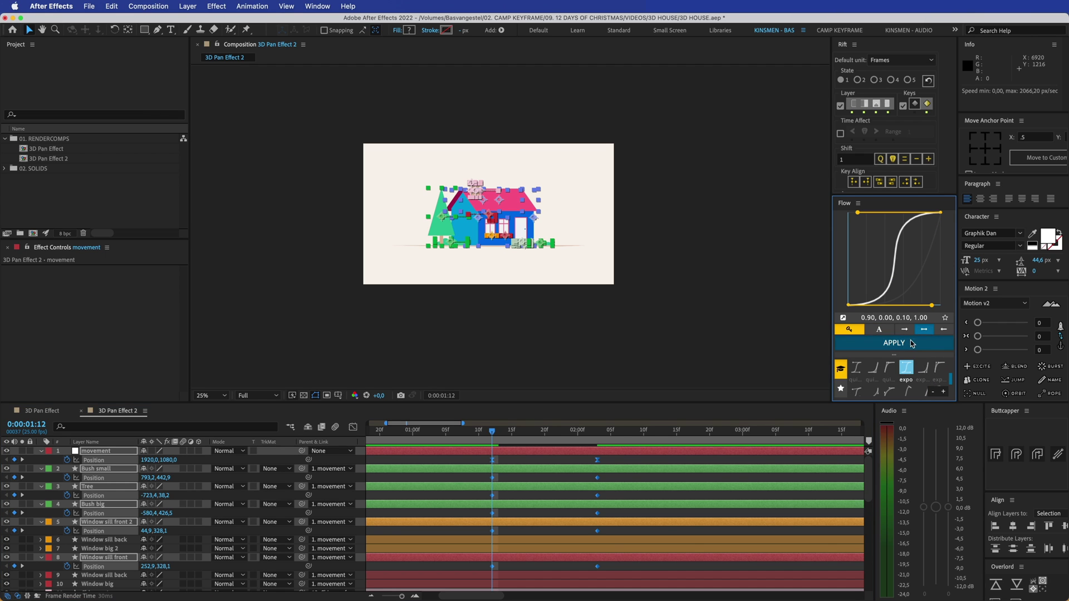
Play back the pan to check the new easing
{"action": "left_click", "coordinate": [503, 461]}
{"action": "key", "text": "space"}
{"action": "key", "text": "space"}
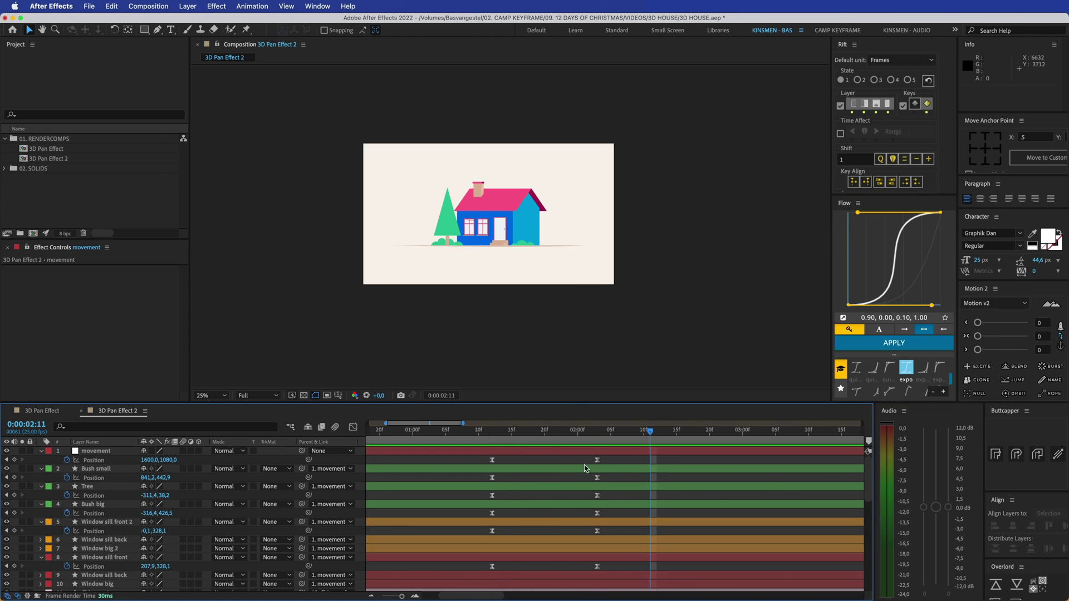
Move the end keyframes of all layers to 0:00:02:16 to slow the pan down
{"action": "key", "text": "grave"}
{"action": "left_click_drag", "start_coordinate": [616, 489], "coordinate": [675, 98]}
{"action": "key", "text": "grave"}
{"action": "key", "text": "j"}
Play back and scrub the slower pan to check its timing
{"action": "key", "text": "space"}
{"action": "left_click", "coordinate": [505, 434]}
{"action": "left_click", "coordinate": [513, 459]}
{"action": "left_click_drag", "start_coordinate": [508, 438], "coordinate": [2, 443]}
Open the 3D Pan Effect composition, reveal Null 3's Position keyframes and scrub through its movement
{"action": "left_click", "coordinate": [42, 411]}
{"action": "left_click", "coordinate": [490, 435]}
{"action": "left_click", "coordinate": [493, 453]}
{"action": "key", "text": "u"}
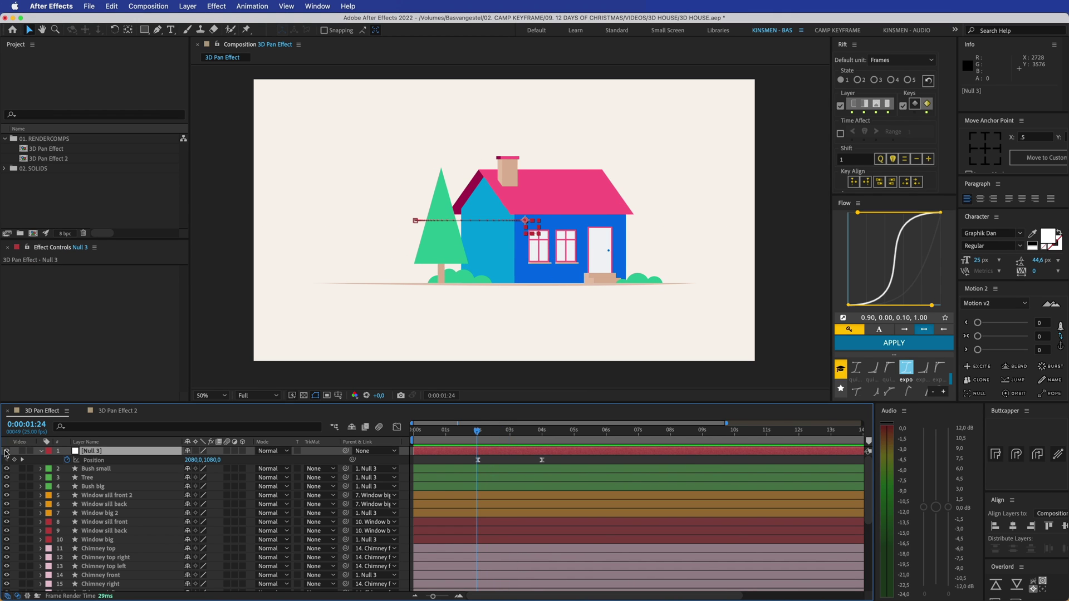
{"action": "left_click_drag", "start_coordinate": [477, 435], "coordinate": [506, 435]}
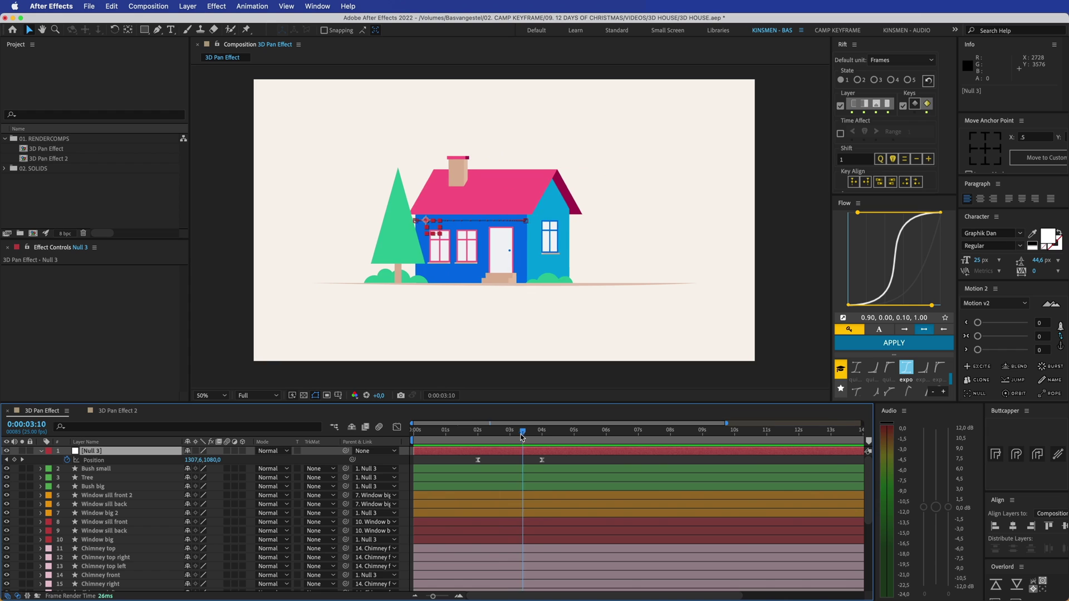
Return to 3D Pan Effect 2 and nudge the movement null right at its first Position keyframe
{"action": "left_click", "coordinate": [117, 410]}
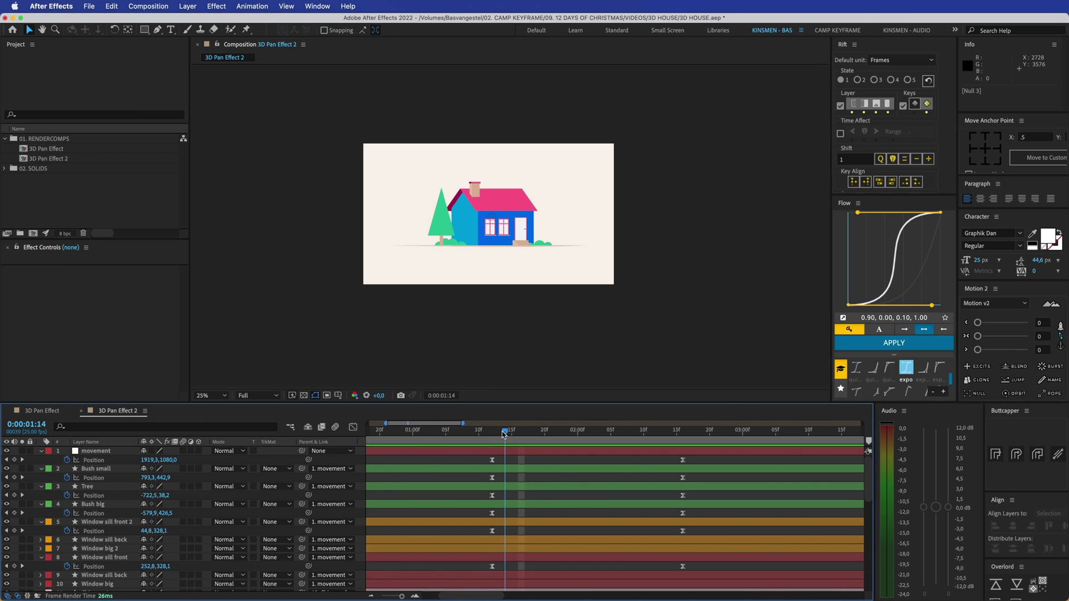
{"action": "left_click", "coordinate": [501, 451]}
{"action": "key", "text": "shift+Right"}
{"action": "key", "text": "shift+Right"}
{"action": "key", "text": "shift+Right"}
{"action": "key", "text": "shift+Right"}
{"action": "key", "text": "shift+Right"}
{"action": "key", "text": "shift+Right"}
At 0:00:02:16, nudge the movement null further left to X 1360
{"action": "left_click_drag", "start_coordinate": [519, 436], "coordinate": [620, 435]}
{"action": "left_click", "coordinate": [687, 439]}
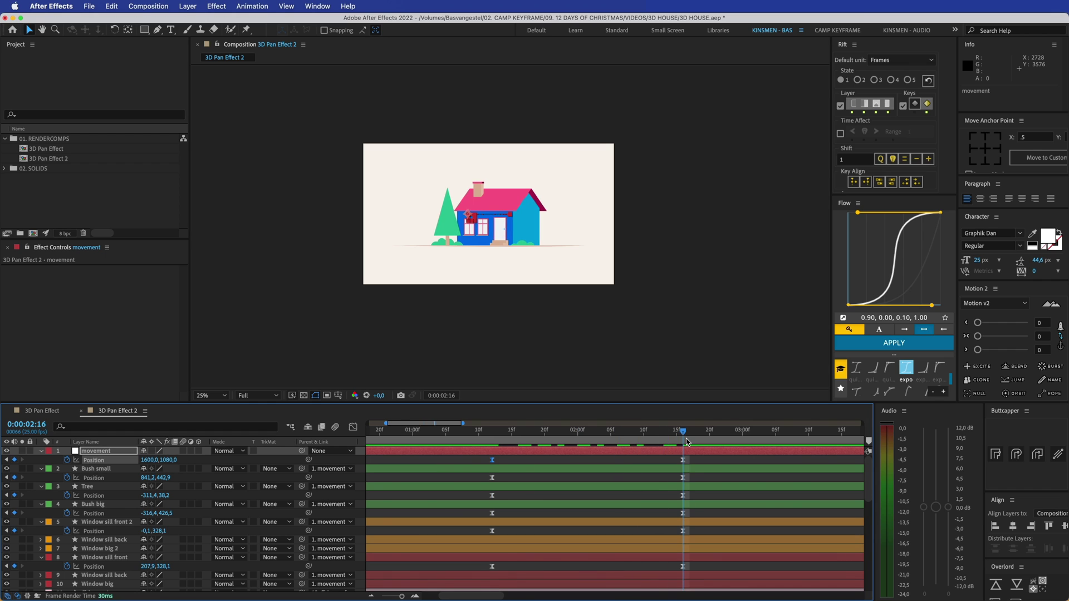
{"action": "left_click", "coordinate": [692, 460]}
{"action": "left_click", "coordinate": [693, 453]}
{"action": "key", "text": "shift+Left"}
{"action": "key", "text": "shift+Left"}
{"action": "key", "text": "shift+Left"}
{"action": "key", "text": "shift+Left"}
{"action": "key", "text": "shift+Left"}
{"action": "key", "text": "shift+Left"}
Scrub and play back the pan to check the wider overall movement
{"action": "scroll", "coordinate": [688, 448], "scroll_direction": "right", "scroll_amount": 1}
{"action": "left_click", "coordinate": [676, 436]}
{"action": "left_click_drag", "start_coordinate": [658, 435], "coordinate": [478, 436]}
{"action": "key", "text": "space"}
{"action": "key", "text": "space"}
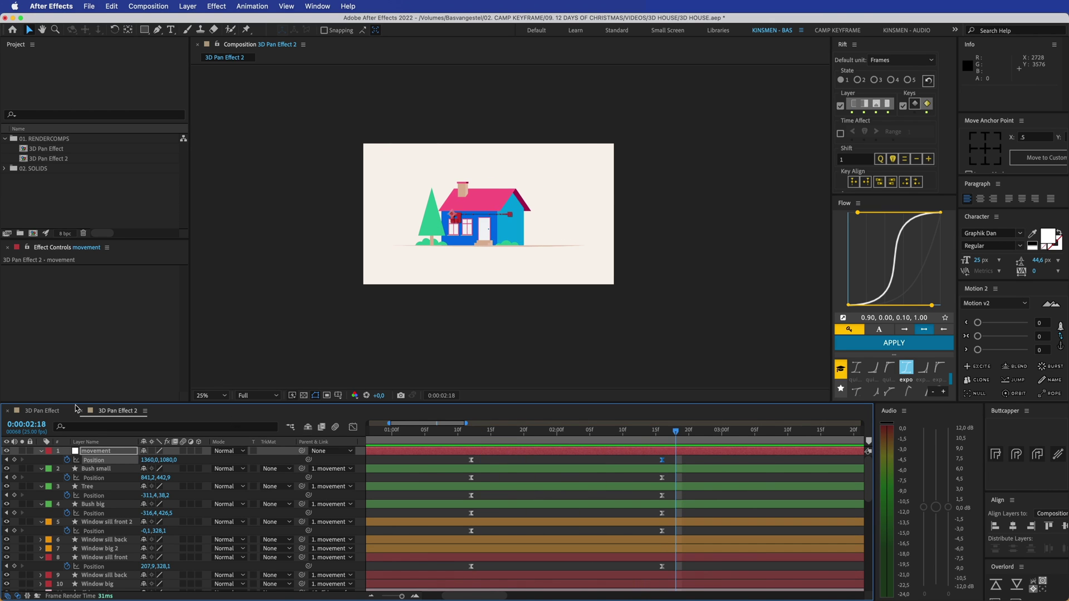
Switch to the 3D Pan Effect composition and reveal Position and Scale of Window big 3 on the house's side wall
{"action": "left_click", "coordinate": [46, 410]}
{"action": "left_click_drag", "start_coordinate": [510, 434], "coordinate": [539, 434]}
{"action": "left_click", "coordinate": [546, 252]}
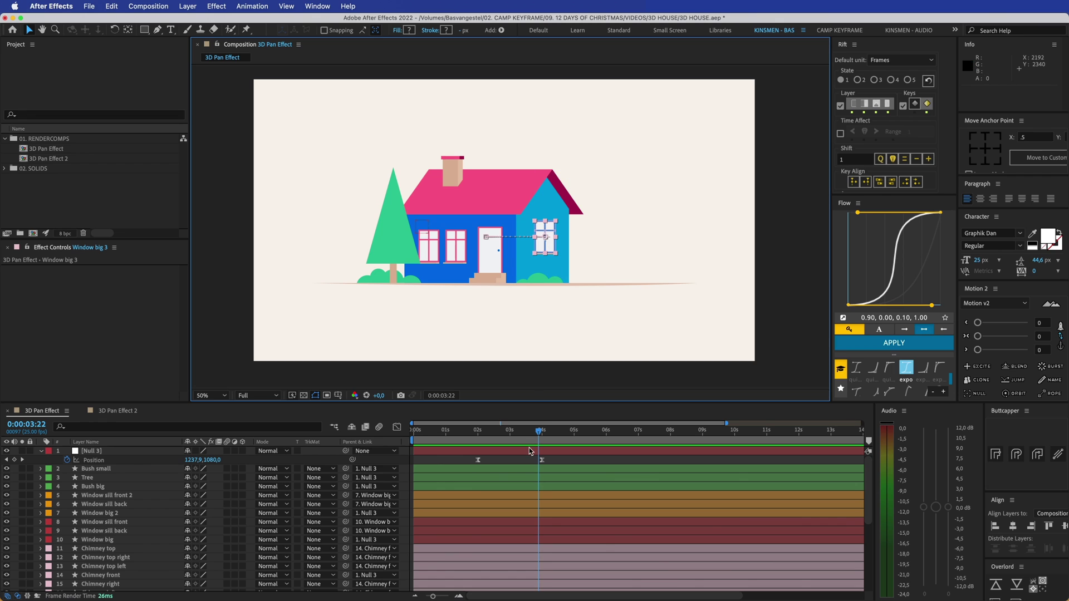
{"action": "key", "text": "p"}
{"action": "key", "text": "shift+s"}
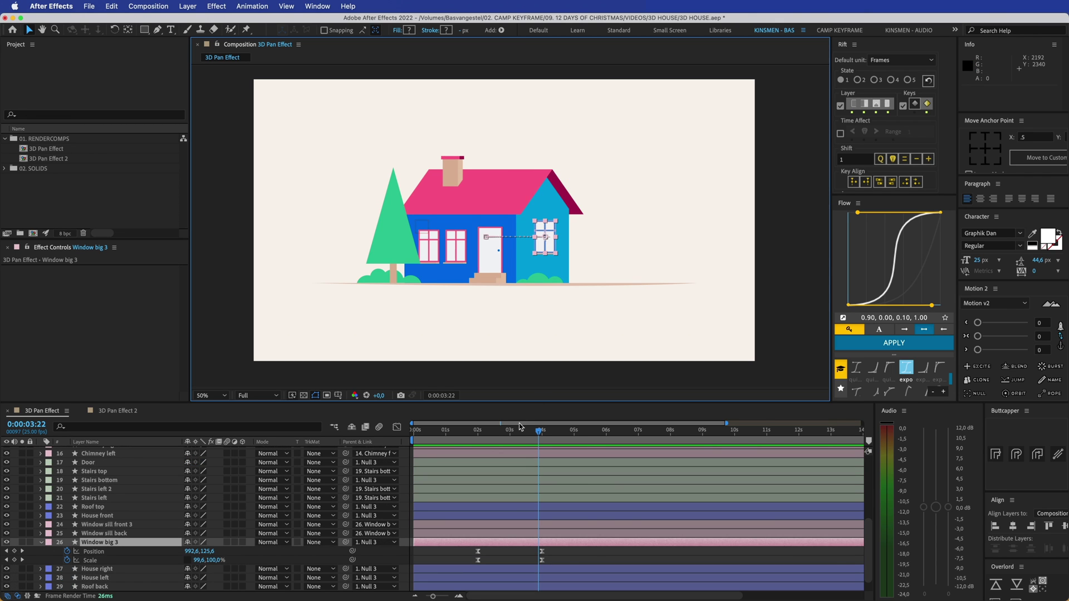
Compare the side window's position and scale at 0:00:02:00 and 0:00:04:00, checking the House right layer as well
{"action": "left_click_drag", "start_coordinate": [521, 428], "coordinate": [483, 438]}
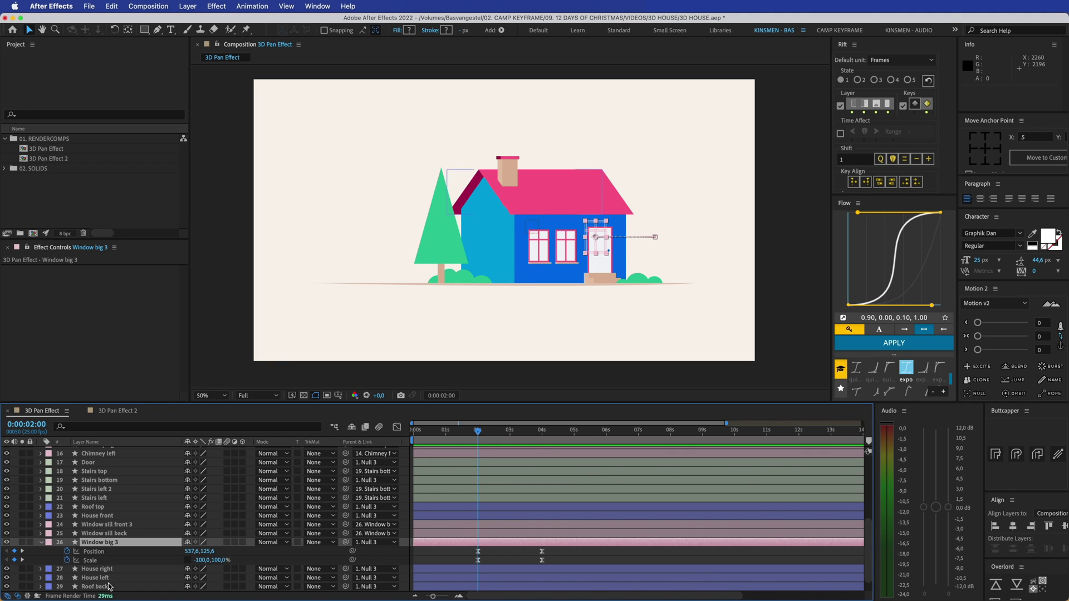
{"action": "left_click", "coordinate": [97, 569]}
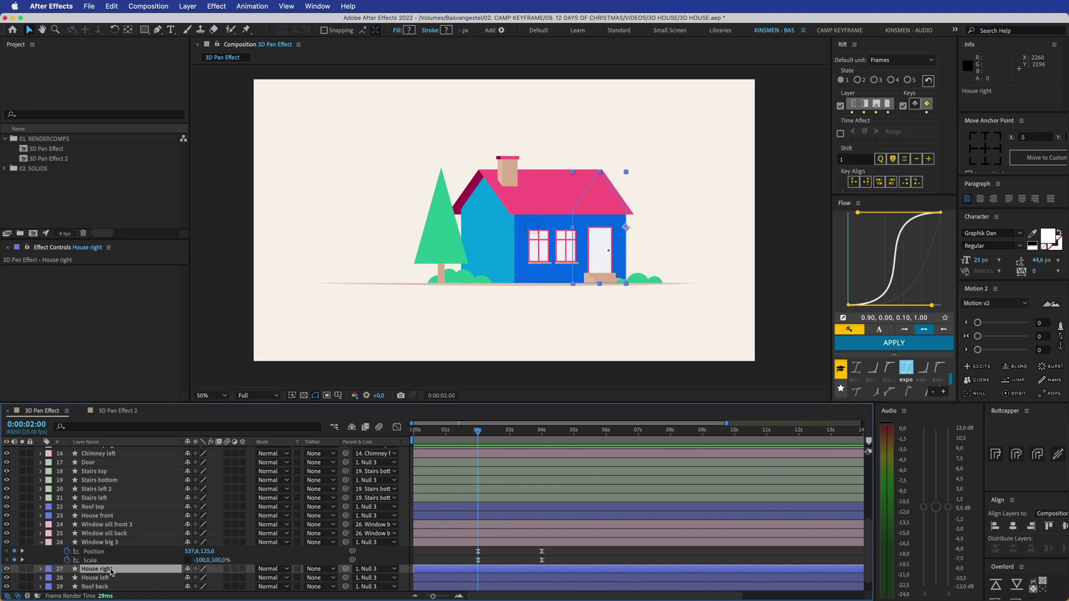
{"action": "left_click", "coordinate": [457, 541]}
{"action": "left_click_drag", "start_coordinate": [481, 432], "coordinate": [543, 443]}
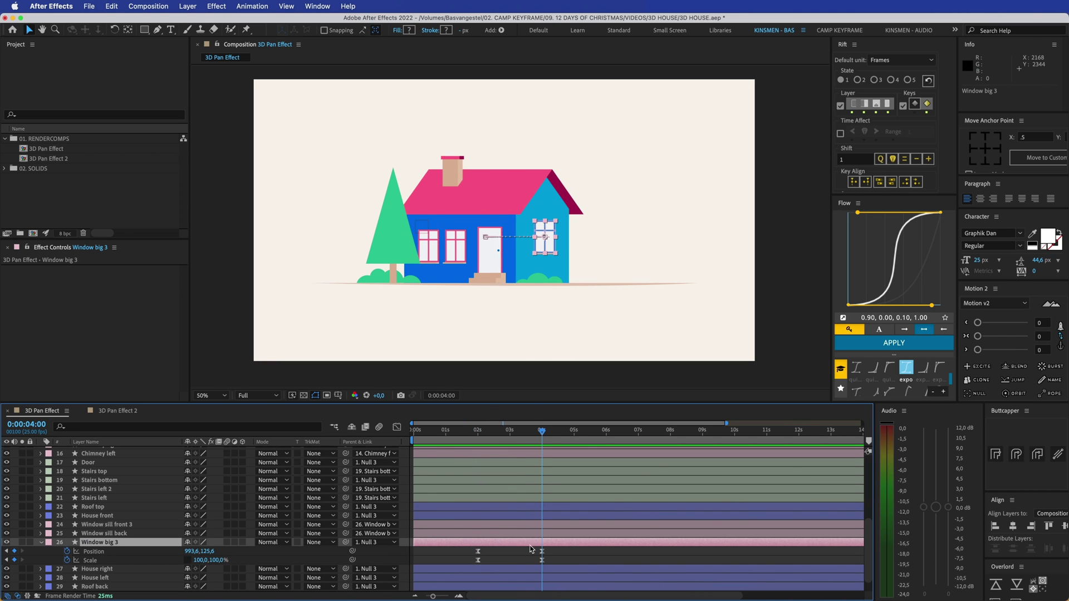
Examine the side wall's window and sill close up midway through the turn, at 0:00:03:01
{"action": "left_click", "coordinate": [527, 551]}
{"action": "left_click", "coordinate": [534, 544]}
{"action": "left_click_drag", "start_coordinate": [542, 431], "coordinate": [514, 434]}
{"action": "left_click", "coordinate": [562, 555]}
{"action": "scroll", "coordinate": [556, 315], "scroll_direction": "up", "scroll_amount": 2}
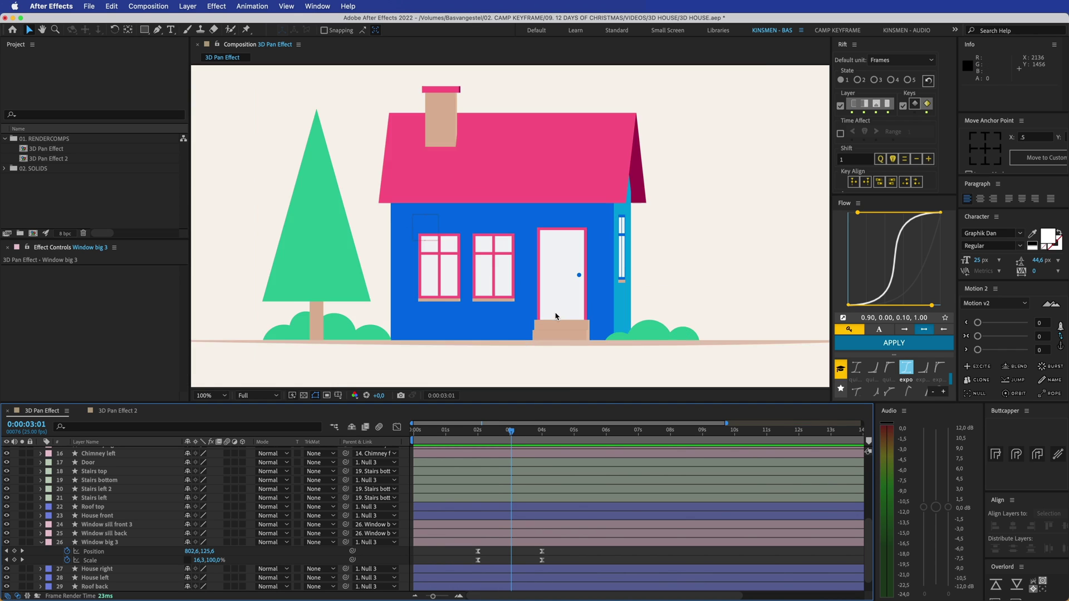
{"action": "left_click_drag", "start_coordinate": [733, 315], "coordinate": [524, 305]}
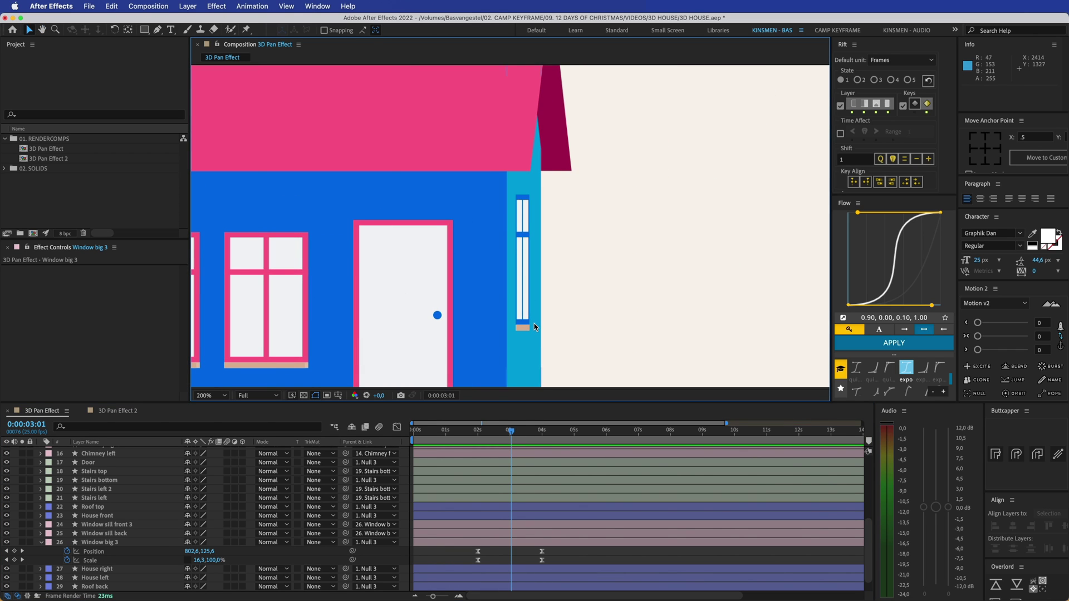
Return to the window's keyframes at 0:00:02:00, play back the whole house, and check the pan at 0:00:03:17
{"action": "key", "text": "Page_Down"}
{"action": "key", "text": "j"}
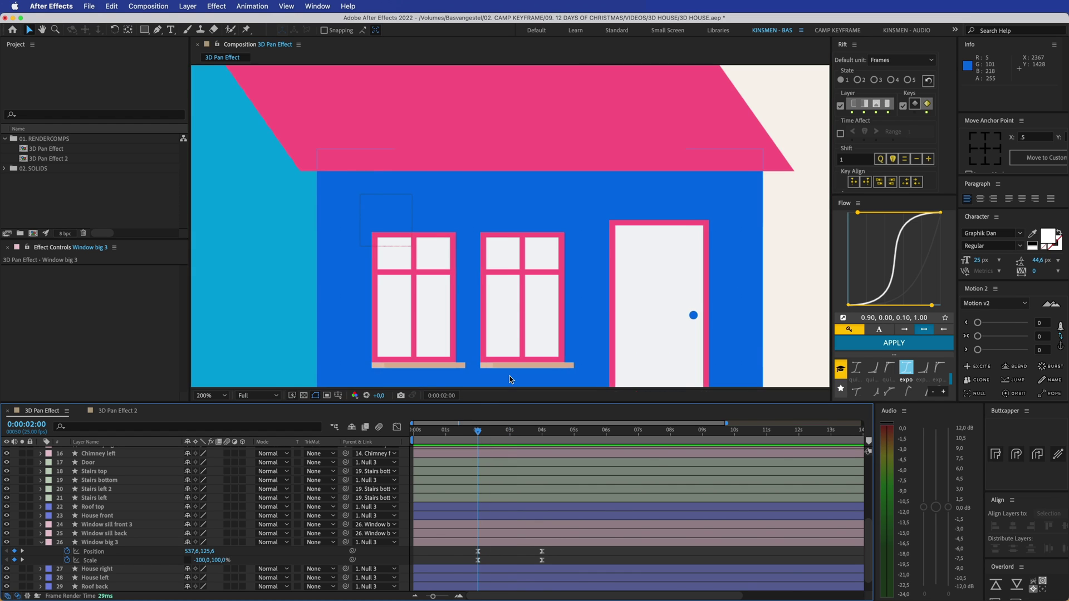
{"action": "scroll", "coordinate": [508, 375], "scroll_direction": "down", "scroll_amount": 2}
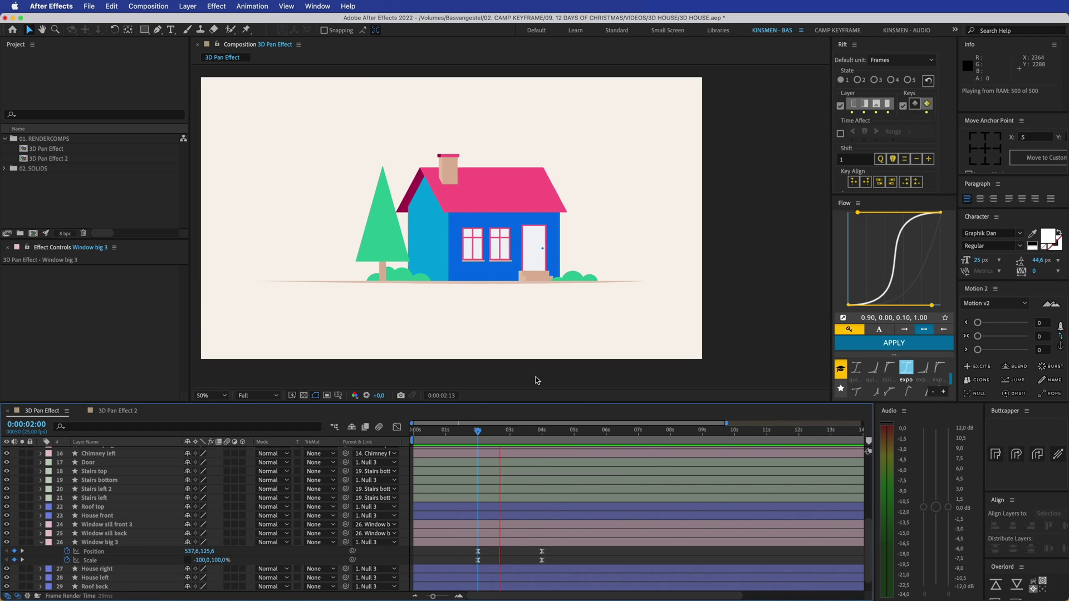
{"action": "mouse_move", "coordinate": [532, 441]}
{"action": "left_mouse_down"}
{"action": "mouse_move", "coordinate": [496, 441]}
{"action": "mouse_move", "coordinate": [533, 442]}
{"action": "left_mouse_up"}
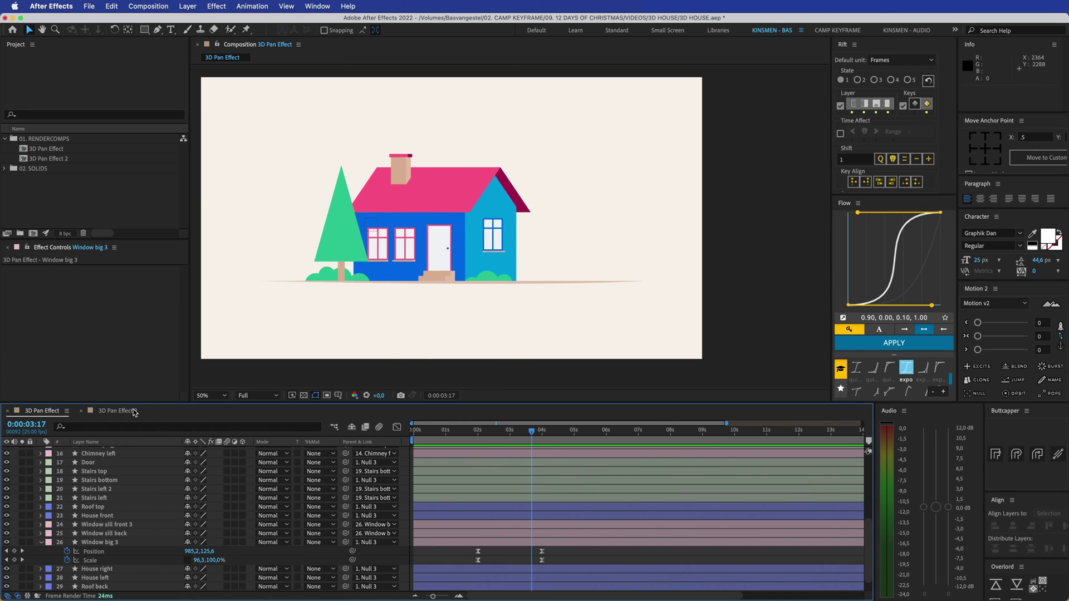
Switch to the 3D Pan Effect 2 composition, fit it in the viewer, and review the pan around 0:00:01:12
{"action": "left_click", "coordinate": [117, 411]}
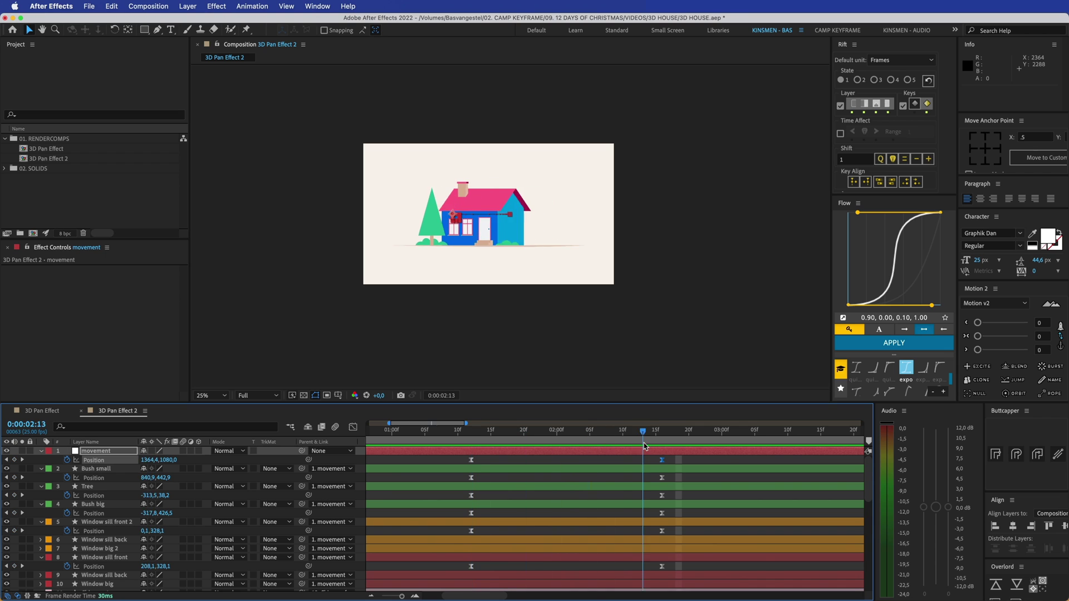
{"action": "left_click", "coordinate": [210, 395]}
{"action": "left_click", "coordinate": [213, 408]}
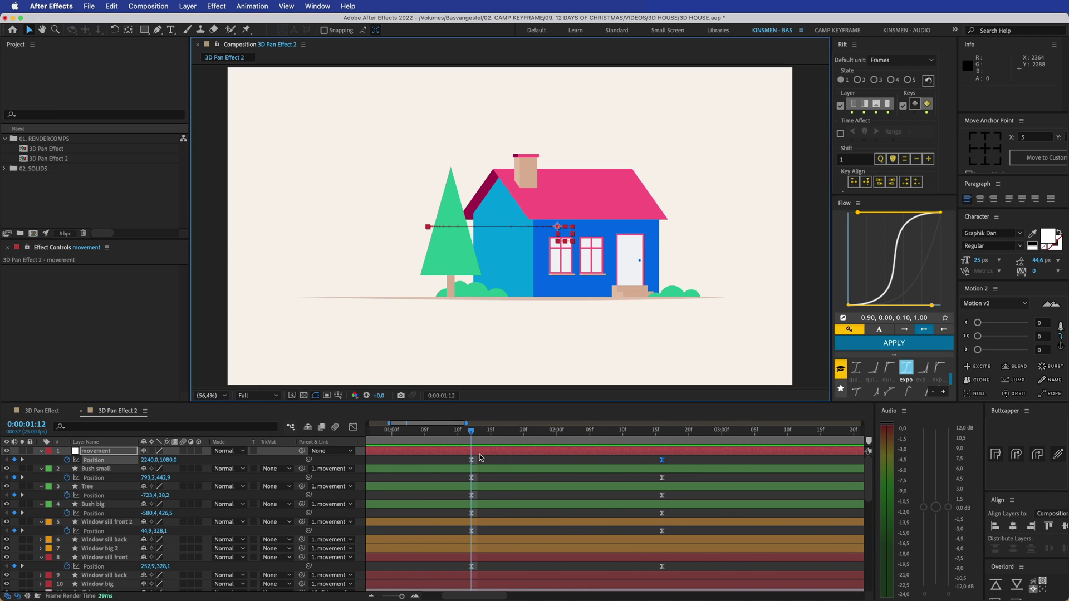
{"action": "left_click", "coordinate": [482, 458]}
{"action": "mouse_move", "coordinate": [471, 434]}
{"action": "left_mouse_down"}
{"action": "mouse_move", "coordinate": [640, 440]}
{"action": "mouse_move", "coordinate": [465, 442]}
{"action": "left_mouse_up"}
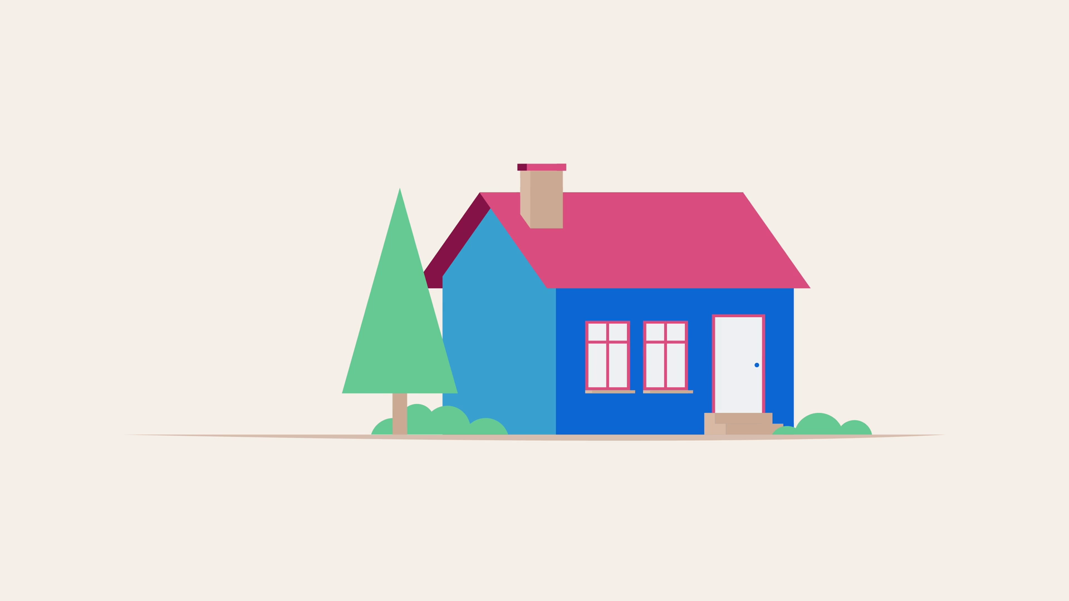